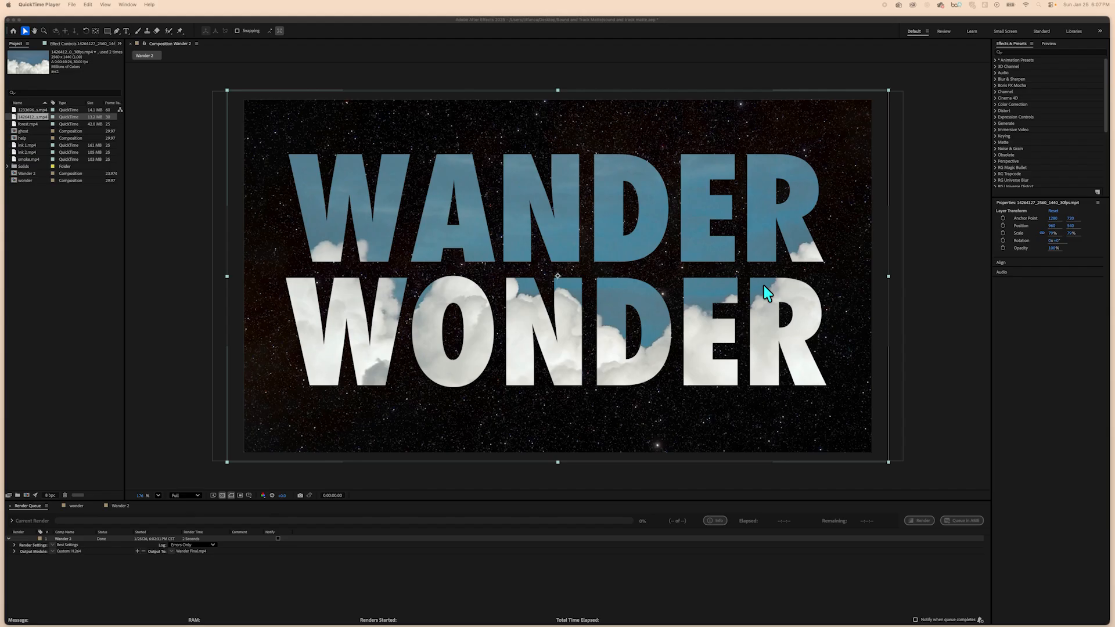
- Close the open Wander 2 and wonder composition timelines
click(668, 19)
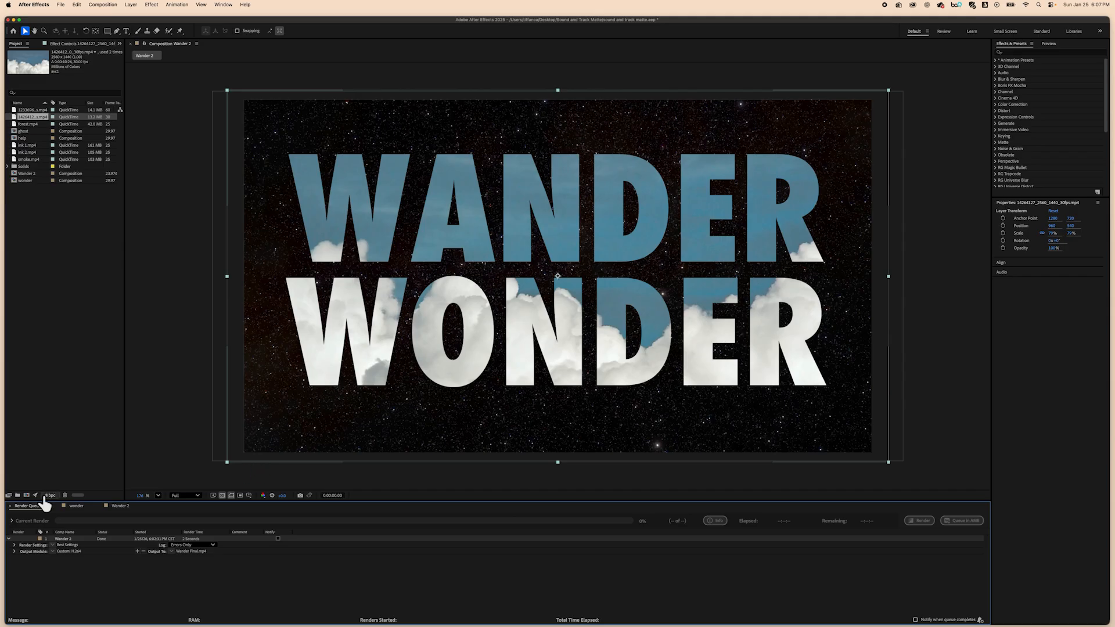
click(120, 507)
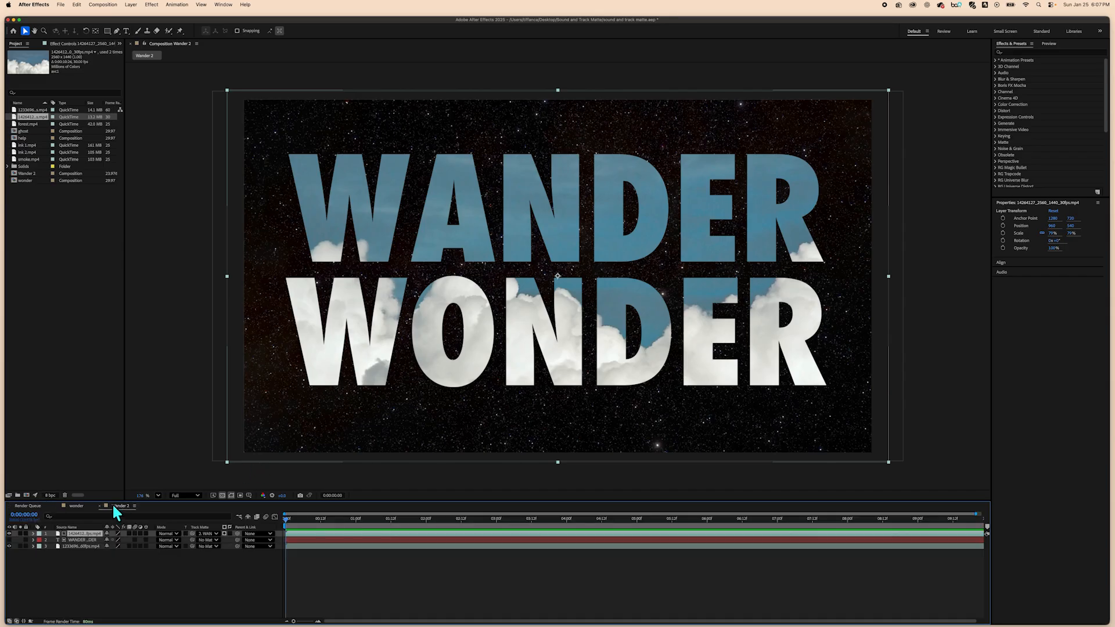
click(99, 505)
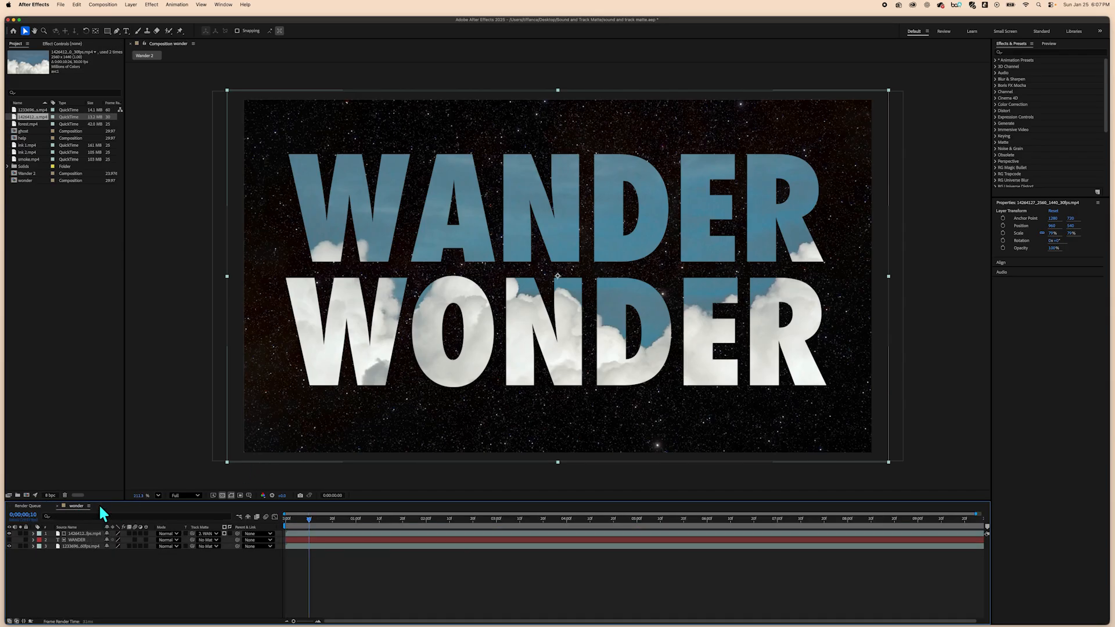
click(57, 505)
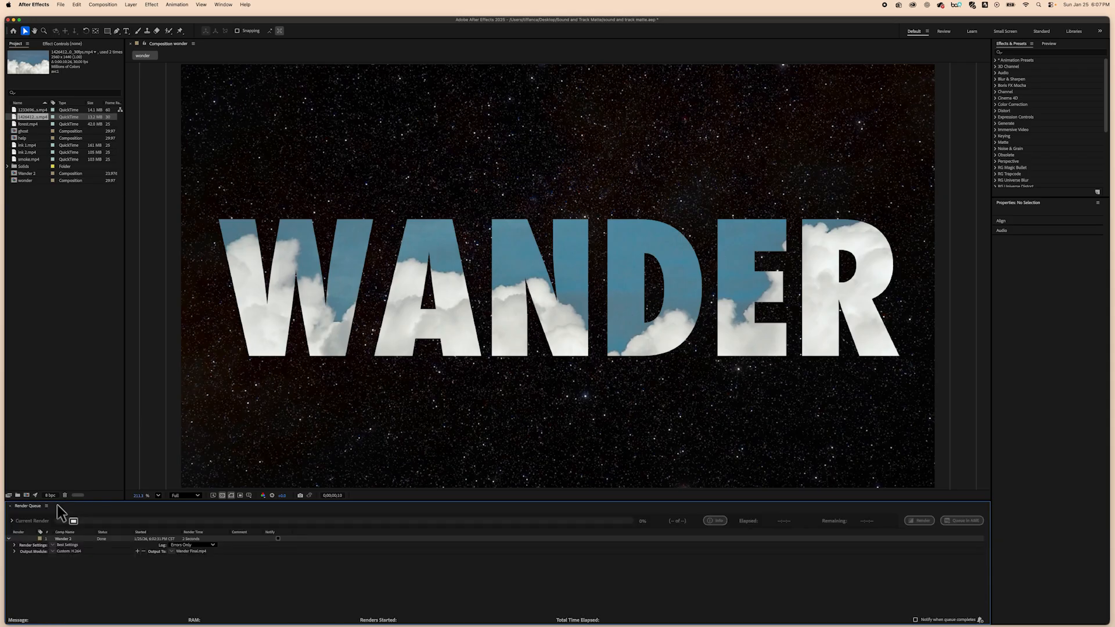
- Create a new composition named Ghost 2, keeping the 1920 x 1080, 23.976 fps, ten-second settings
click(76, 225)
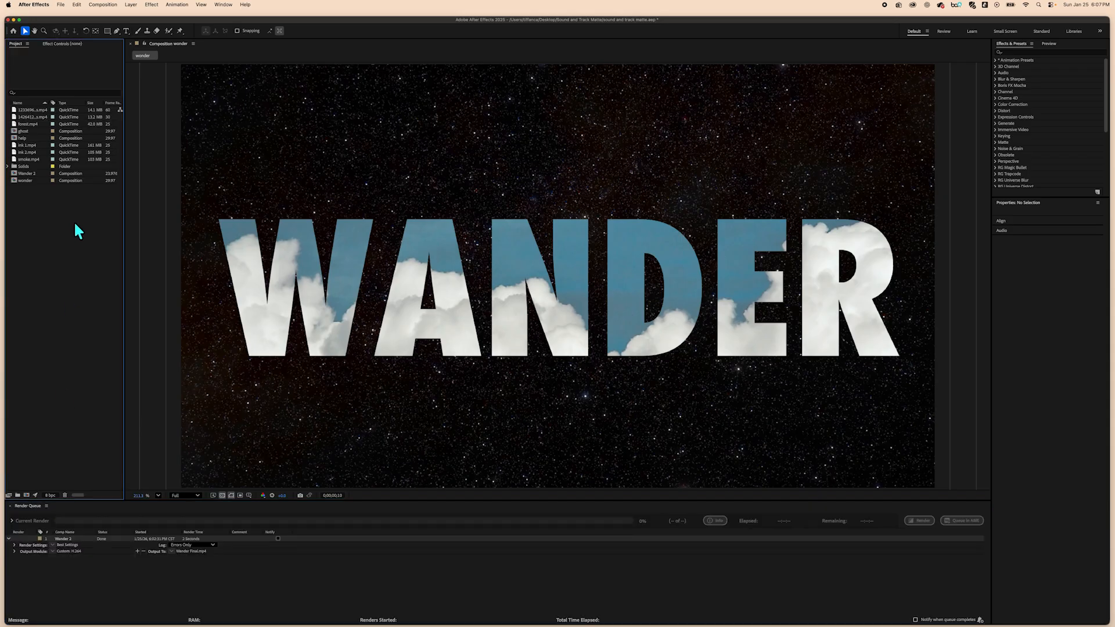
click(103, 7)
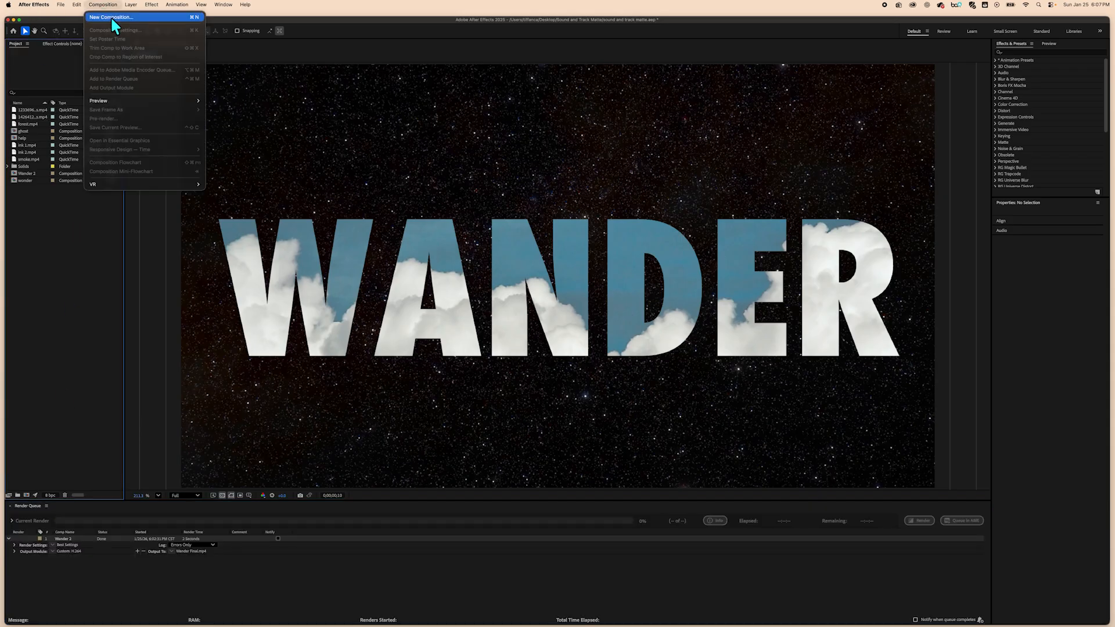
click(111, 19)
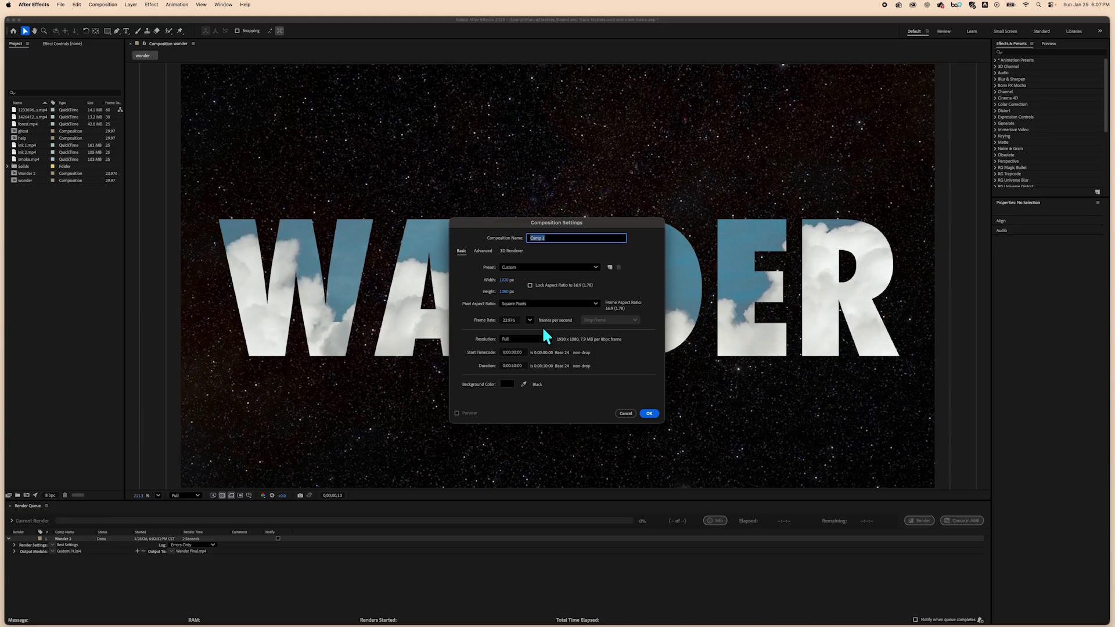
text(Ghost 2)
click(650, 413)
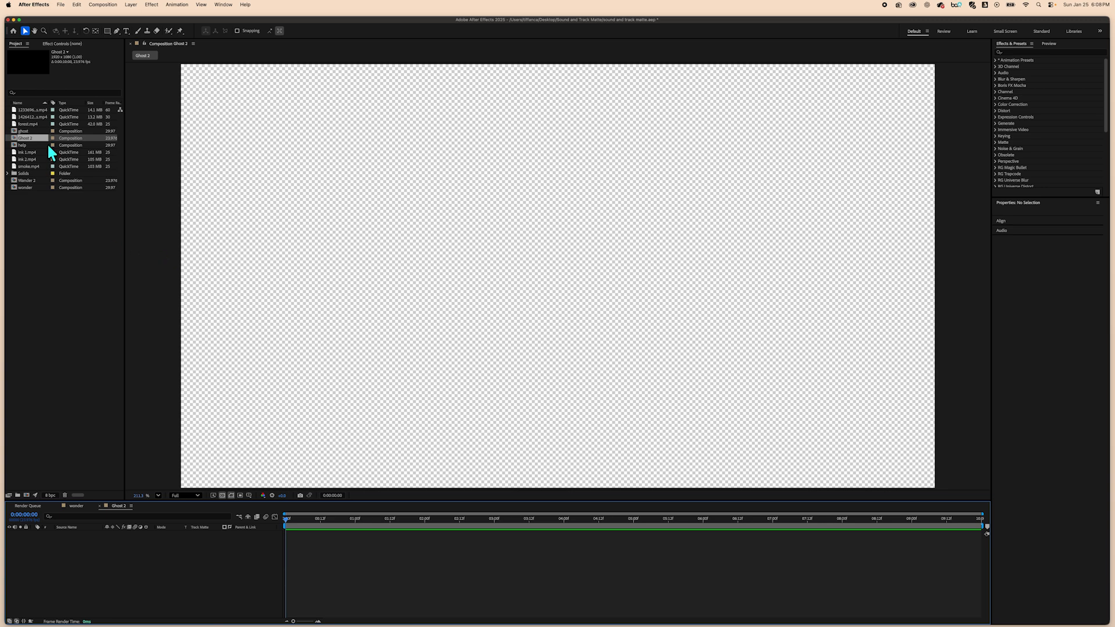
- Open the existing ghost composition and preview its animated smoke-filled GHOST text over the forest
double_click(25, 131)
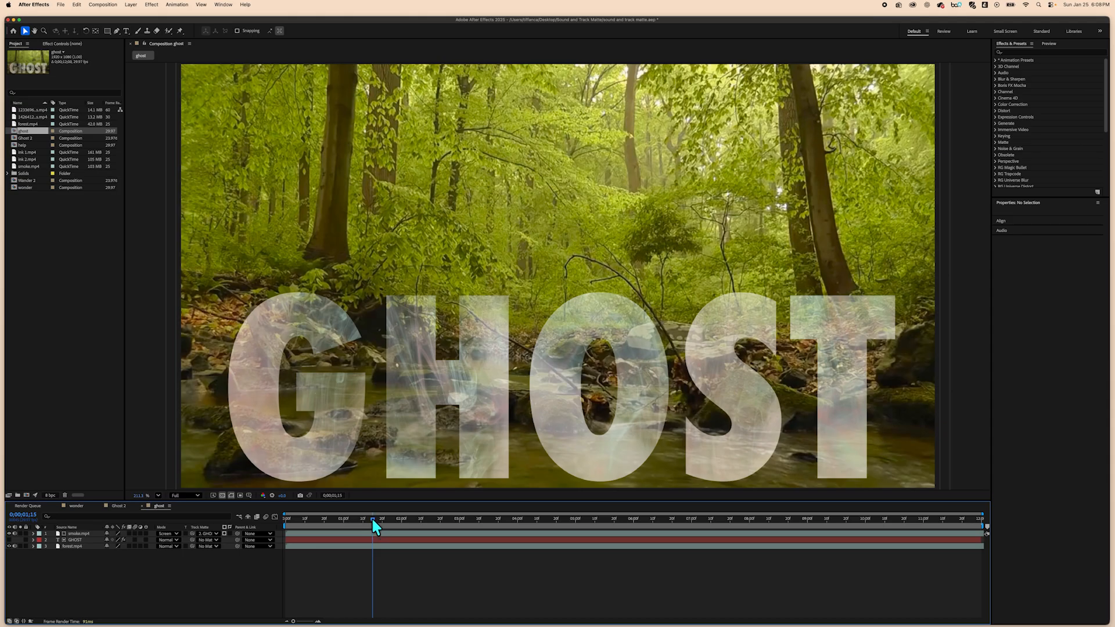
drag(374, 521, 434, 520)
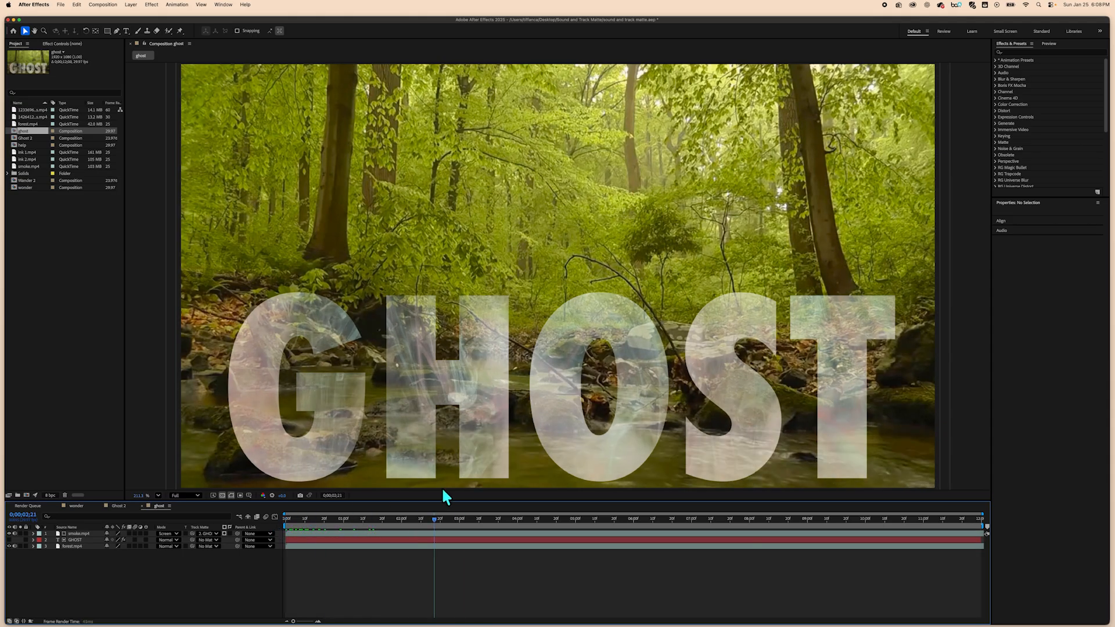
key(space)
key(space)
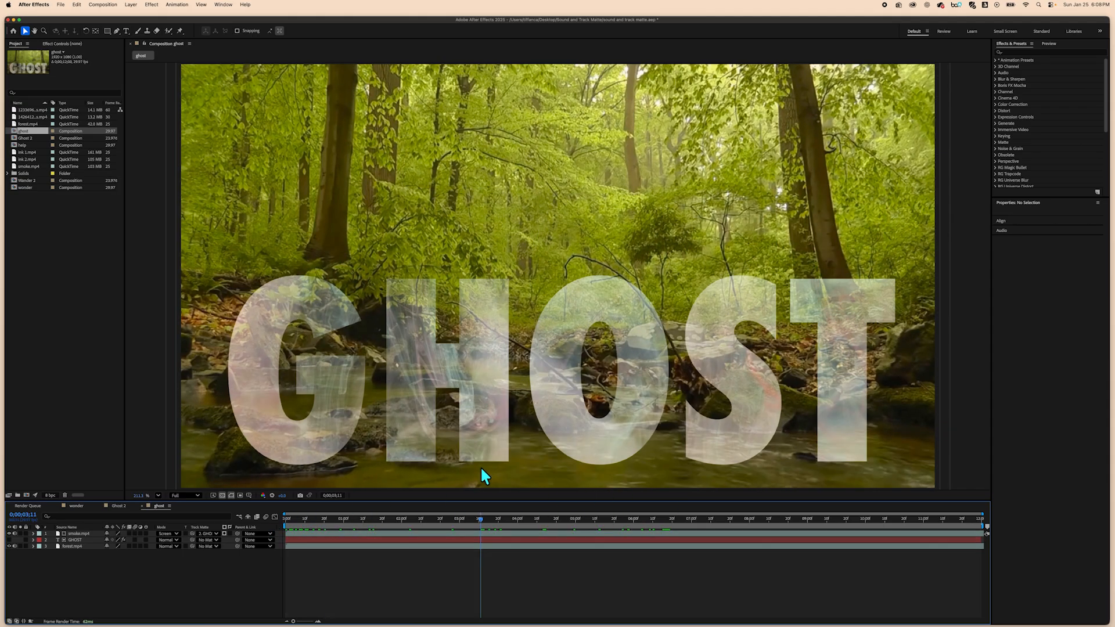
drag(479, 518, 248, 540)
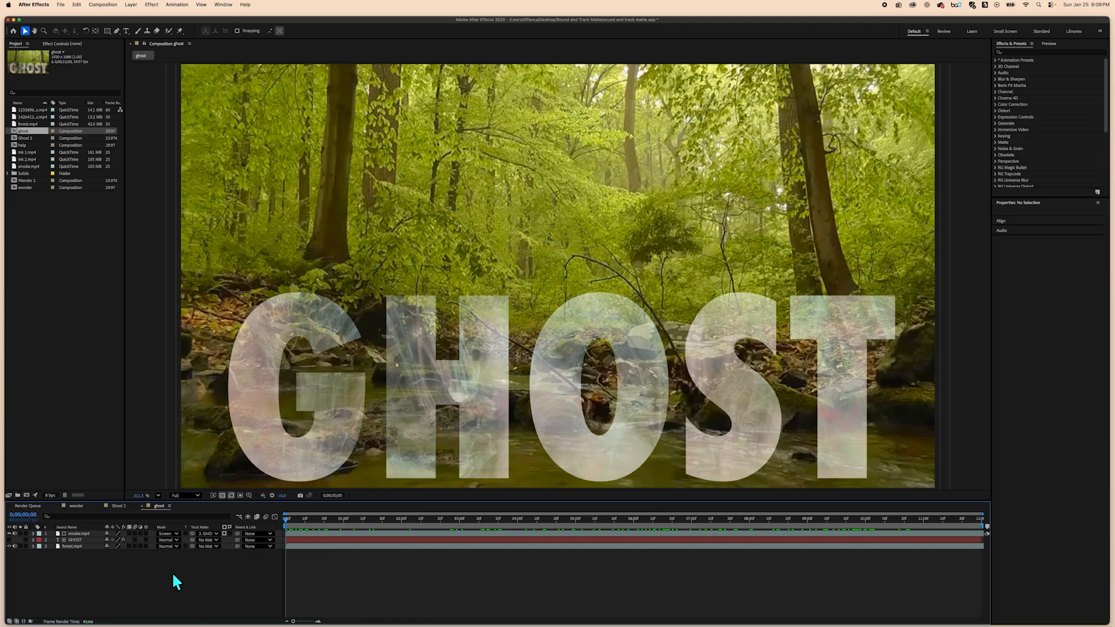
- Add forest.mp4 to the Ghost 2 composition and scale it to 152% so it fills the frame
click(116, 506)
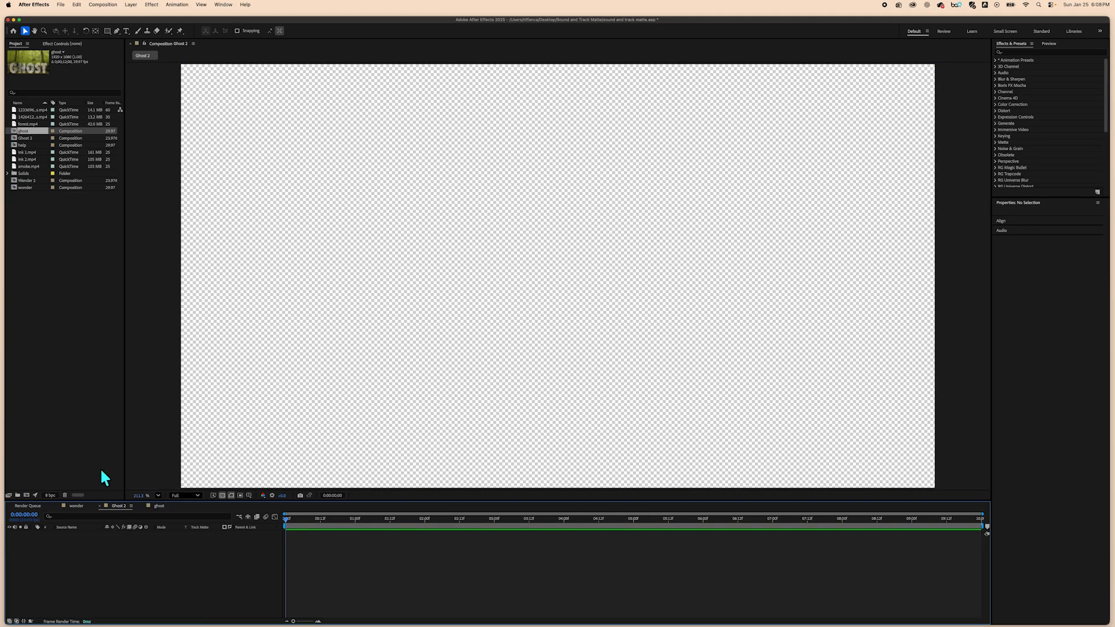
click(68, 227)
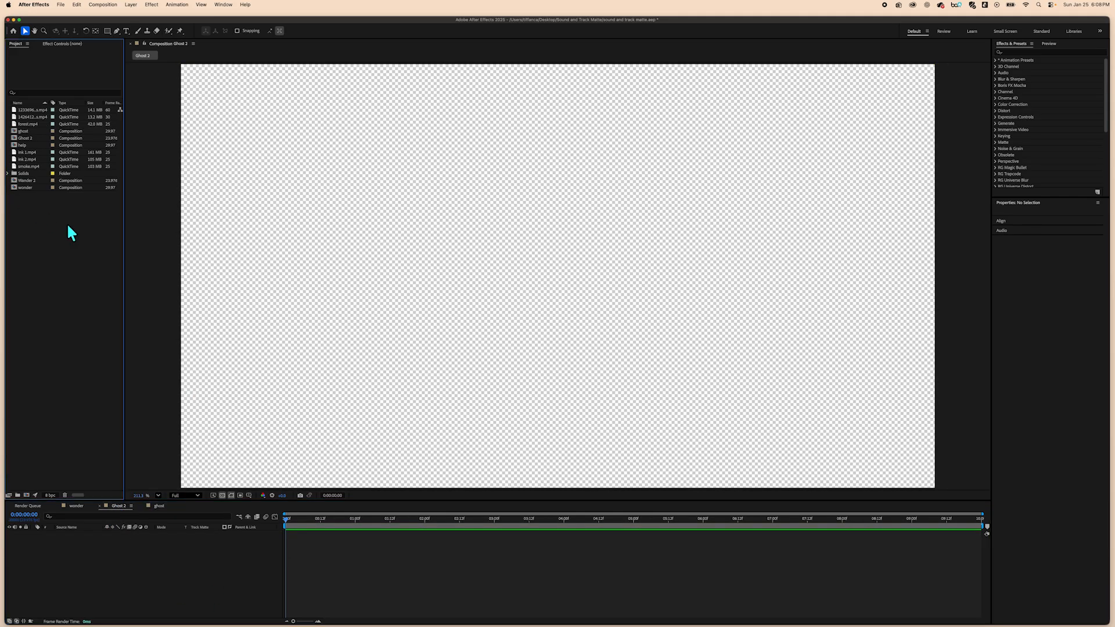
click(30, 124)
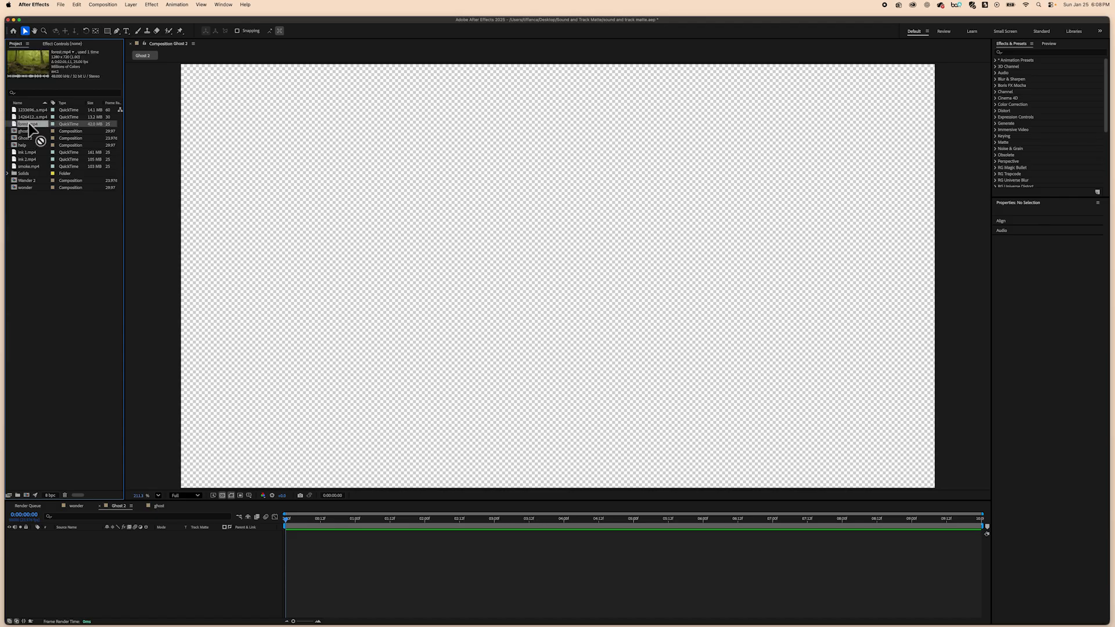
drag(29, 125, 144, 567)
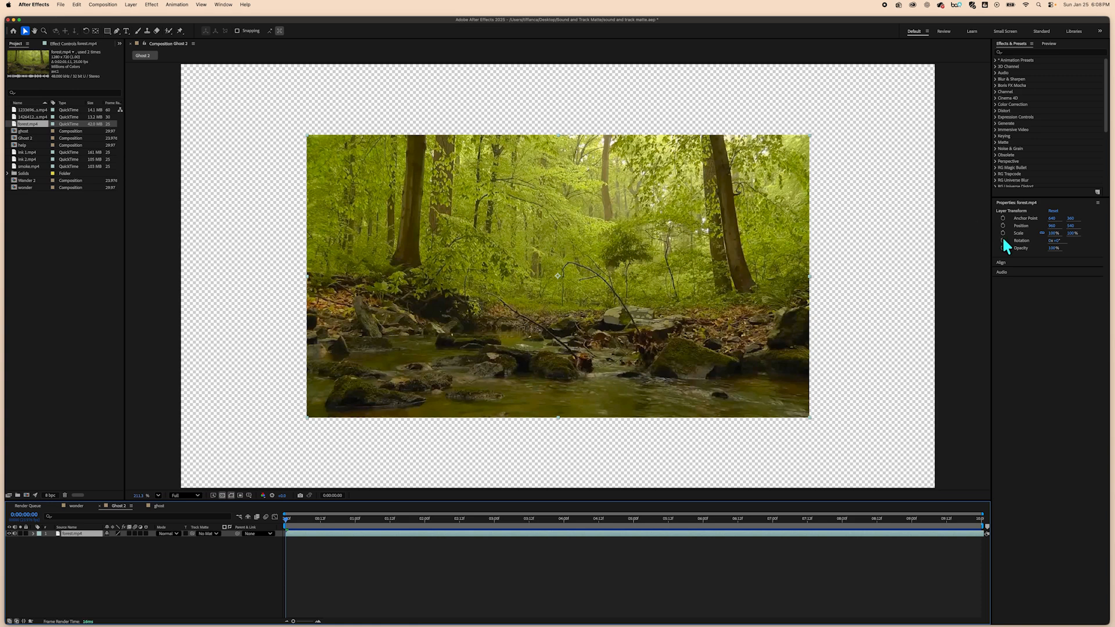
drag(1055, 235, 1071, 232)
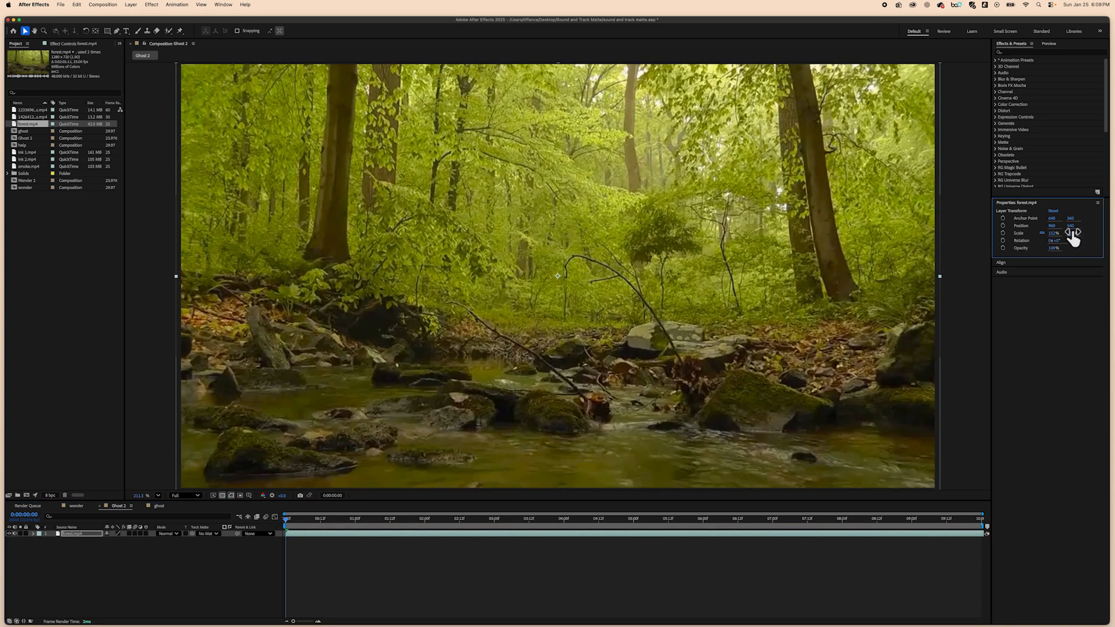
- Place smoke.mp4 above the forest layer in Ghost 2 and scale it down to 51%
click(42, 232)
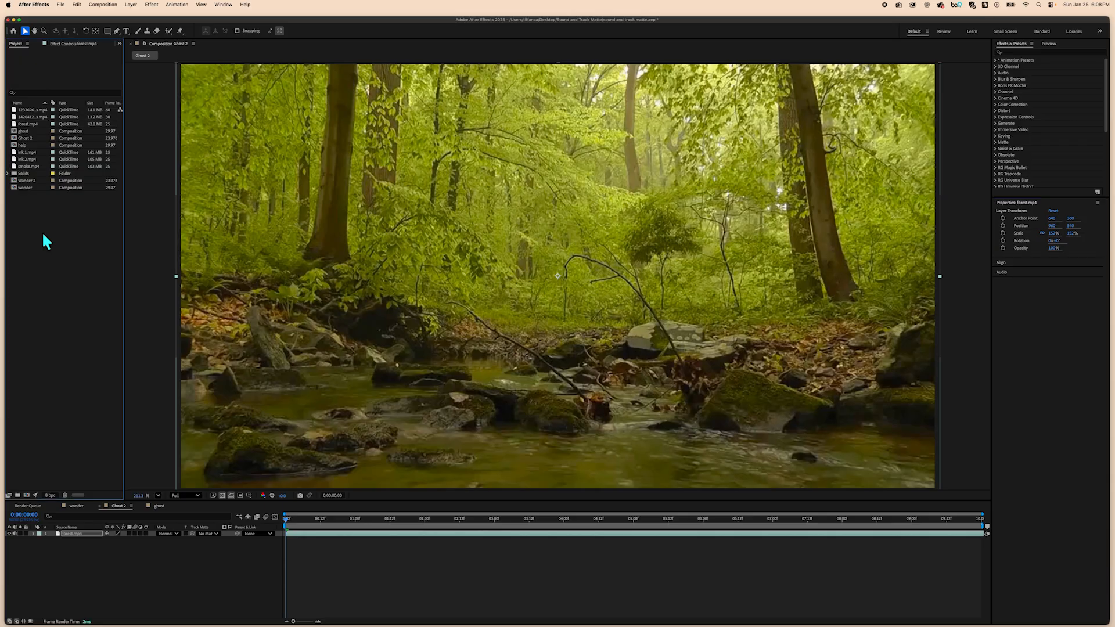
click(30, 117)
click(28, 167)
drag(28, 167, 76, 533)
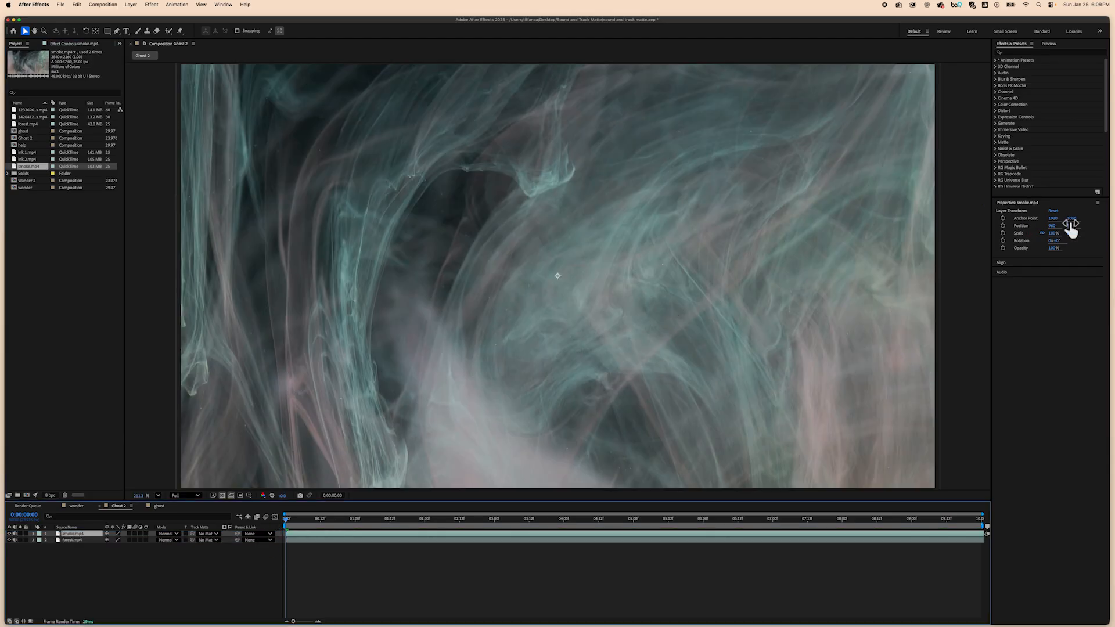
drag(1054, 233, 1039, 236)
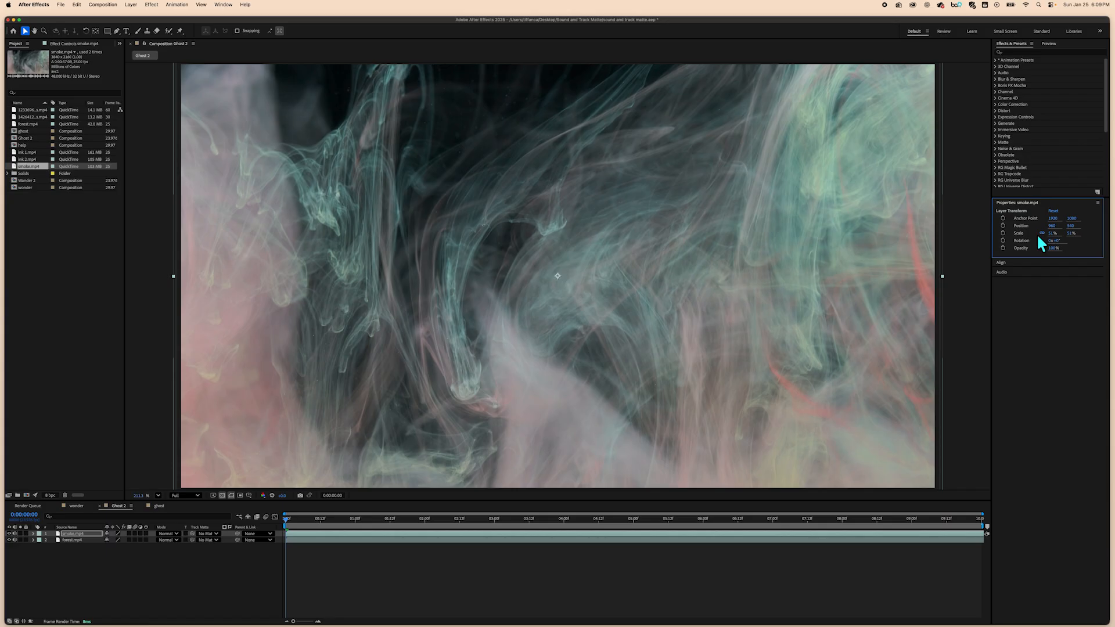
- Hide the smoke layer to check the forest footage beneath it, and make the smoke visible again
click(82, 540)
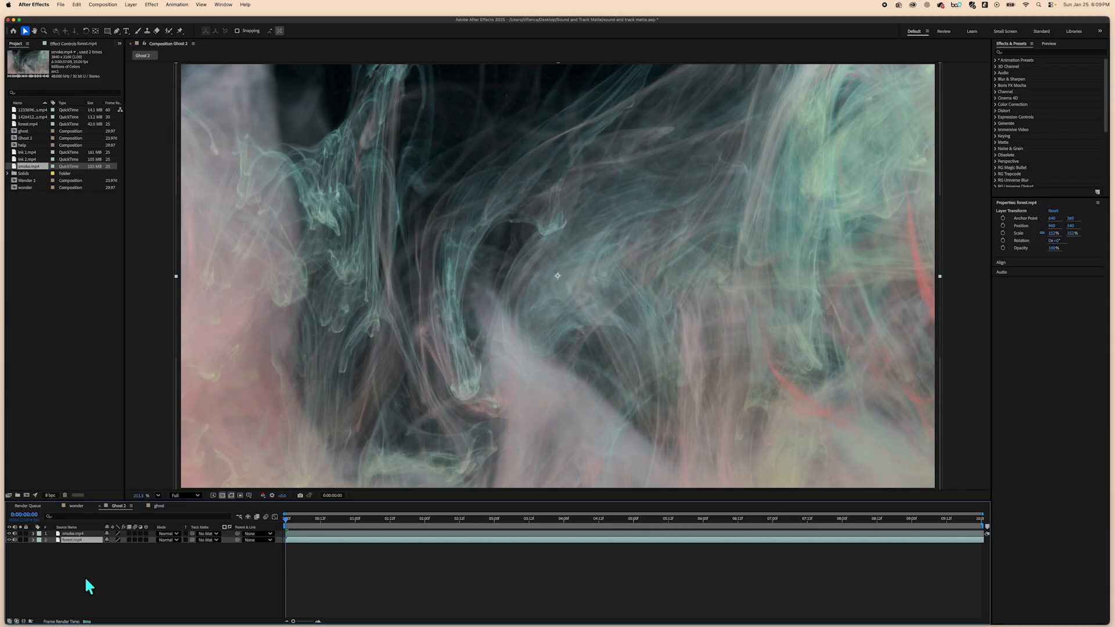
click(9, 533)
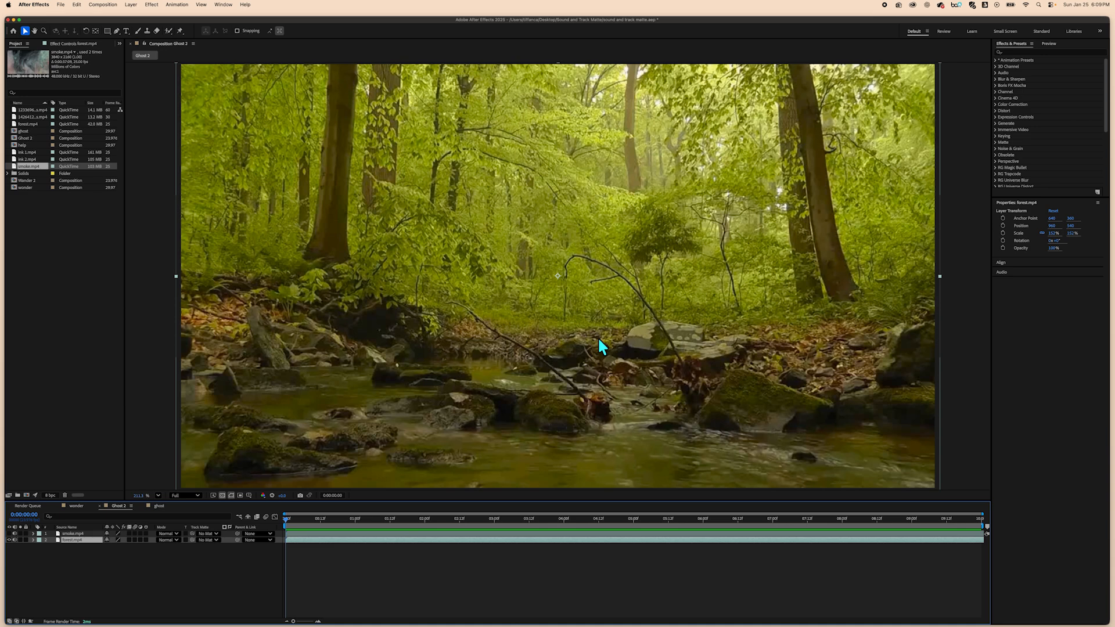
click(102, 575)
click(89, 534)
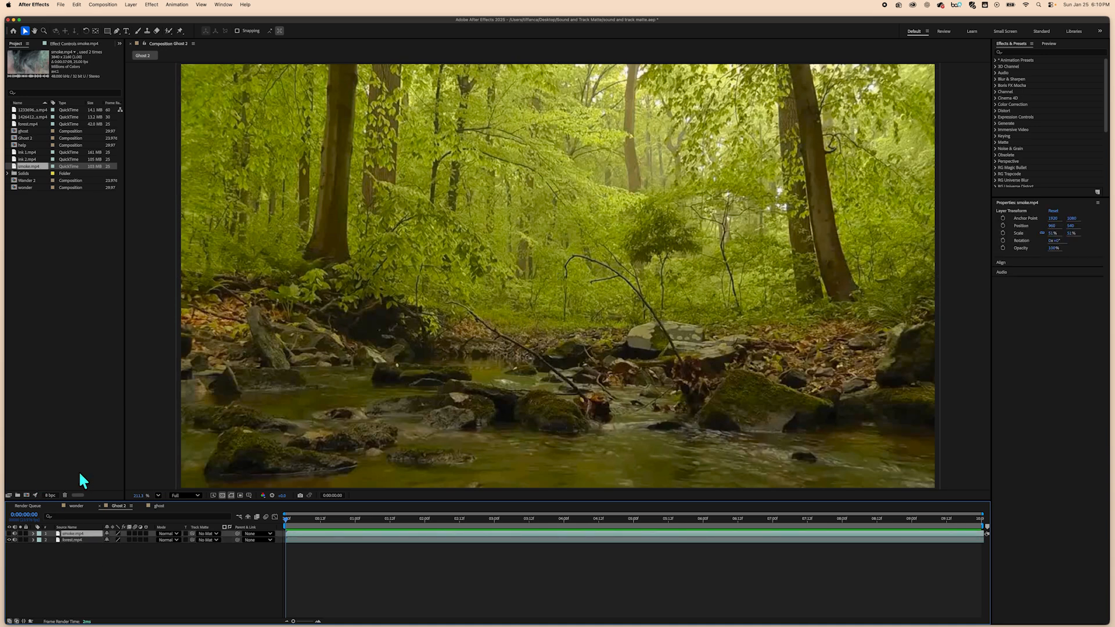
click(81, 547)
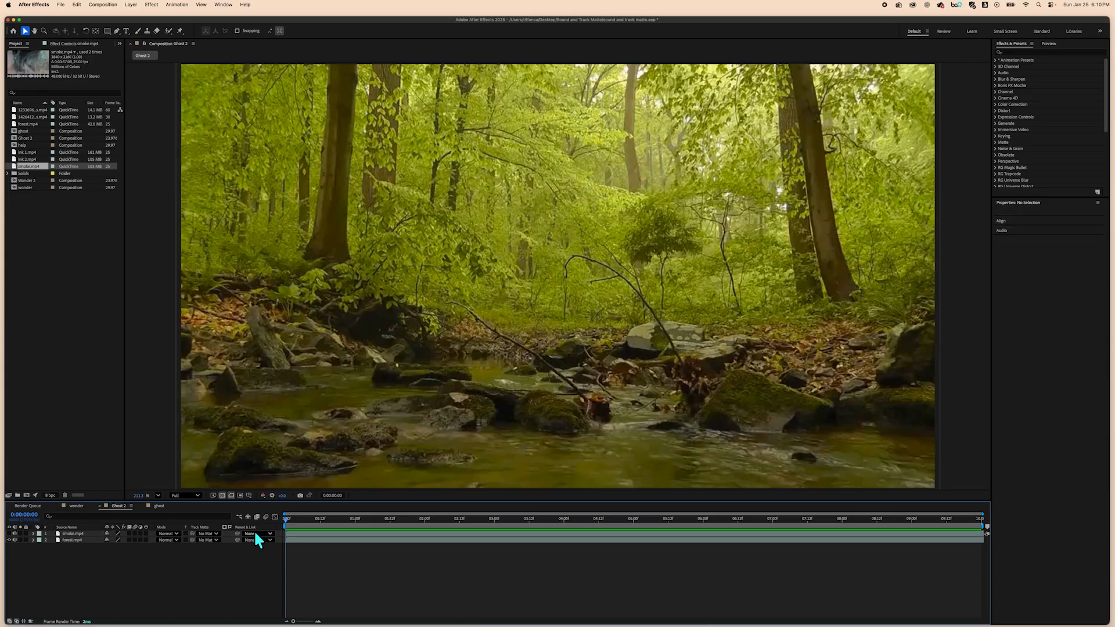
click(9, 533)
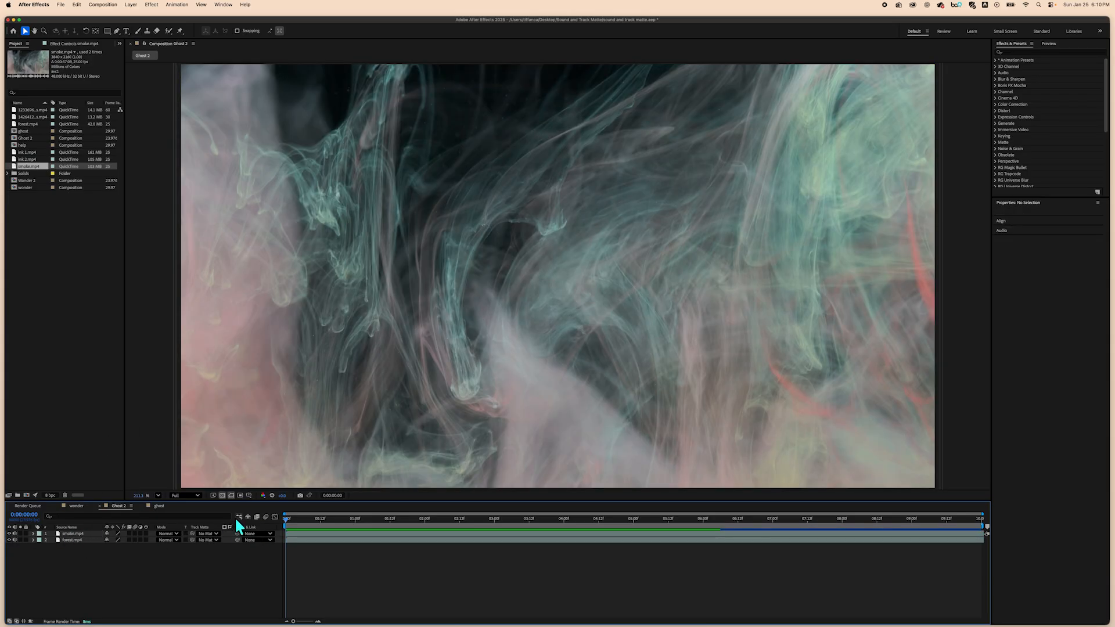
- Scrub back and forth through the Ghost 2 timeline to review the smoke footage's movement
drag(284, 517, 534, 481)
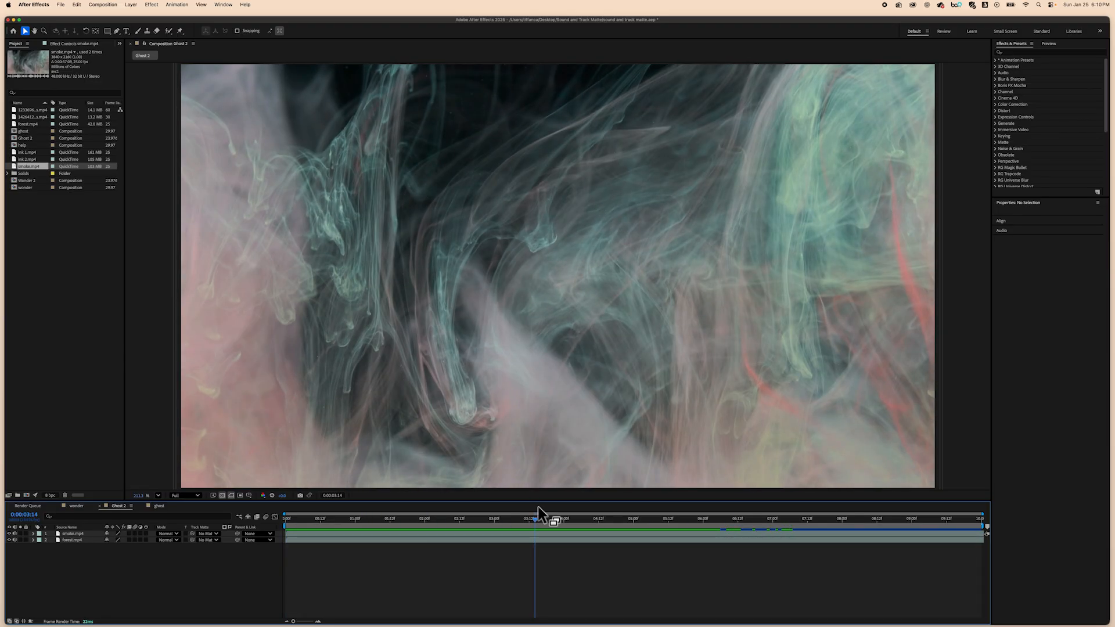
drag(534, 517, 622, 514)
drag(578, 450, 412, 469)
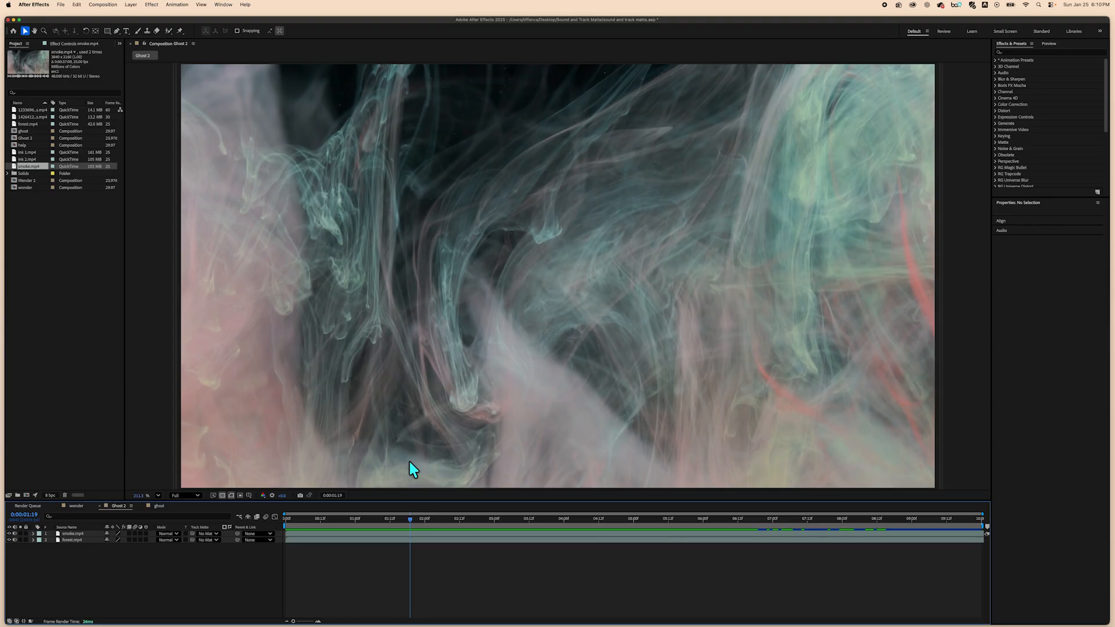
drag(412, 469, 294, 533)
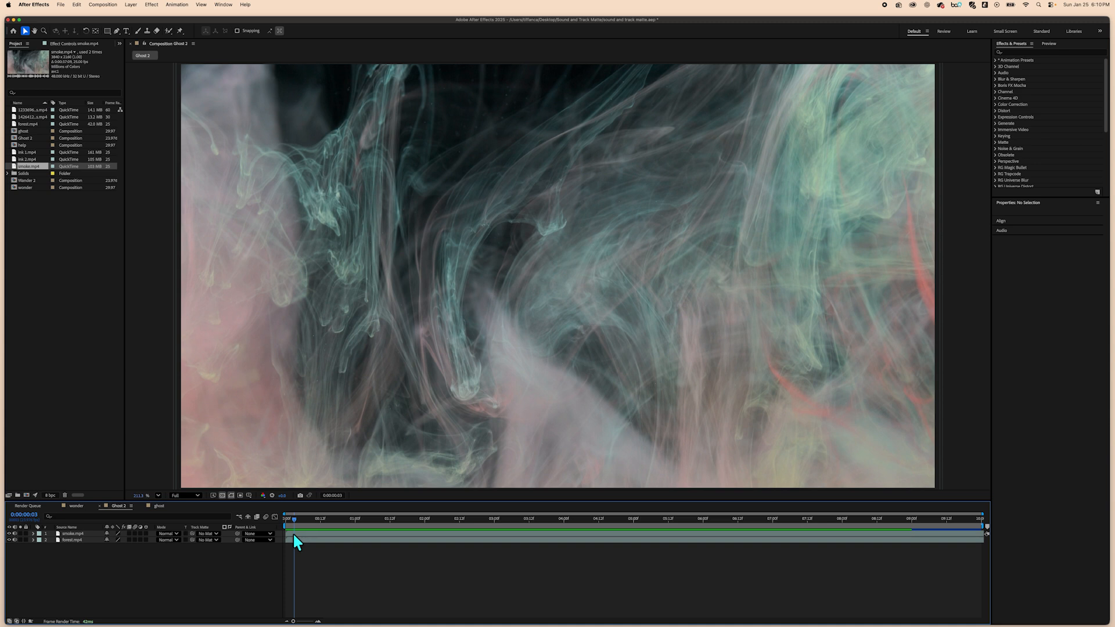
drag(137, 501, 86, 496)
mouse_move(109, 490)
mouse_down()
mouse_move(342, 513)
mouse_move(145, 473)
mouse_move(97, 482)
mouse_move(111, 481)
mouse_up()
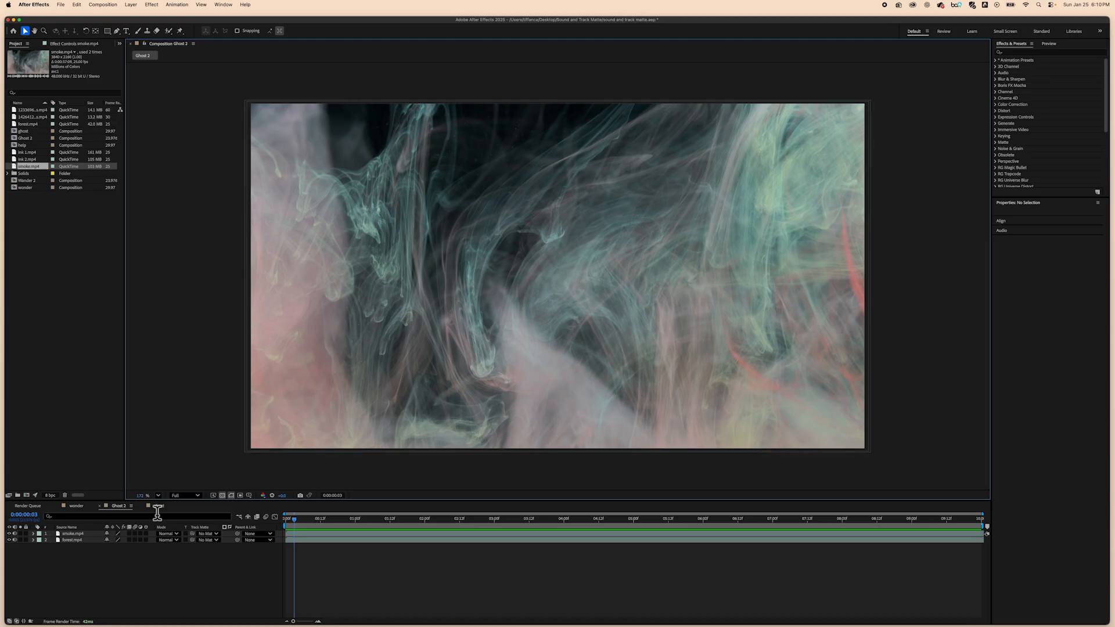
- Lower the composition's preview resolution to Quarter and play the smoke footage from about 1:16
click(197, 495)
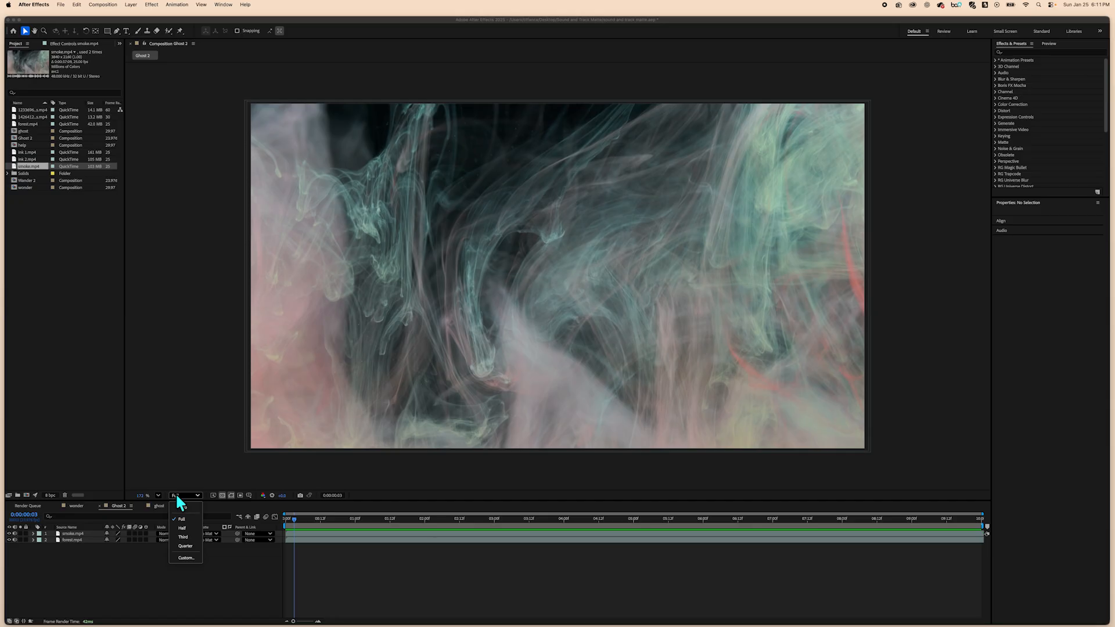
click(185, 528)
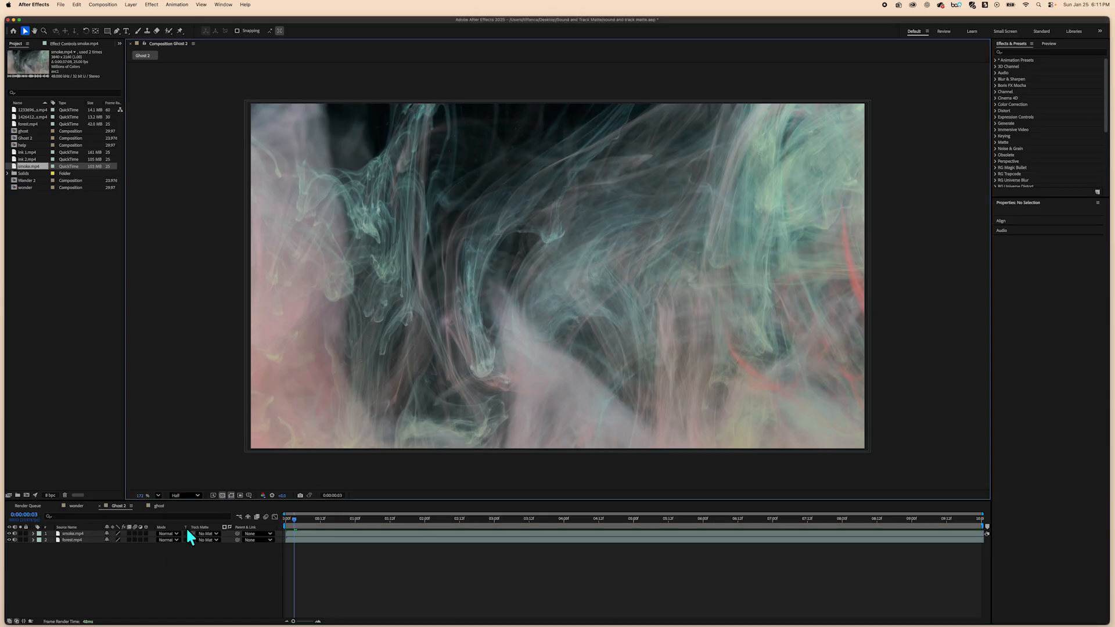
click(197, 495)
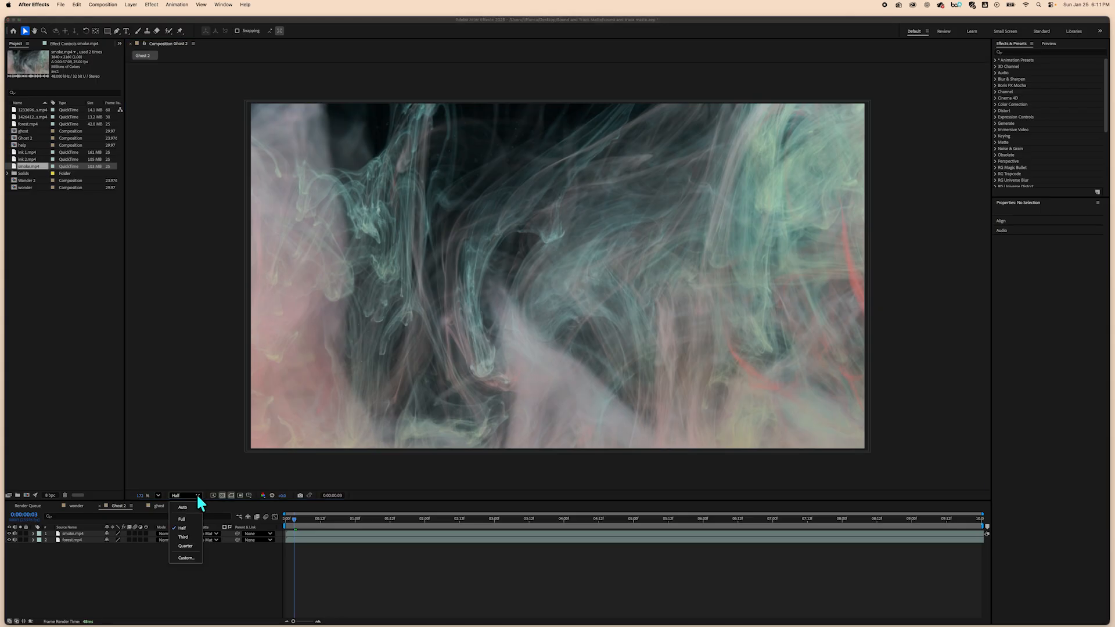
click(185, 546)
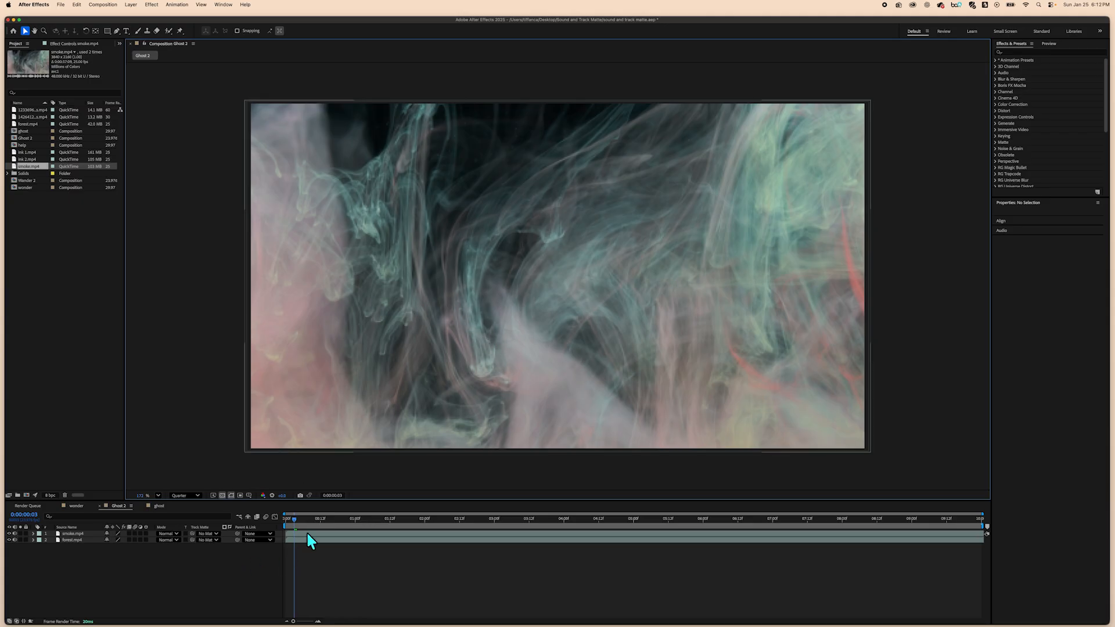
drag(294, 519, 403, 506)
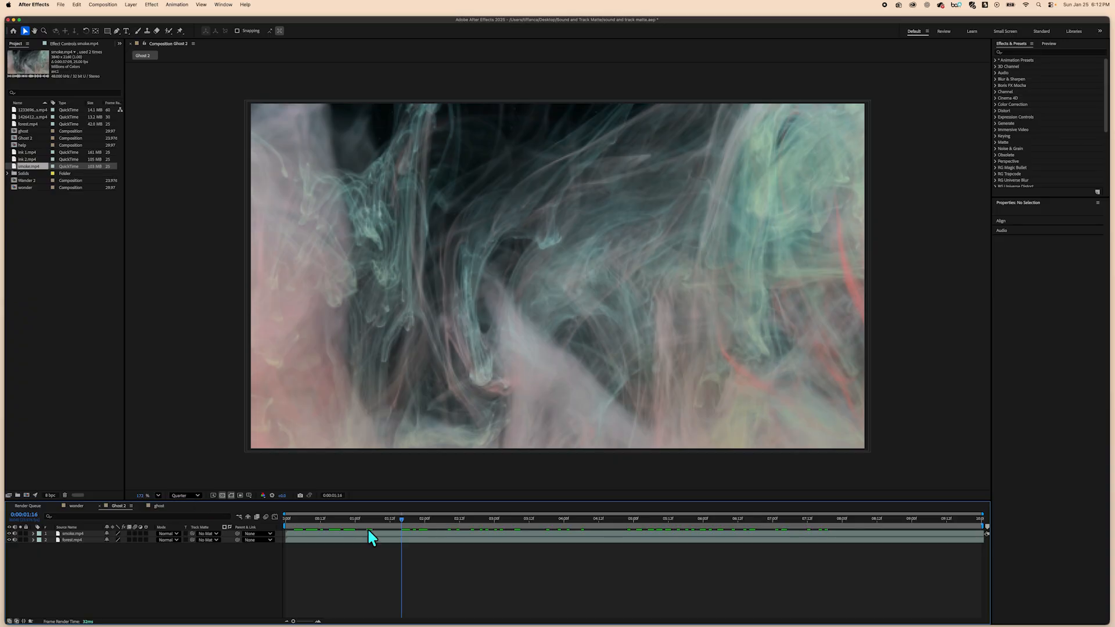
key(space)
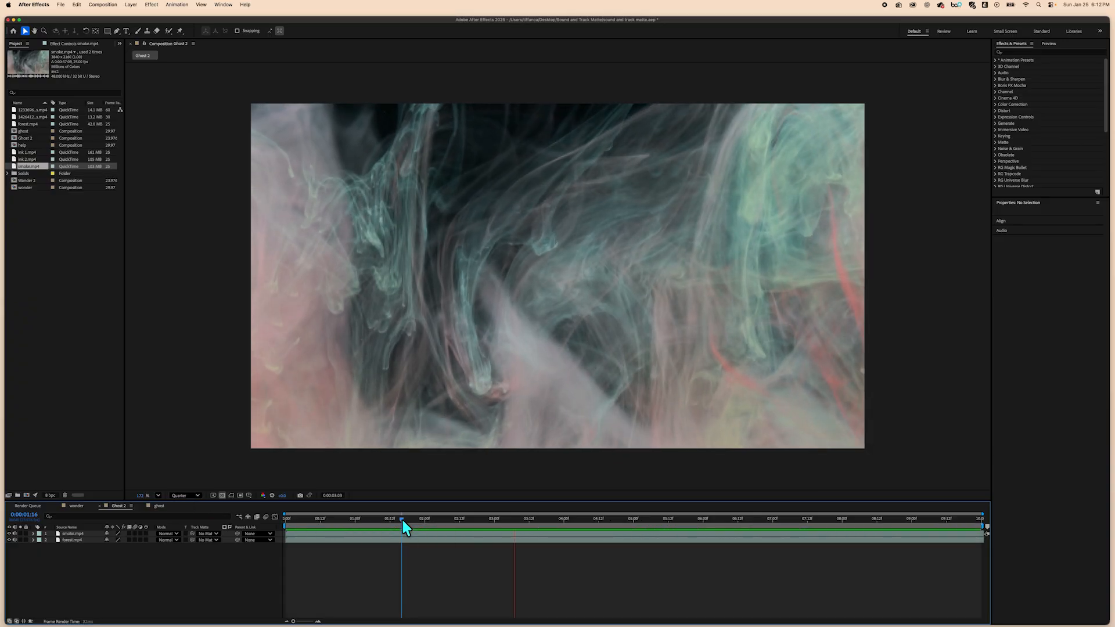
- Stop the smoke preview and restore the composition's preview resolution to Full
key(space)
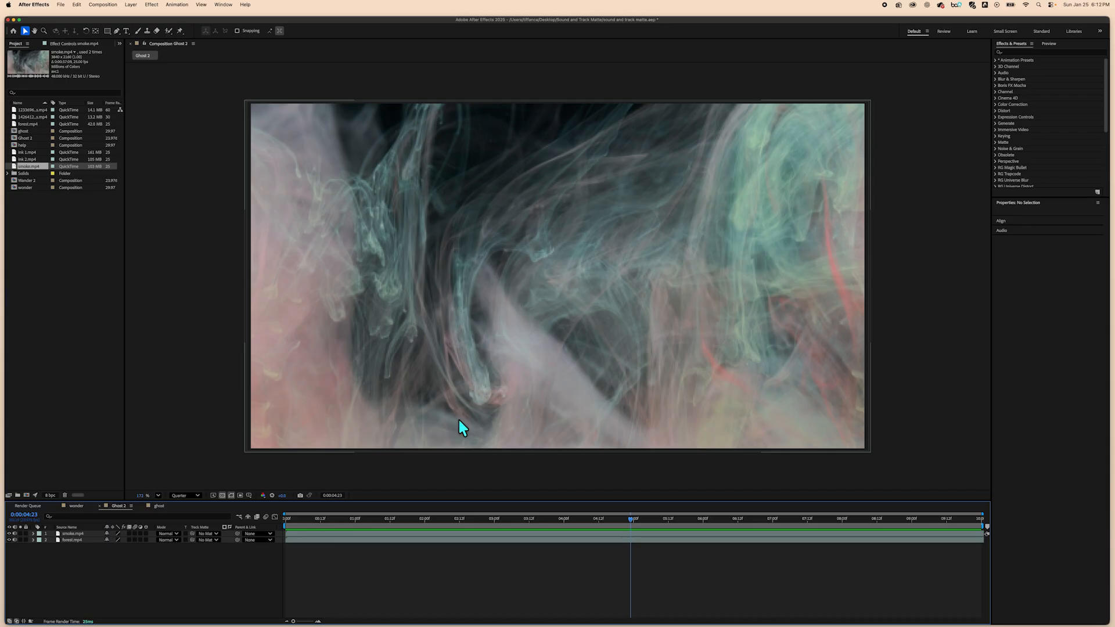
click(198, 497)
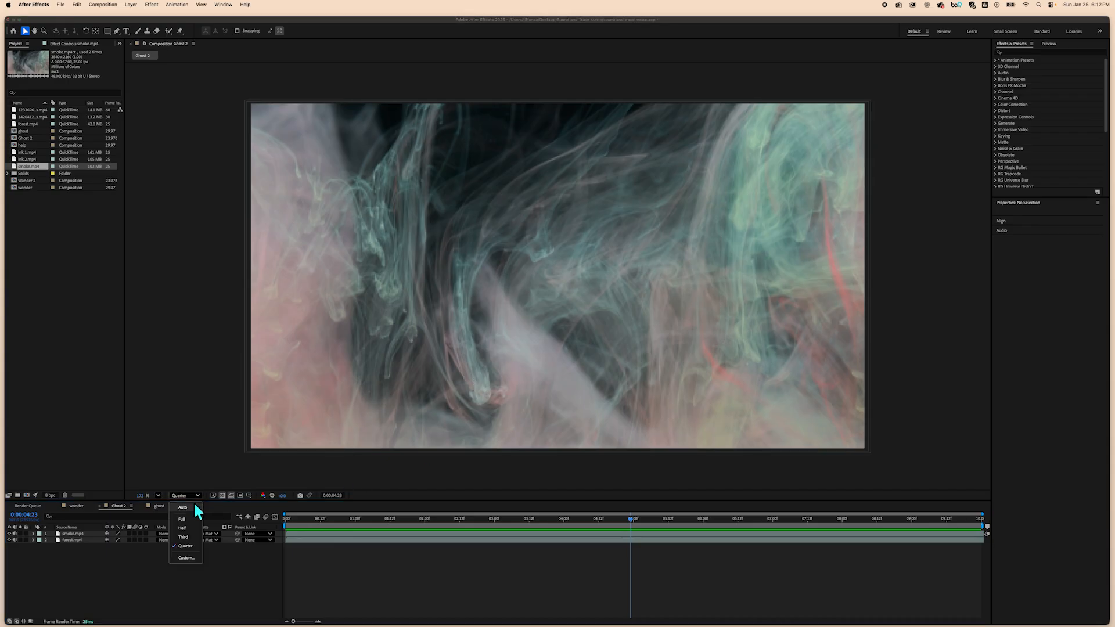
click(182, 519)
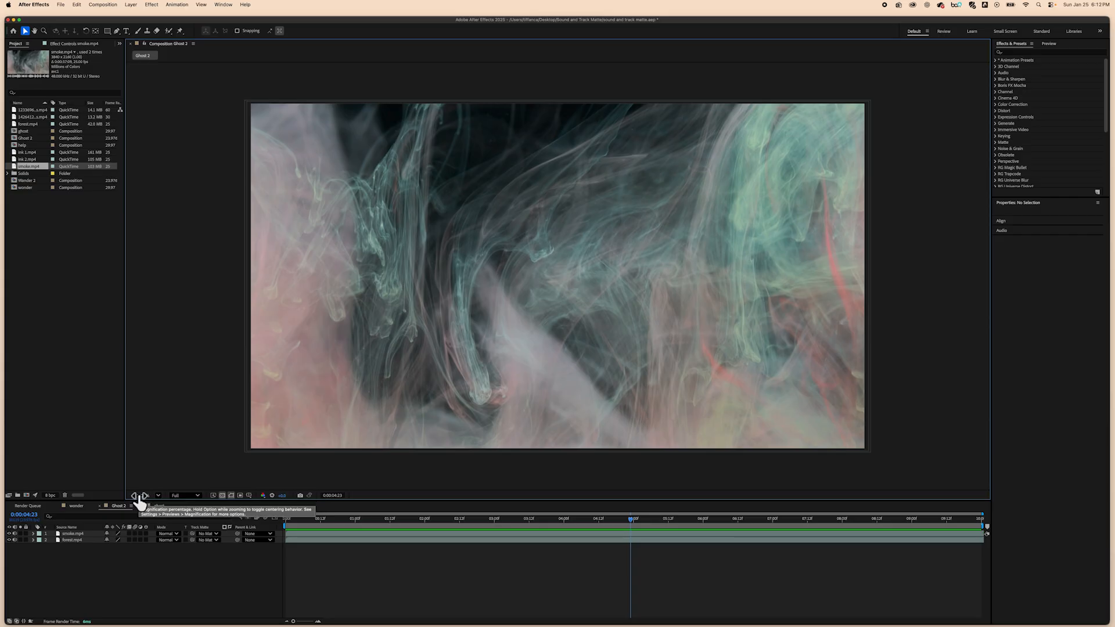
mouse_move(141, 497)
mouse_down()
mouse_move(163, 498)
mouse_move(154, 496)
mouse_up()
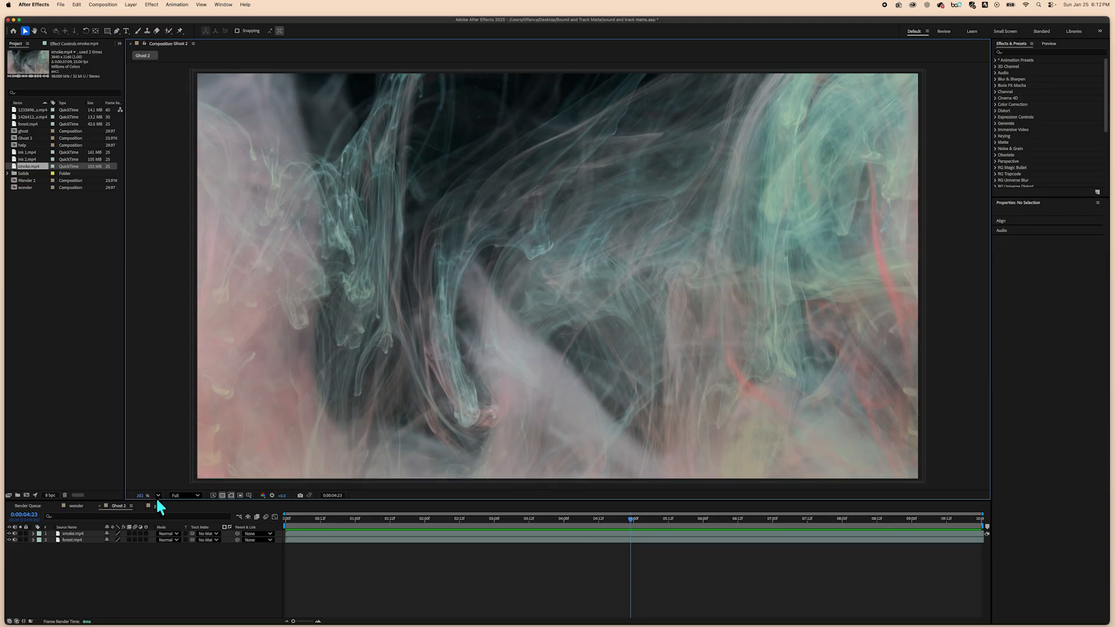
- Create a text box spanning most of the Ghost 2 frame and enter the title GHOST
click(207, 576)
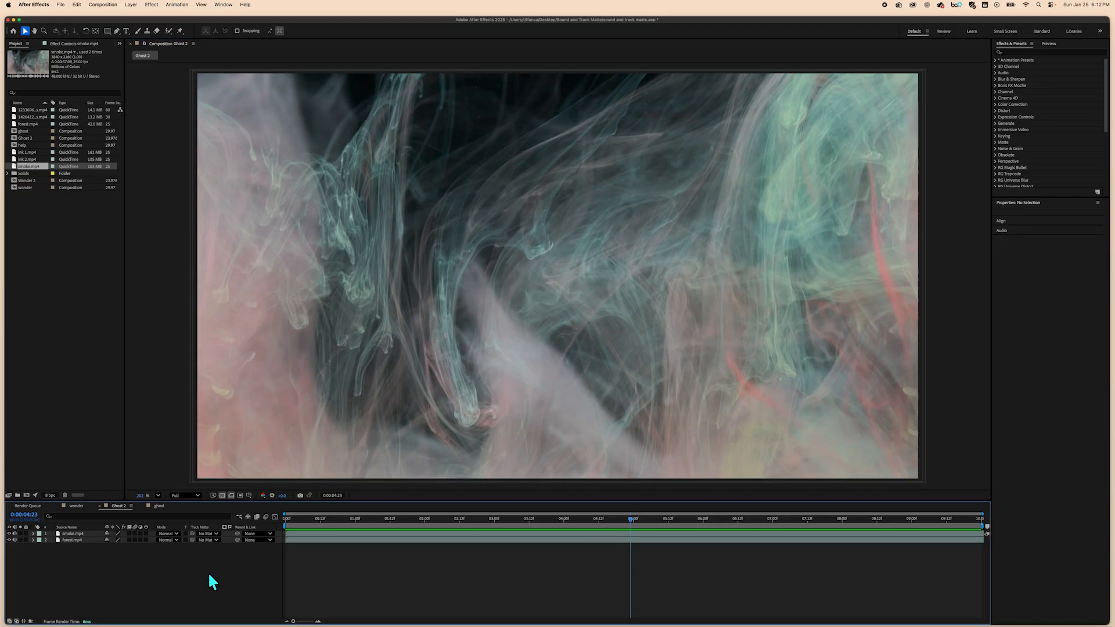
click(125, 30)
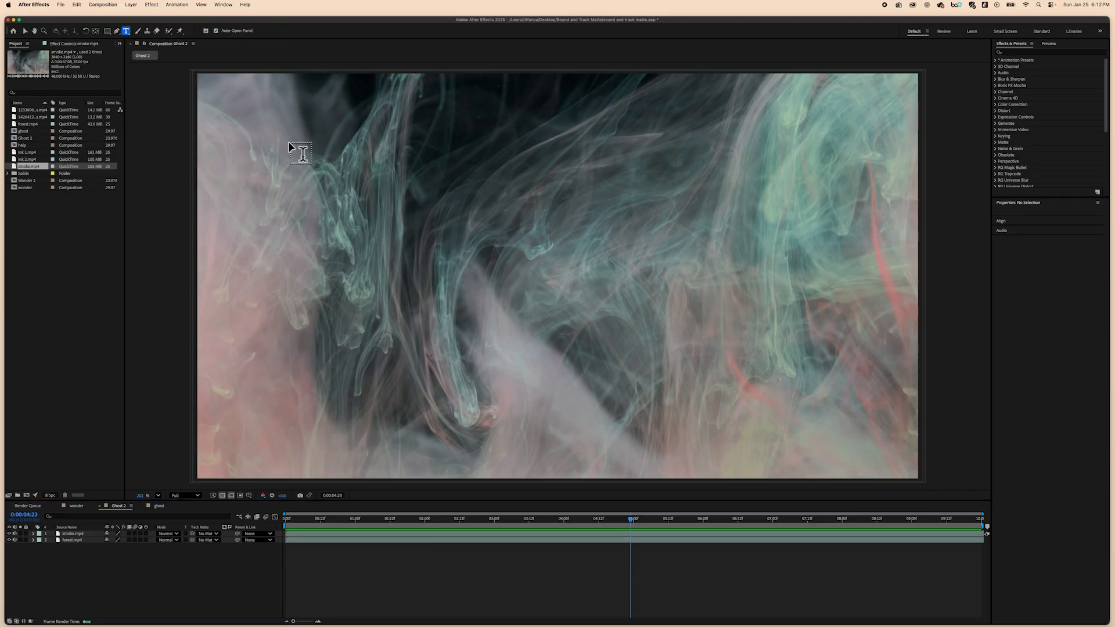
drag(255, 131, 845, 430)
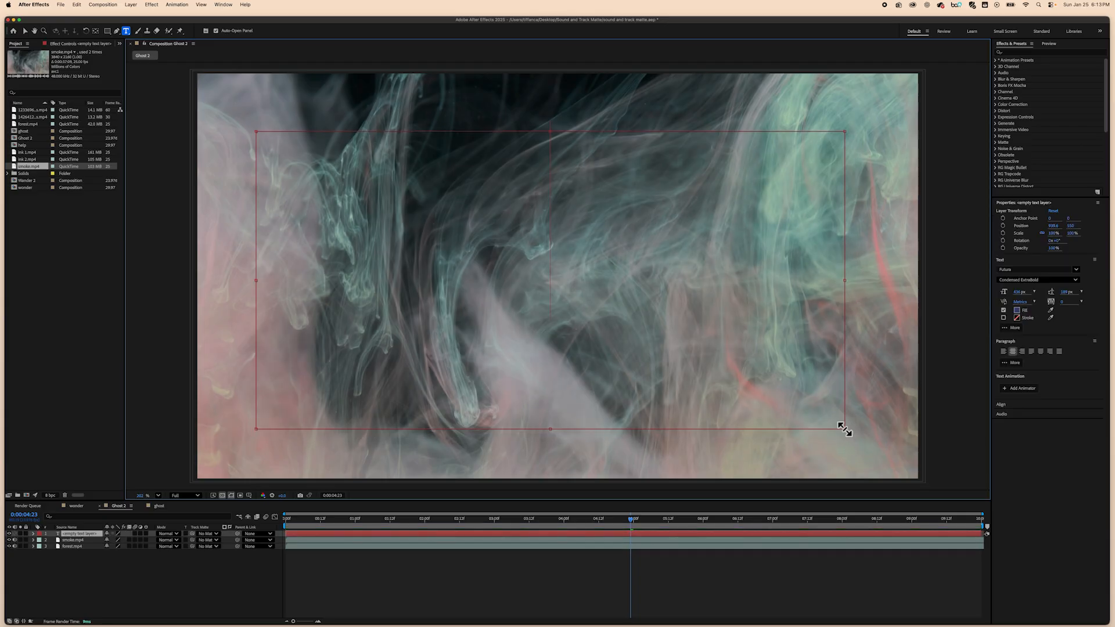
text(GHOST)
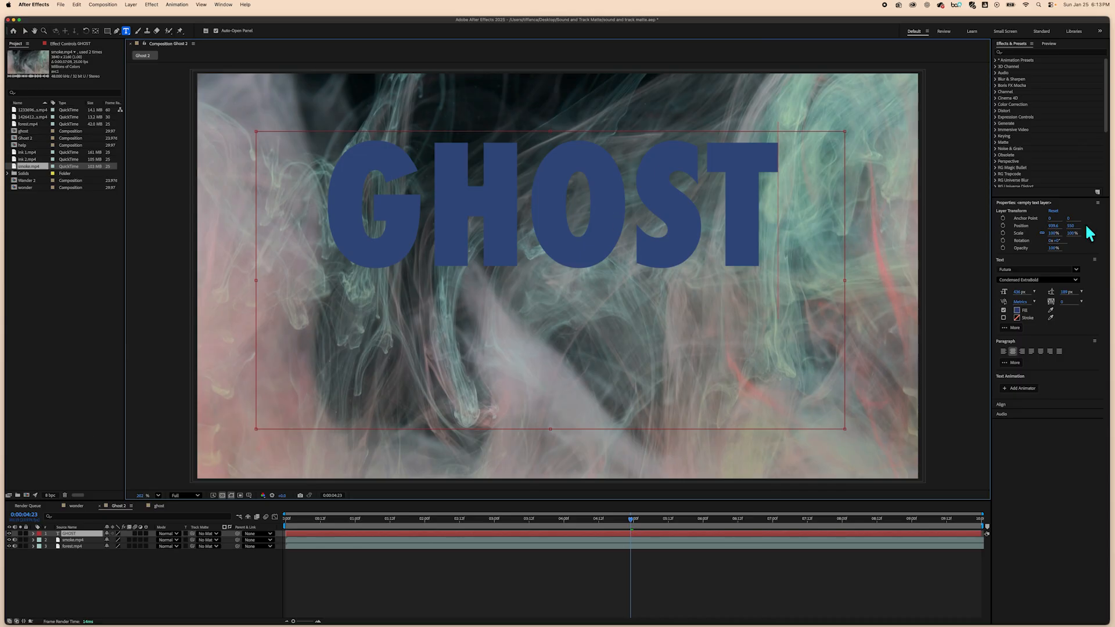
- Look through the available fonts for the GHOST text without picking a different one
click(1076, 270)
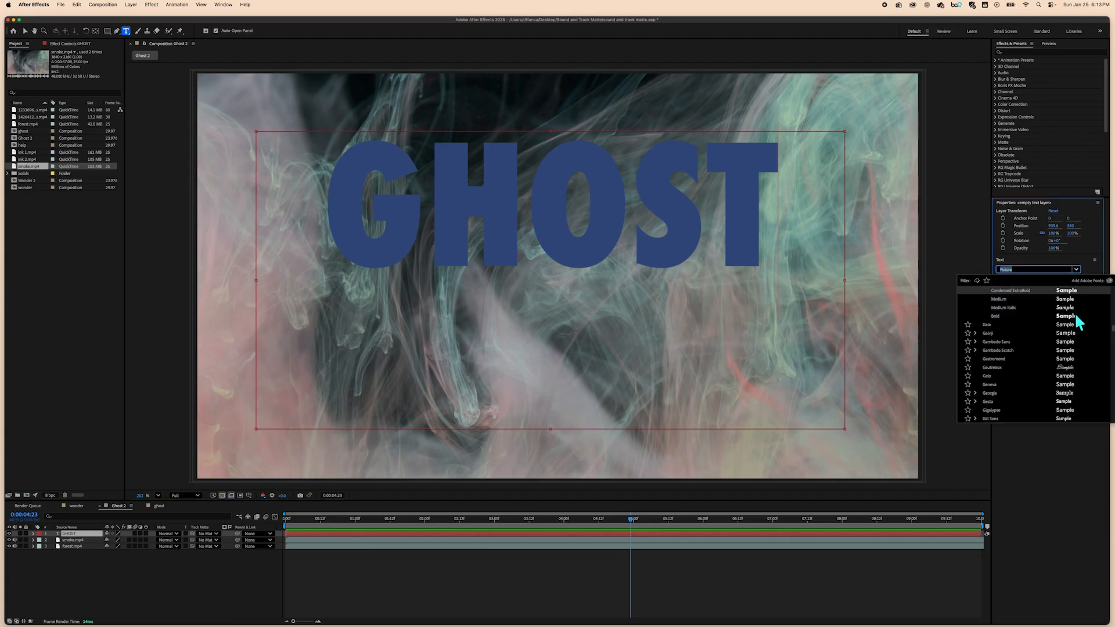
scroll(1066, 382, up, 5)
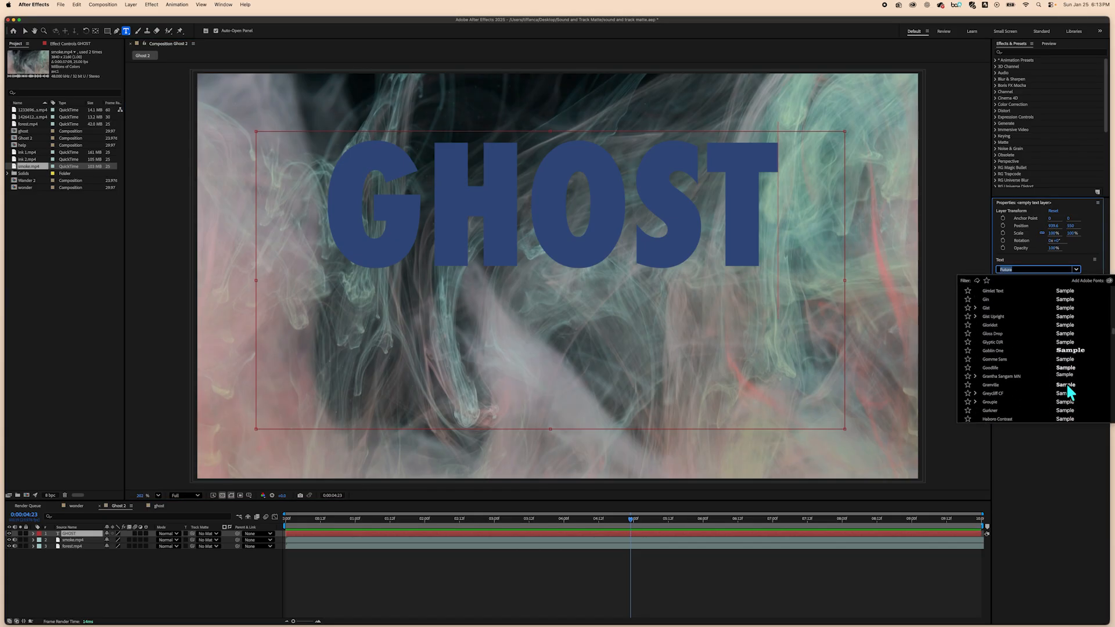
click(1038, 505)
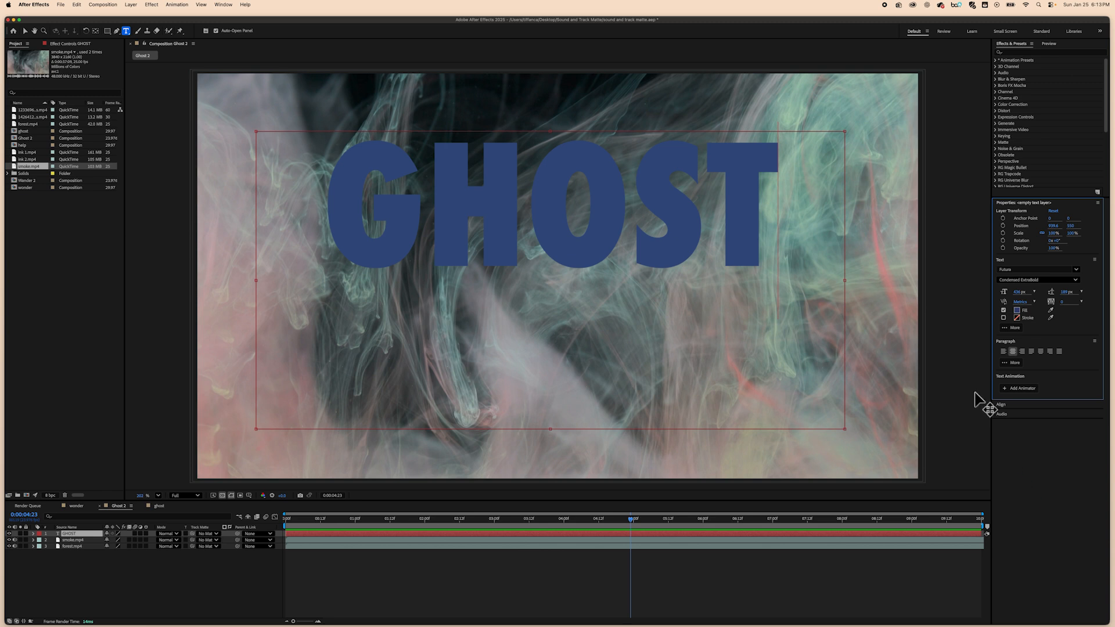
- Move the GHOST text down to the middle of the frame and enlarge its font size to about 511 px
click(703, 194)
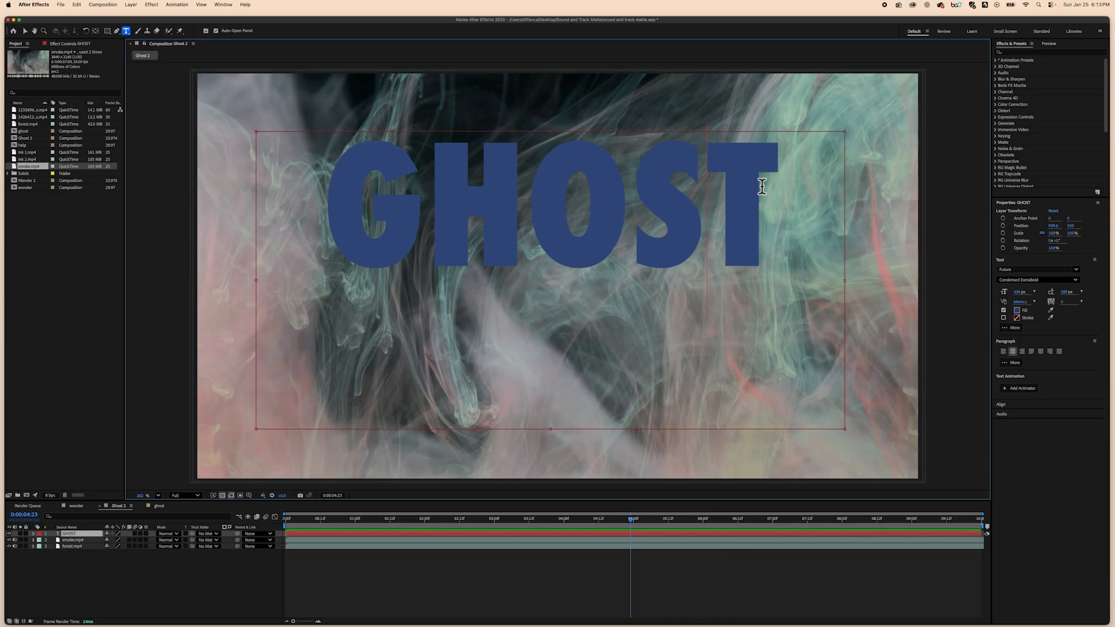
click(25, 31)
drag(507, 203, 498, 267)
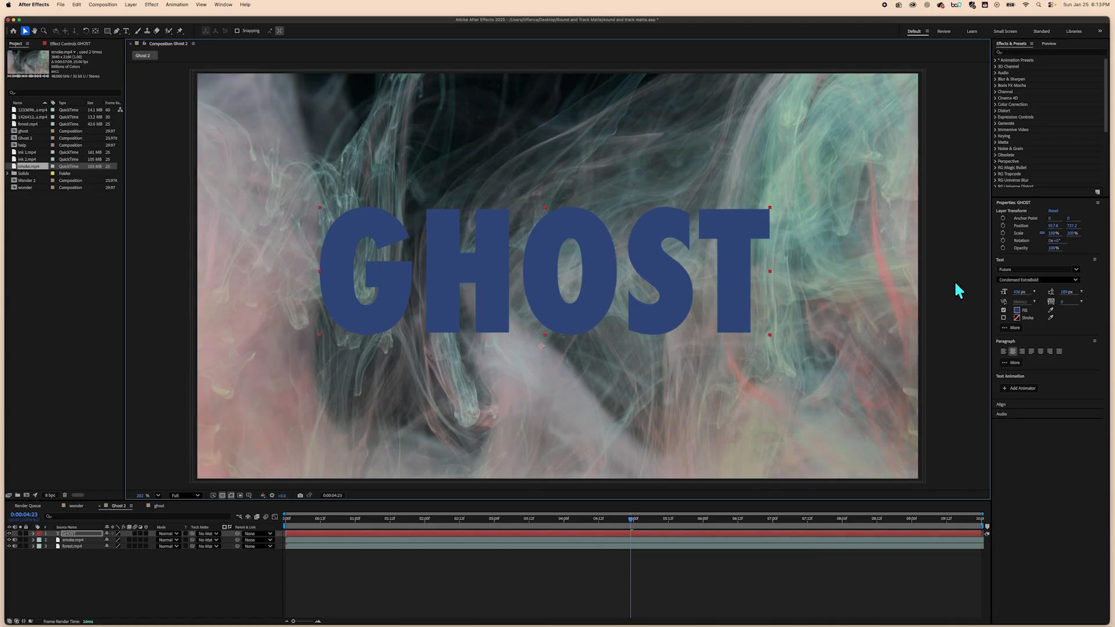
drag(1018, 297, 996, 291)
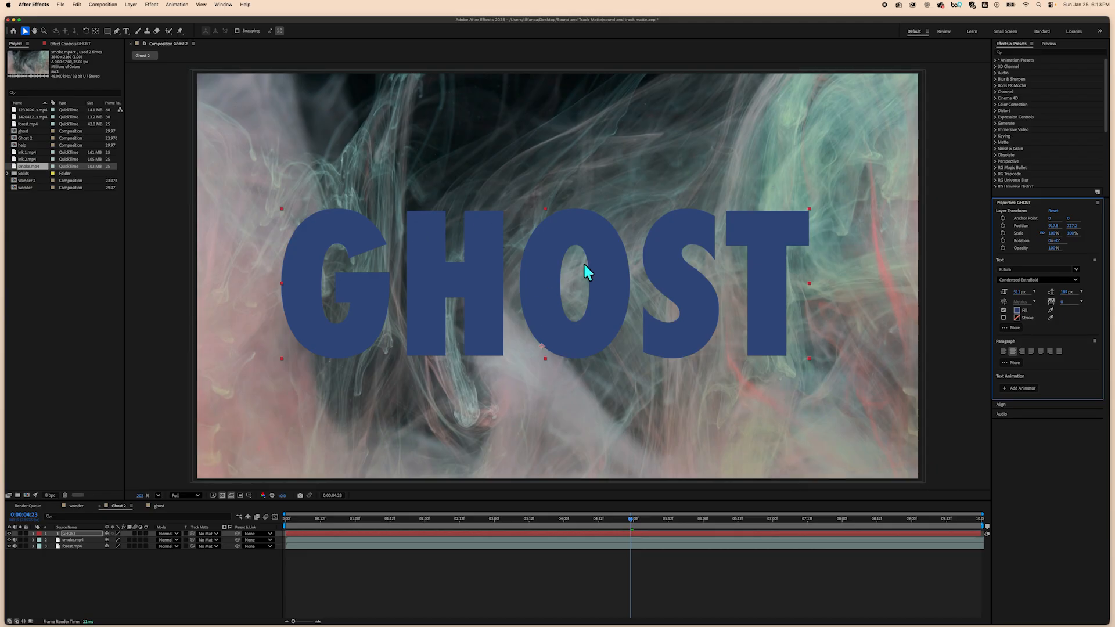
mouse_move(614, 256)
mouse_down()
mouse_move(618, 224)
mouse_move(619, 253)
mouse_up()
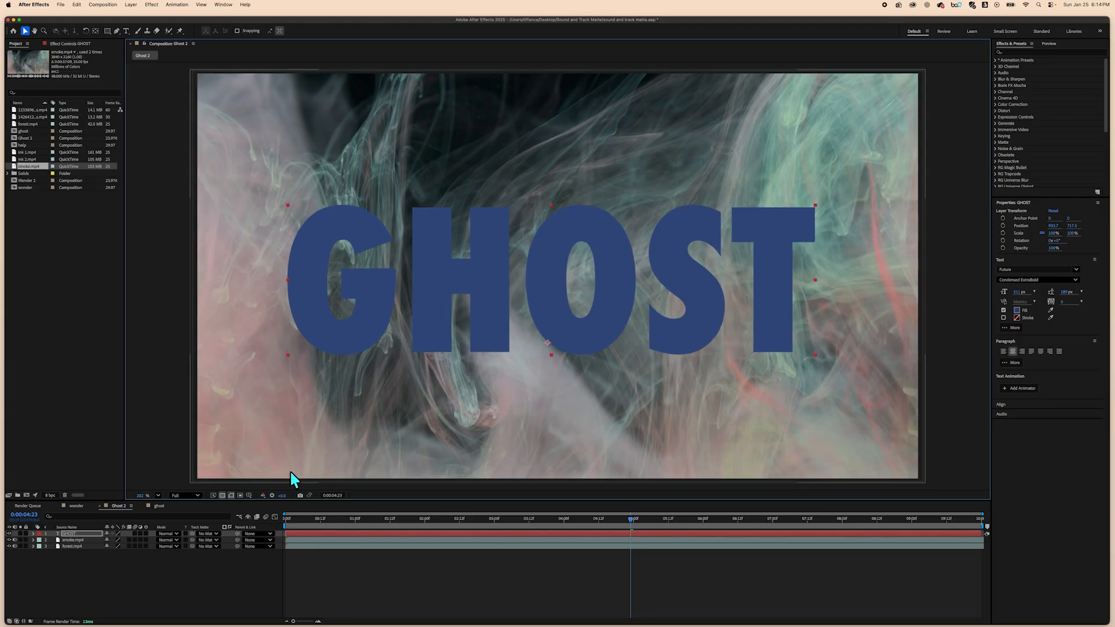
- Center the GHOST text using the Title/Action Safe overlay as a guide, and turn the overlay off again
click(249, 496)
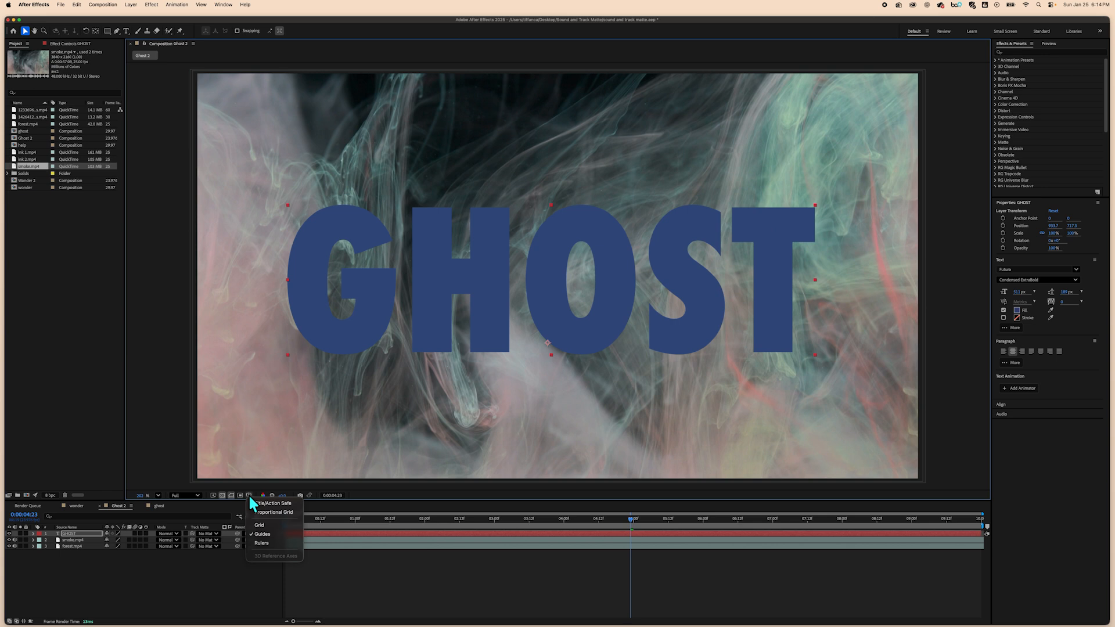
click(285, 504)
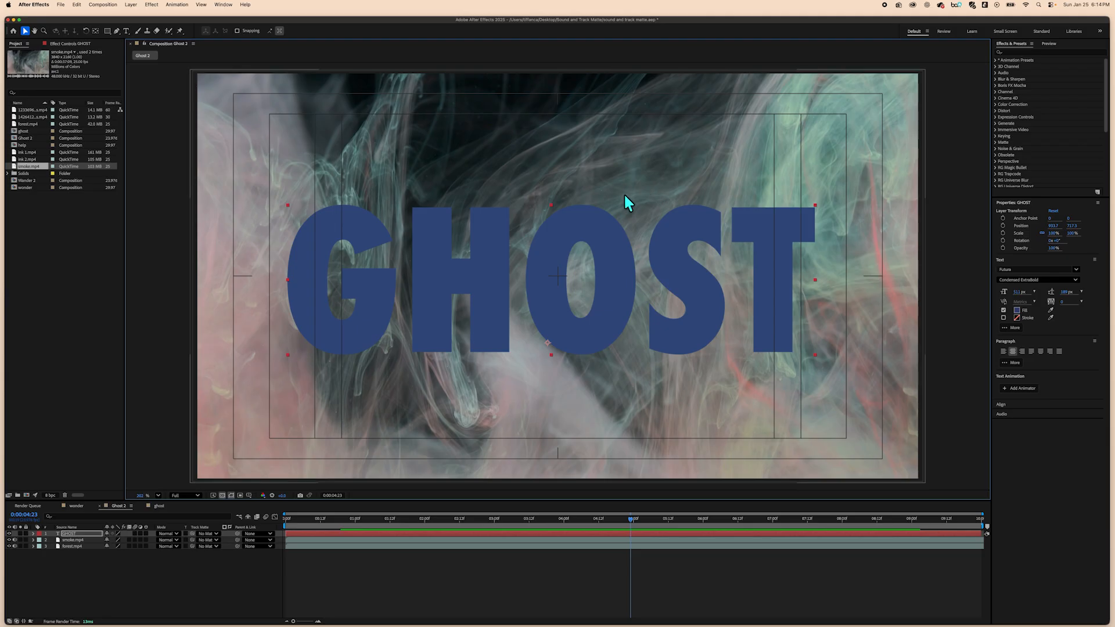
drag(665, 268, 692, 261)
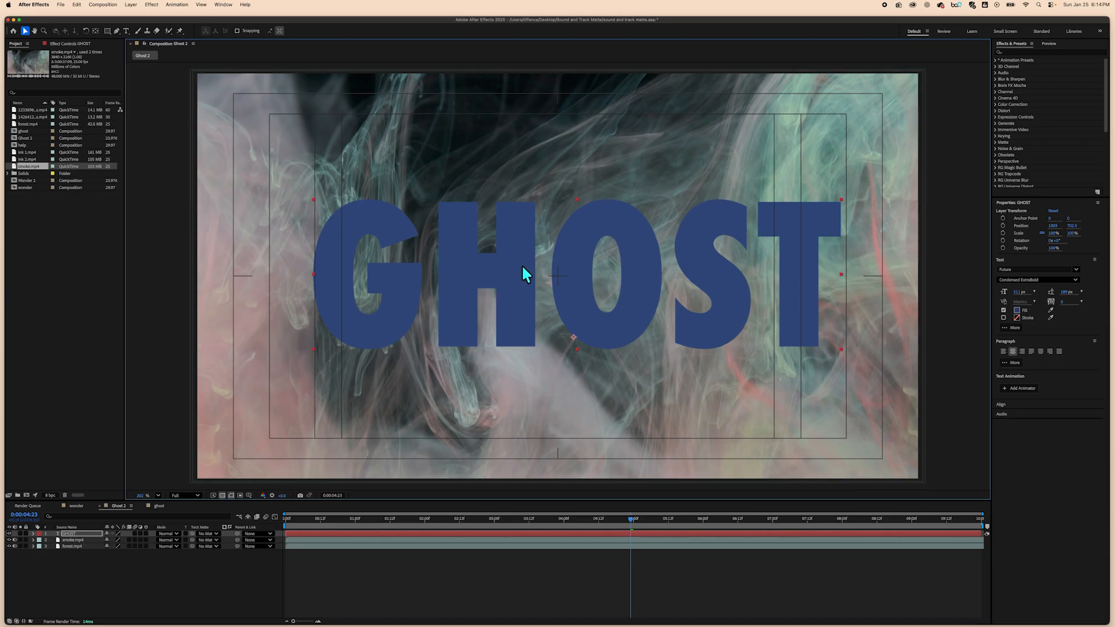
drag(522, 266, 451, 247)
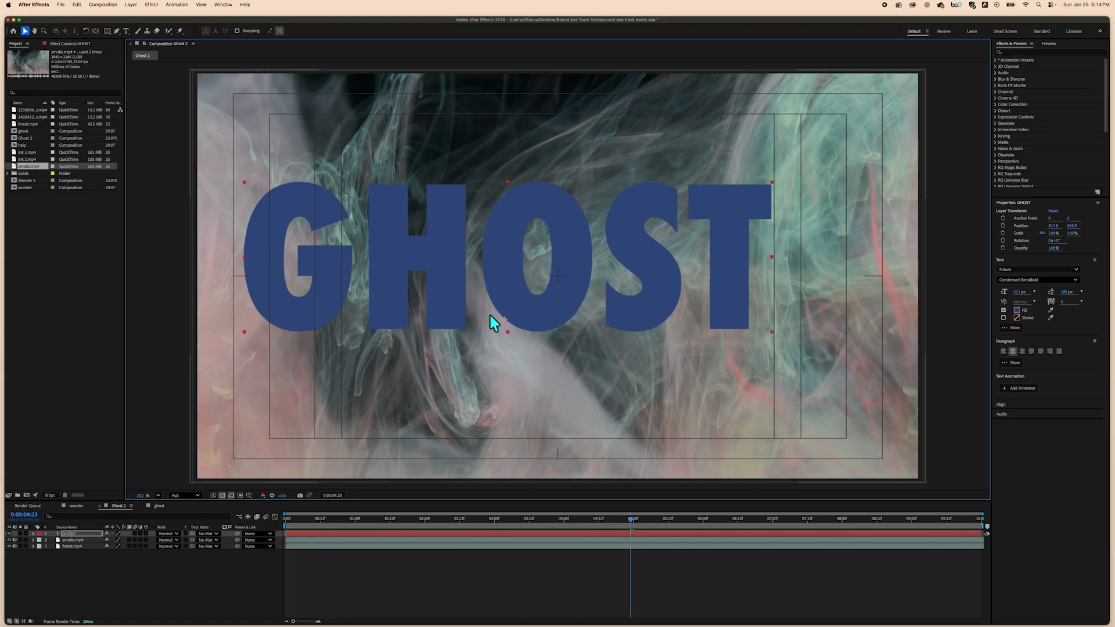
drag(414, 252, 465, 267)
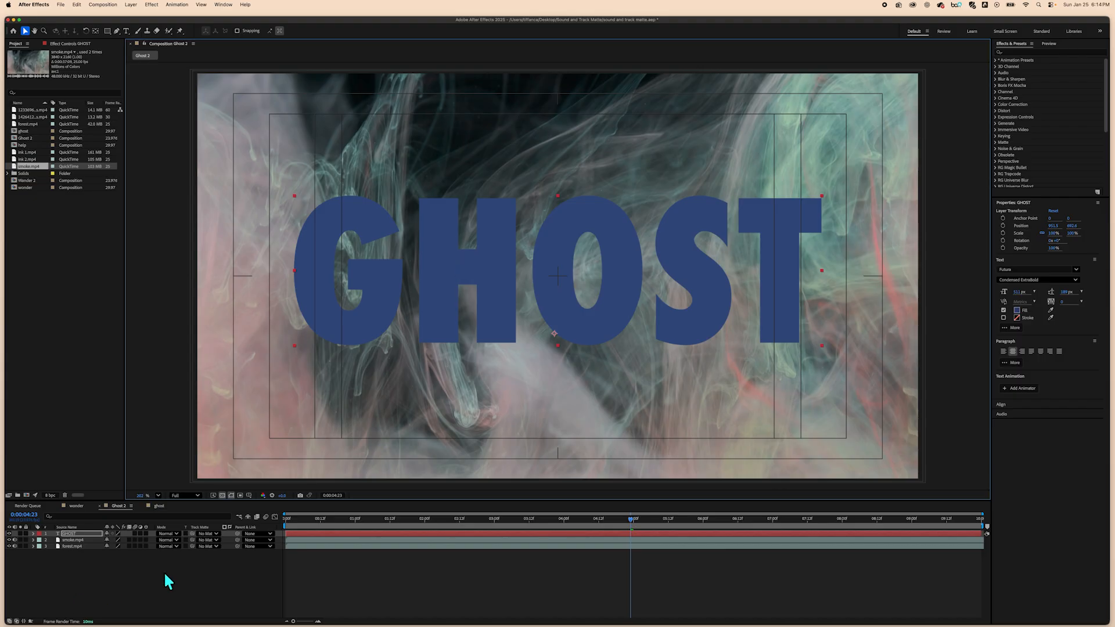
click(248, 495)
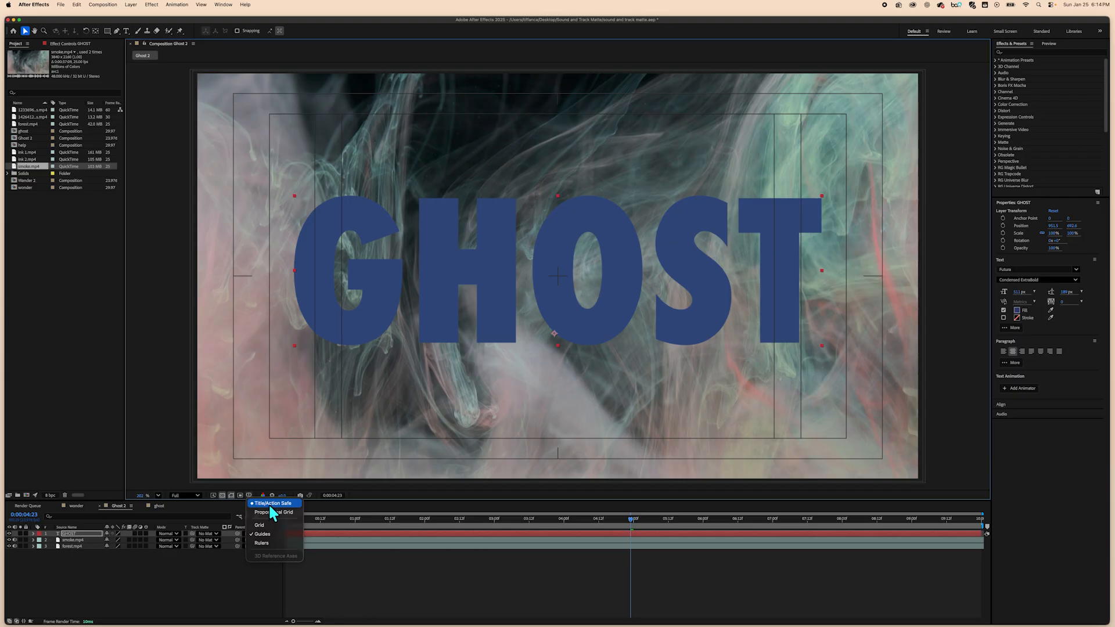
click(269, 504)
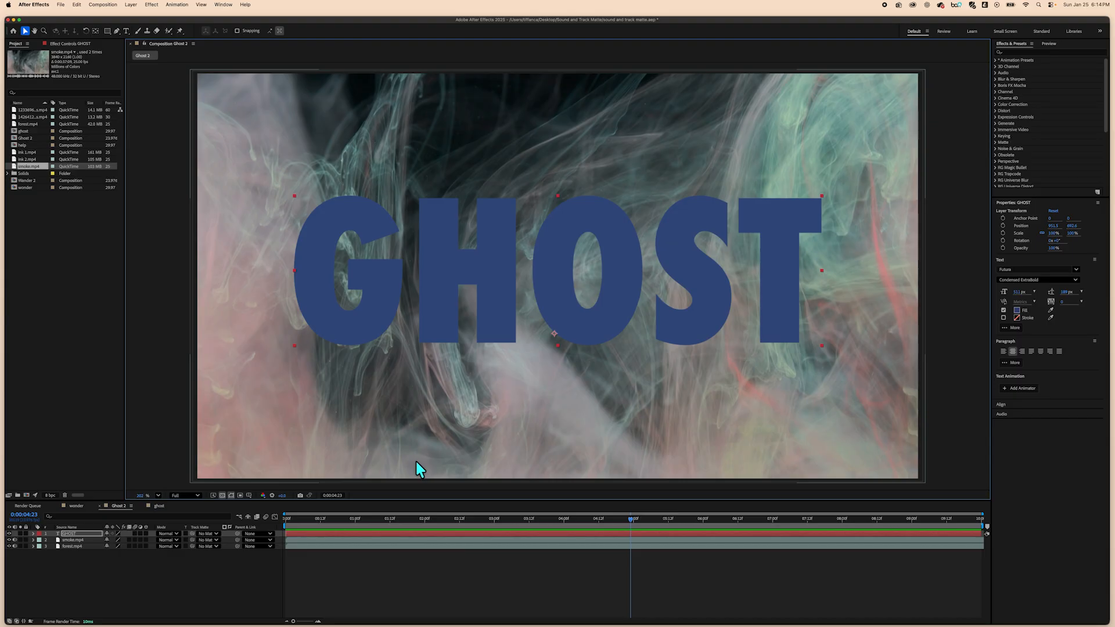
- Return to the start of the timeline and lower the GHOST text to the bottom part of the frame
drag(633, 517, 273, 518)
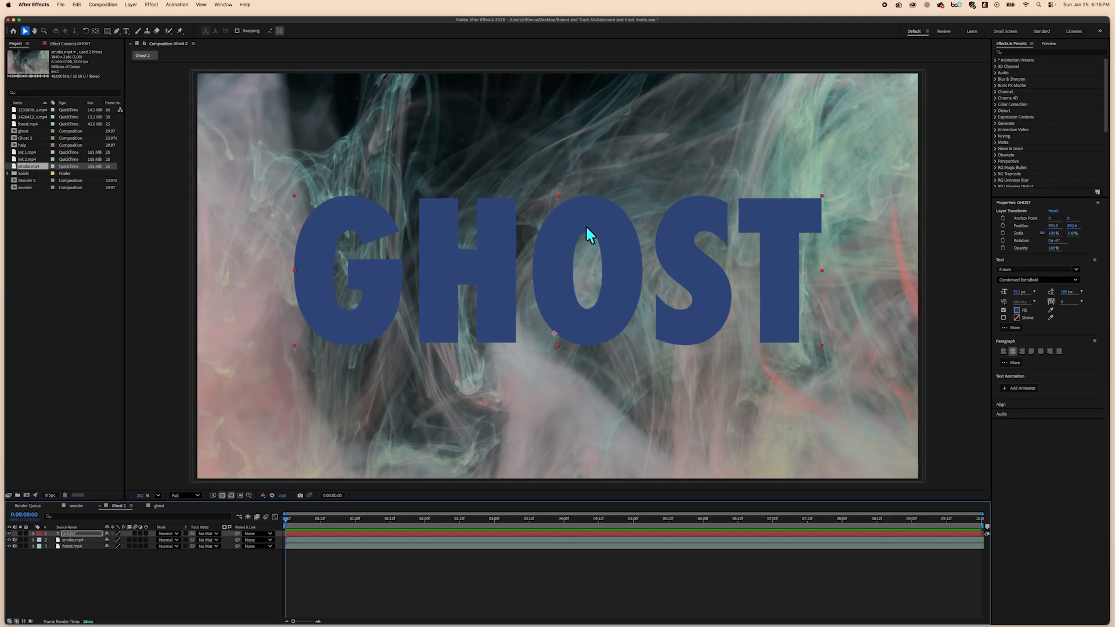
drag(590, 219, 586, 336)
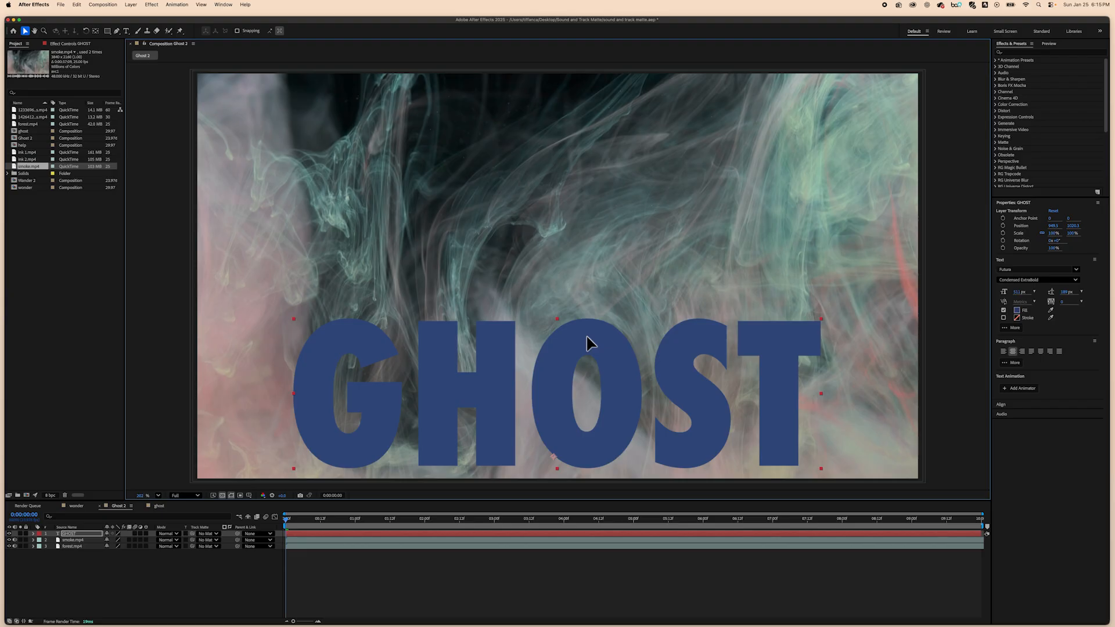
click(199, 566)
- Move the smoke.mp4 layer above the GHOST text layer in the layer stack
click(70, 538)
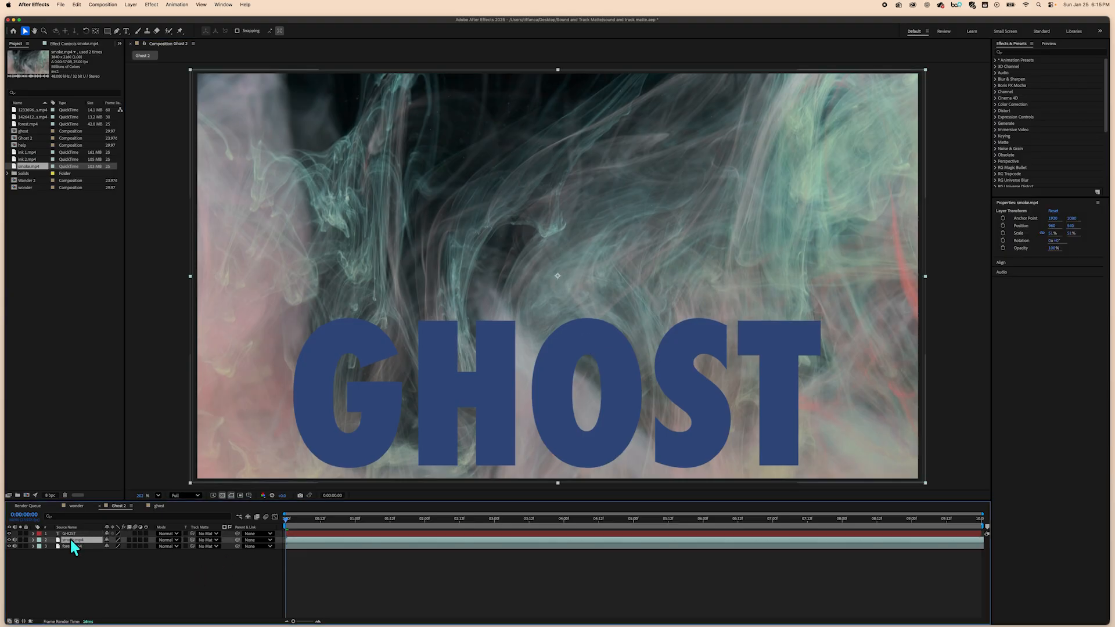
drag(70, 540, 72, 533)
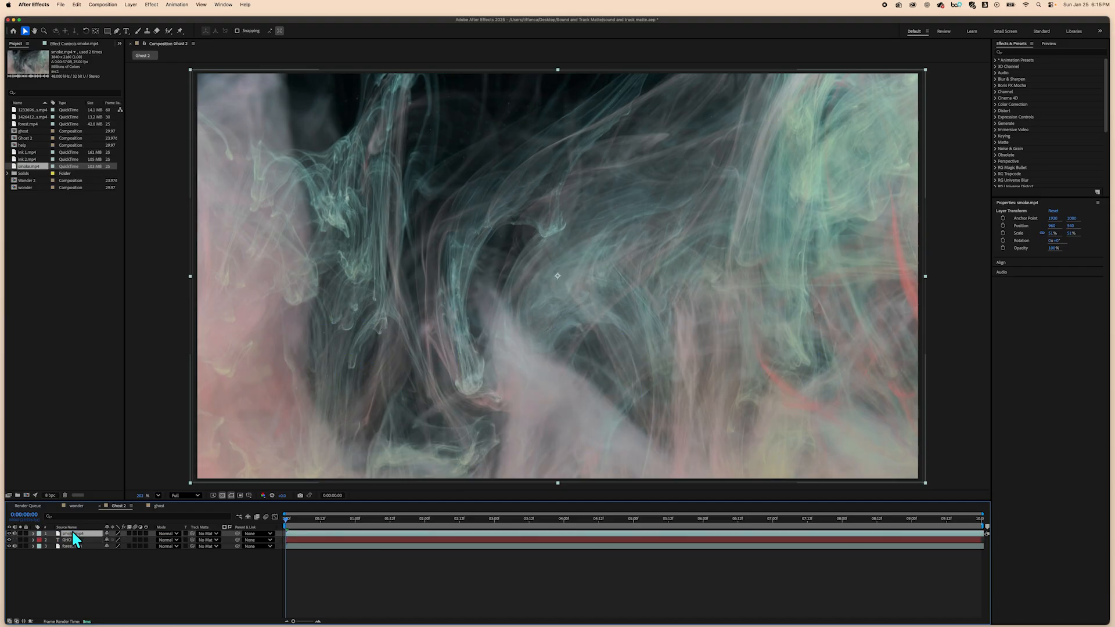
click(100, 588)
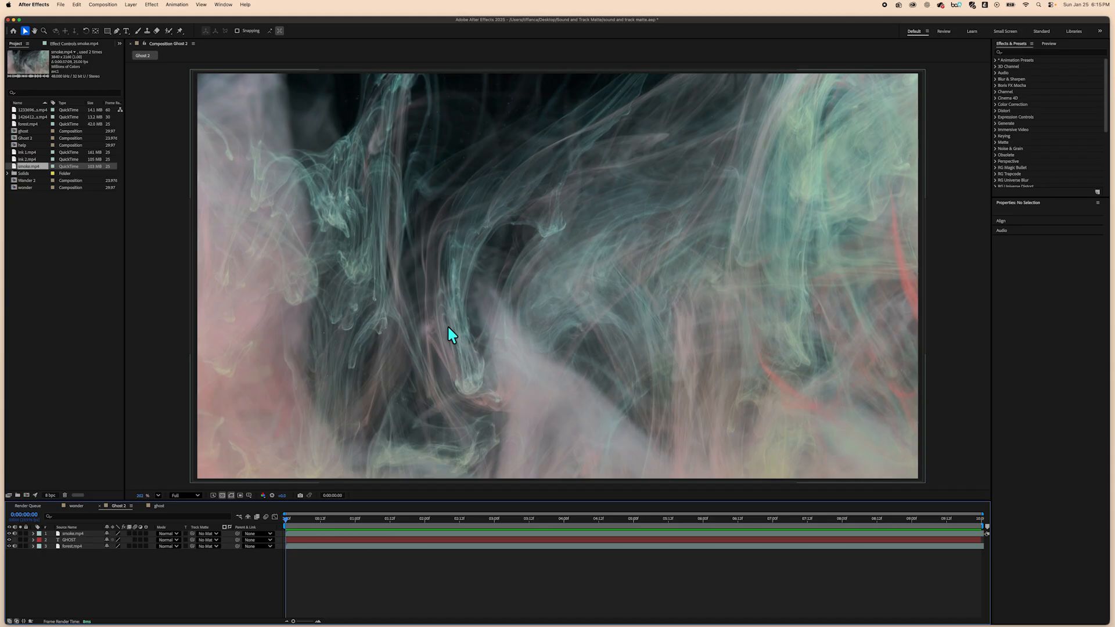
- Set the smoke.mp4 layer's blending mode to Screen
click(83, 533)
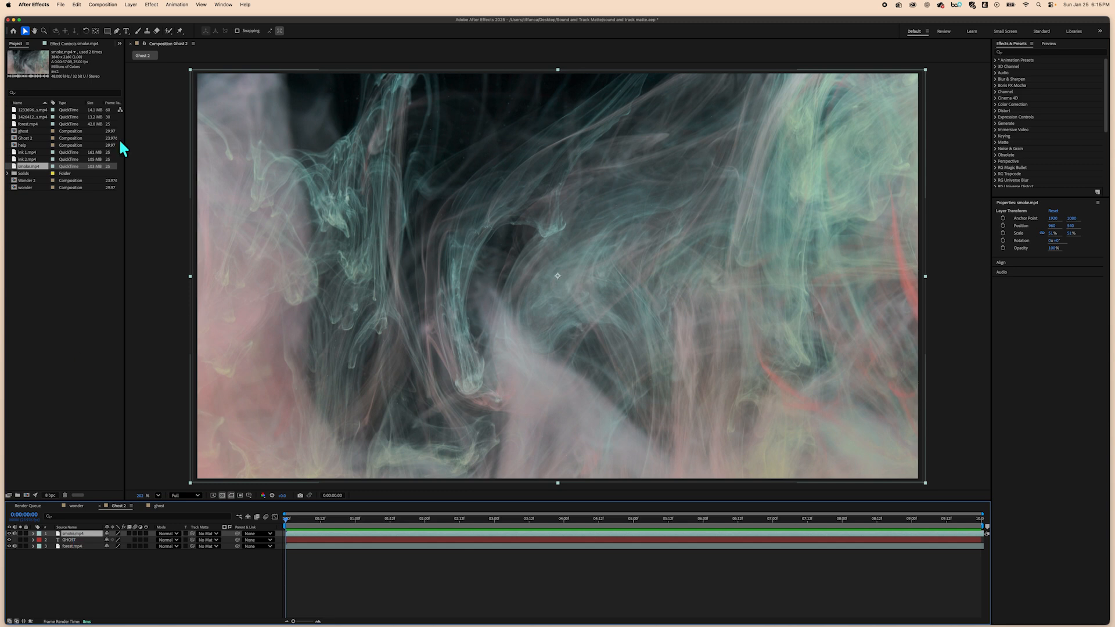
click(131, 4)
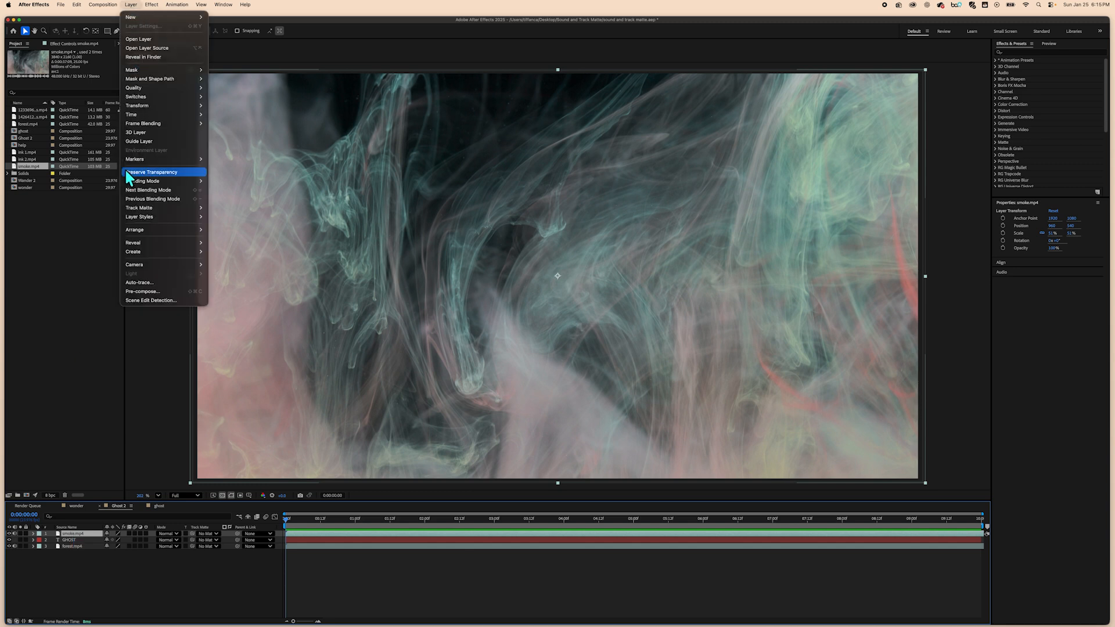
mouse_move(136, 183)
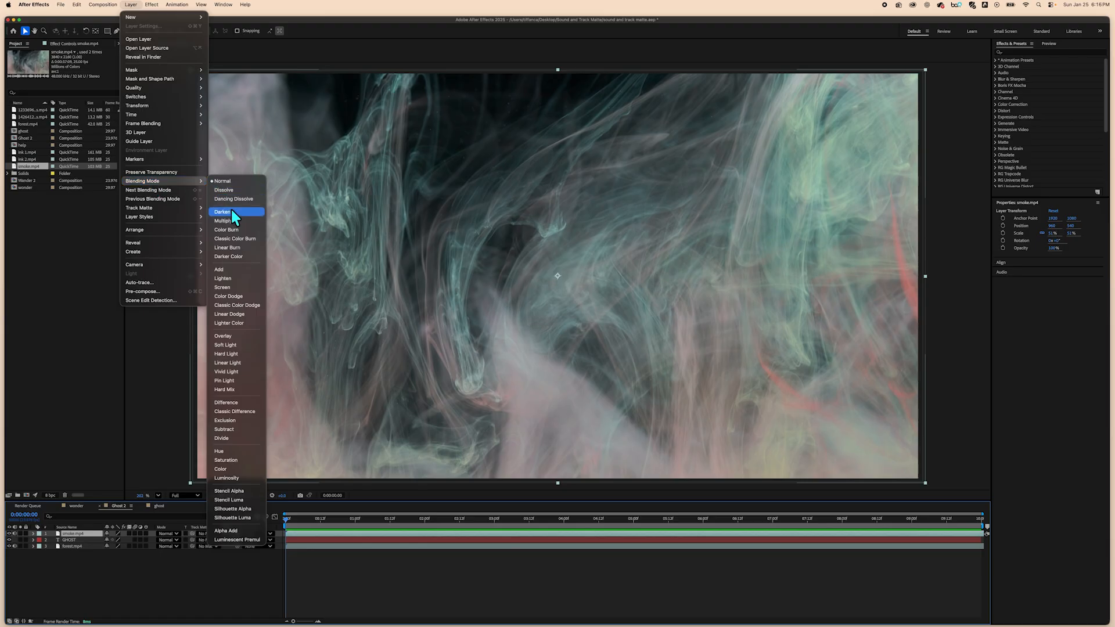
click(228, 284)
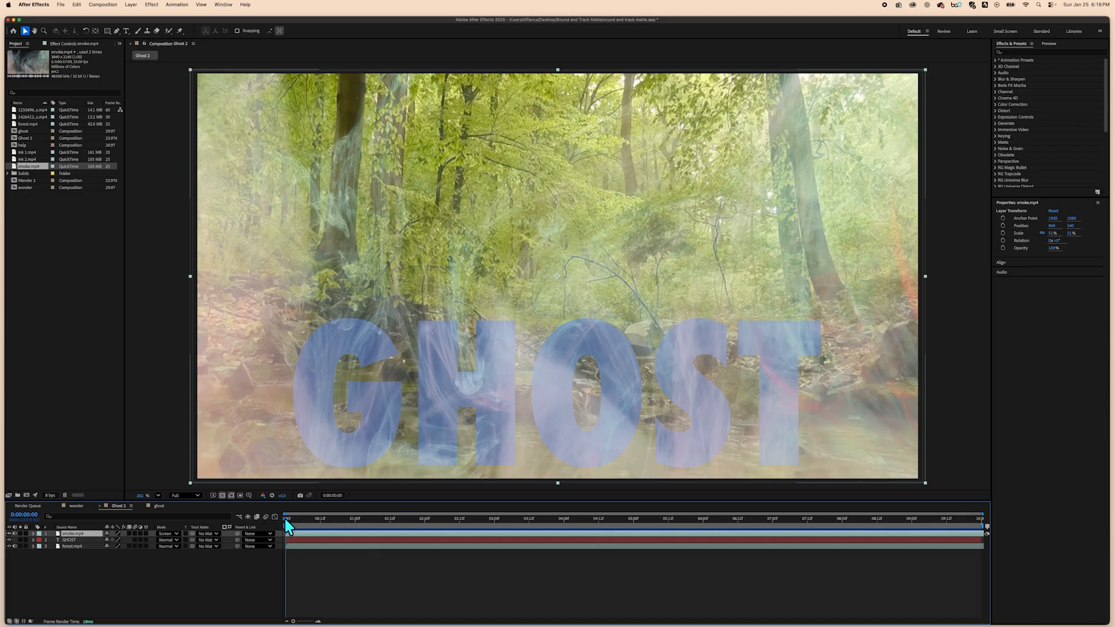
- Play the composition from about 1:01 to review the smoke blended over the text and forest, and select the smoke layer
drag(284, 517, 357, 487)
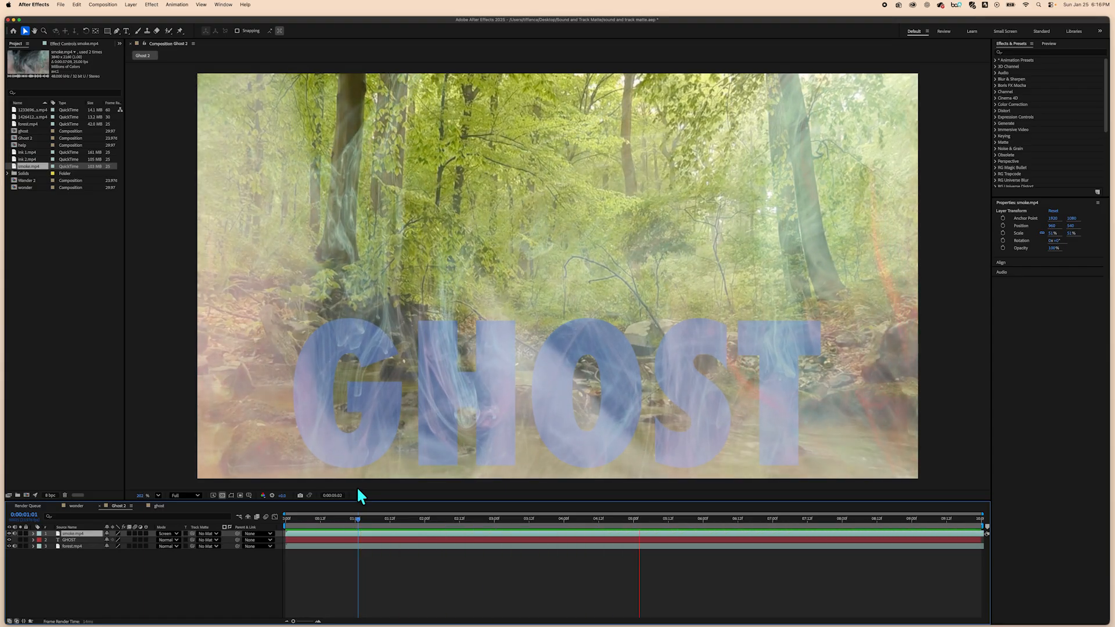
key(space)
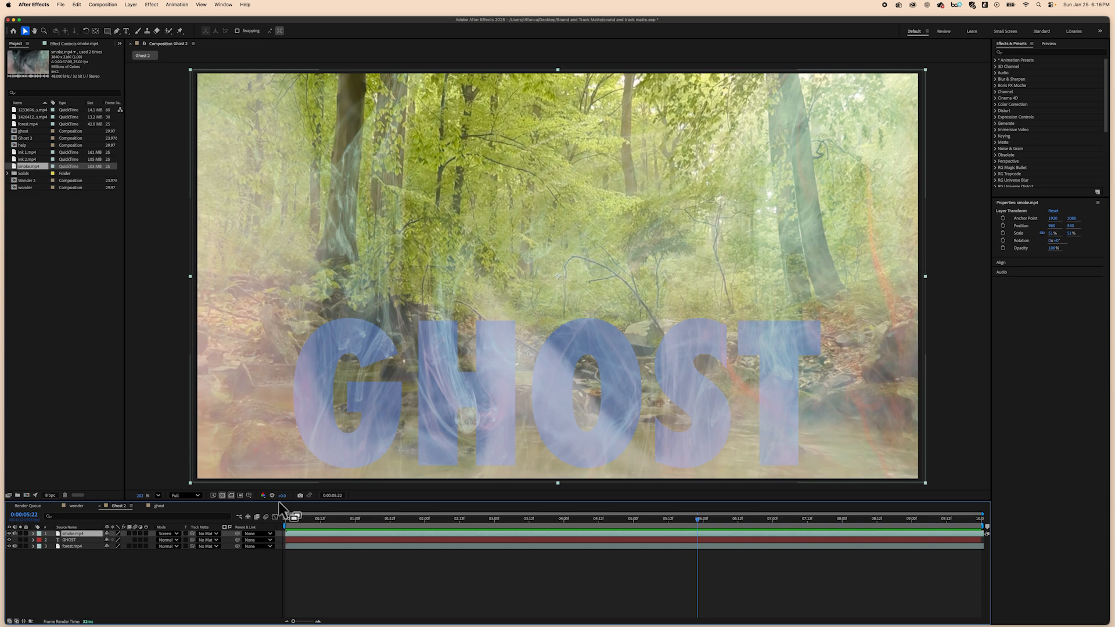
click(90, 585)
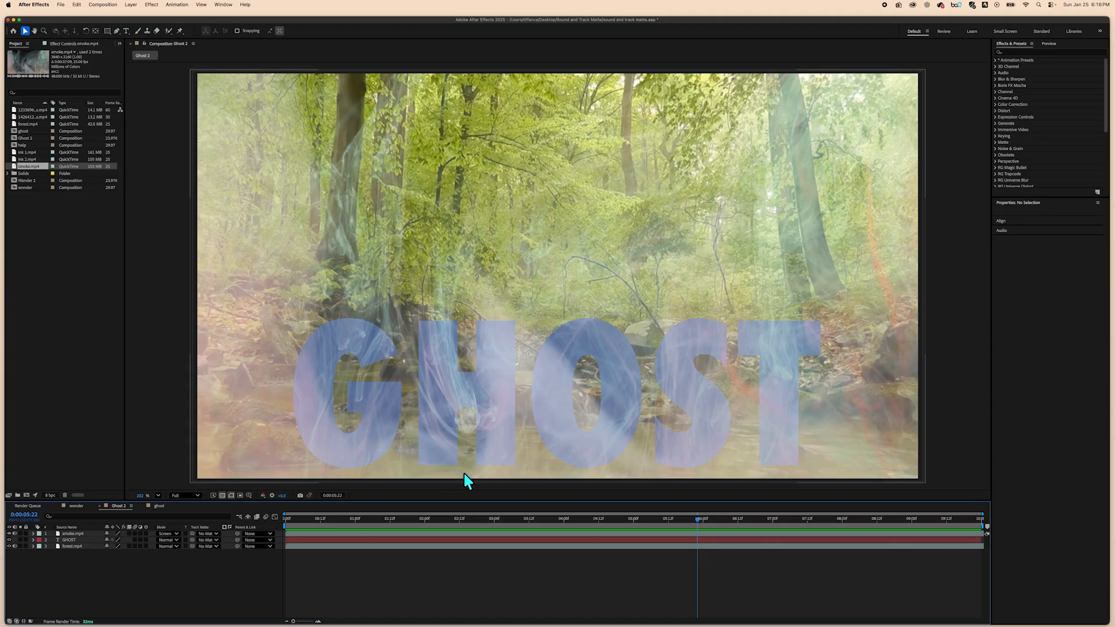
click(72, 530)
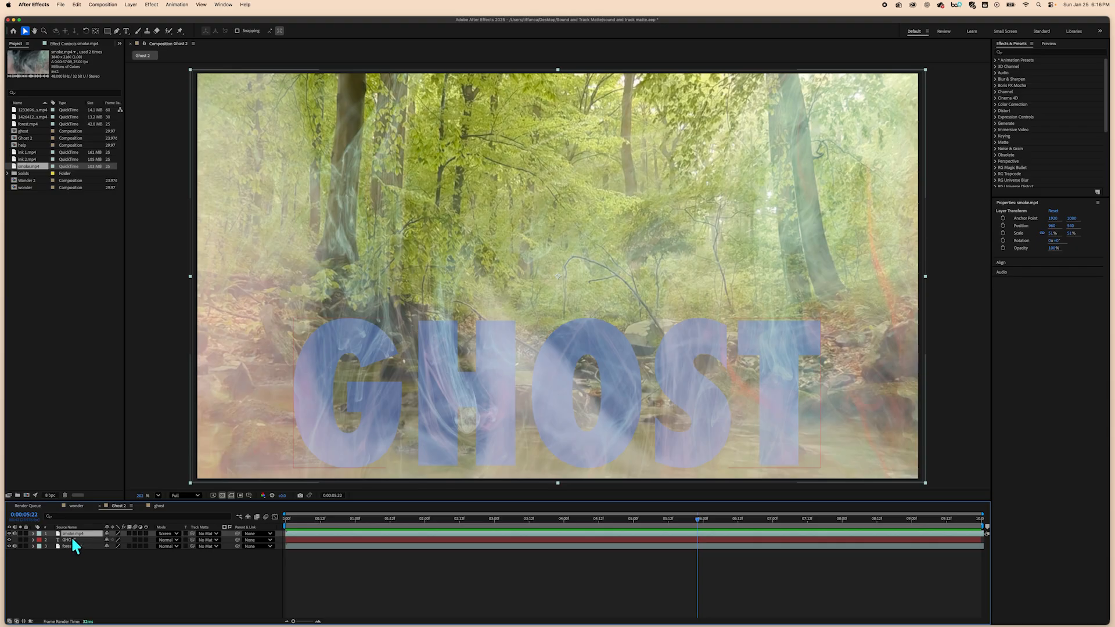
- Set the GHOST text layer as the track matte for smoke.mp4 and scrub back to 2:19 to check the result
click(216, 534)
click(217, 563)
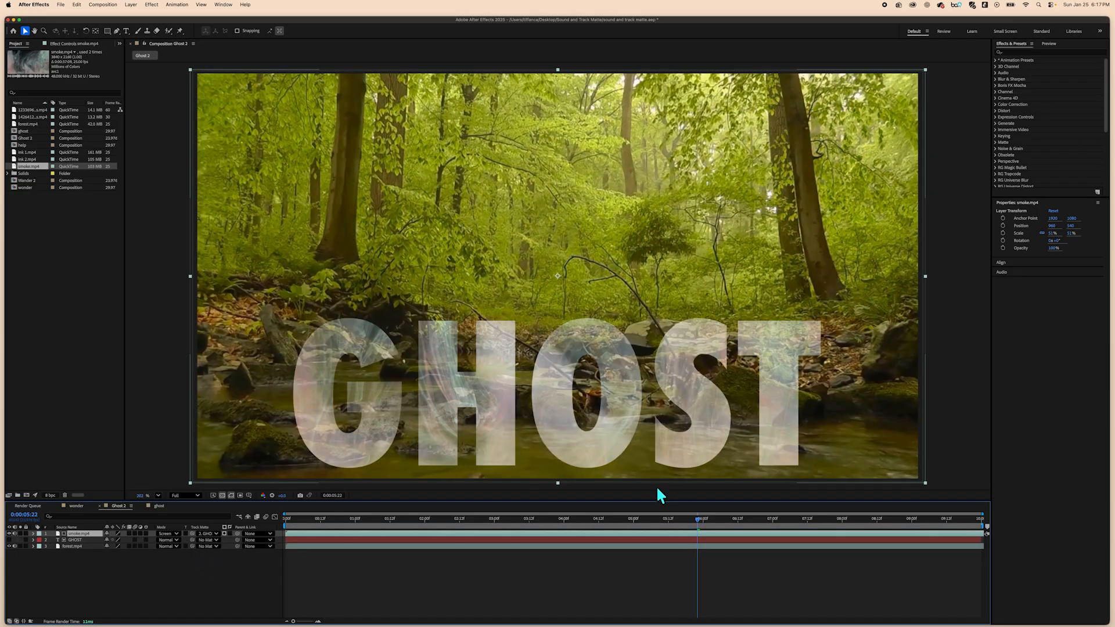
drag(698, 521, 481, 427)
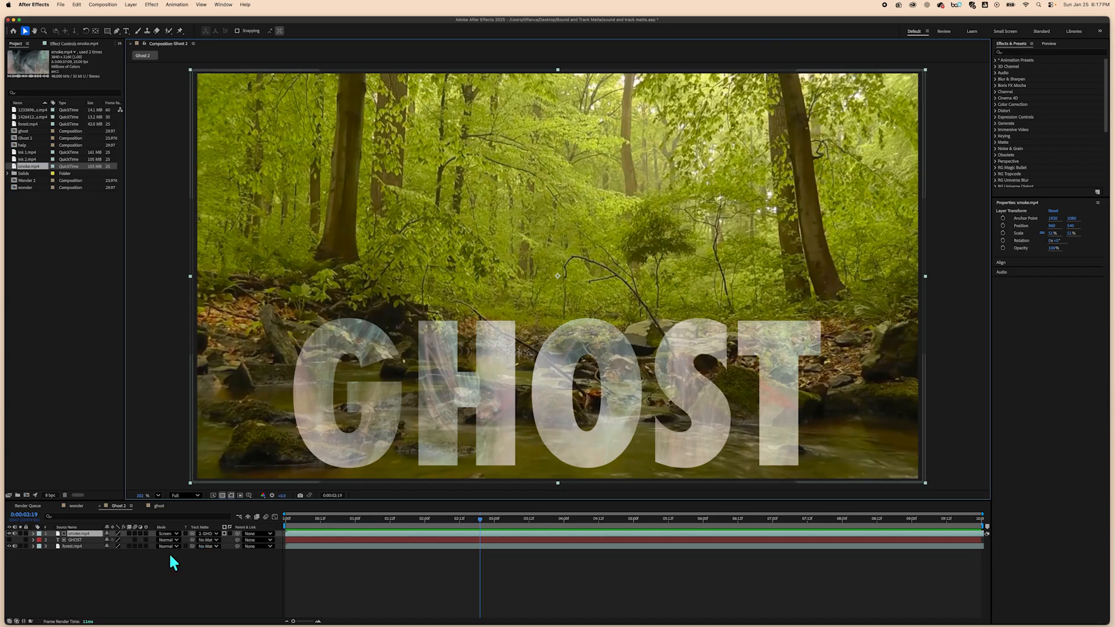
- Raise the GHOST text slightly in the frame, preview the composition and return to the start of the timeline
click(77, 539)
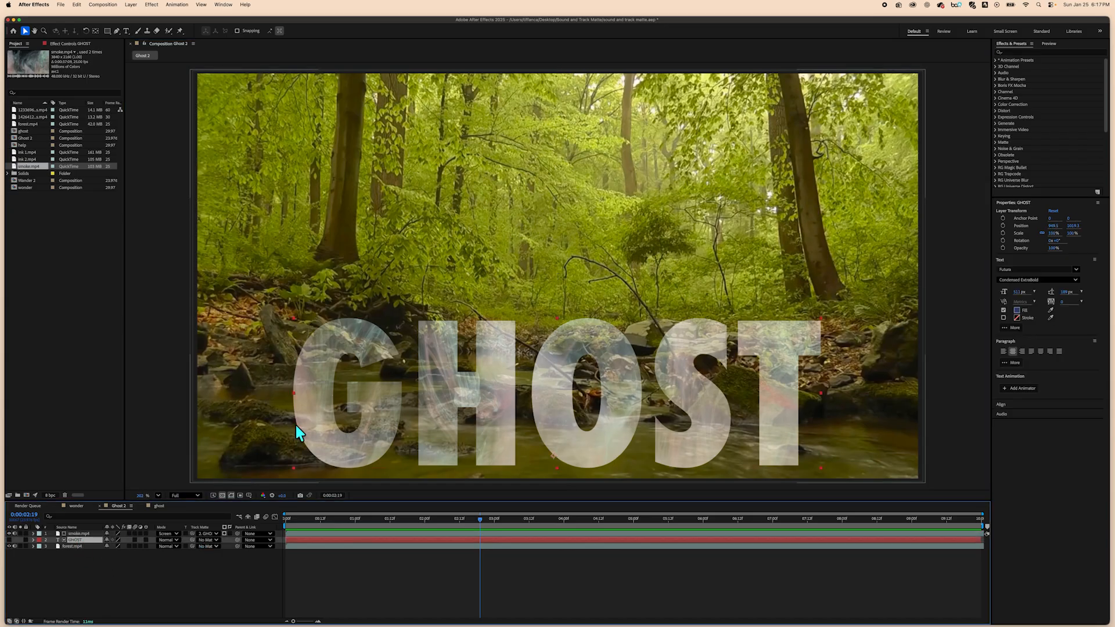
drag(311, 413, 316, 391)
key(space)
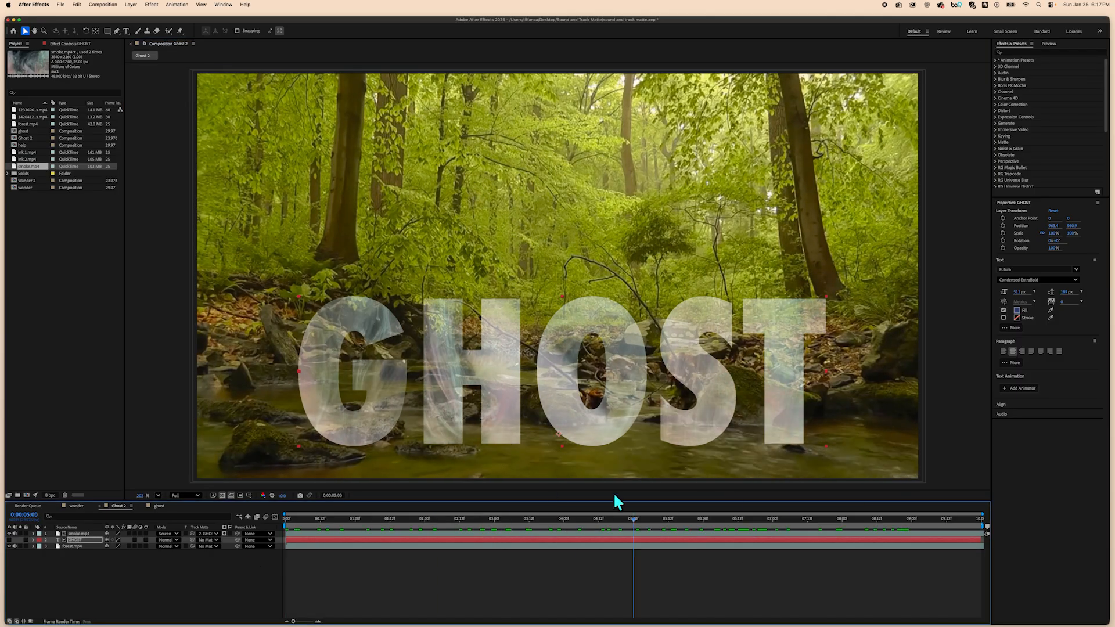
drag(327, 523, 233, 519)
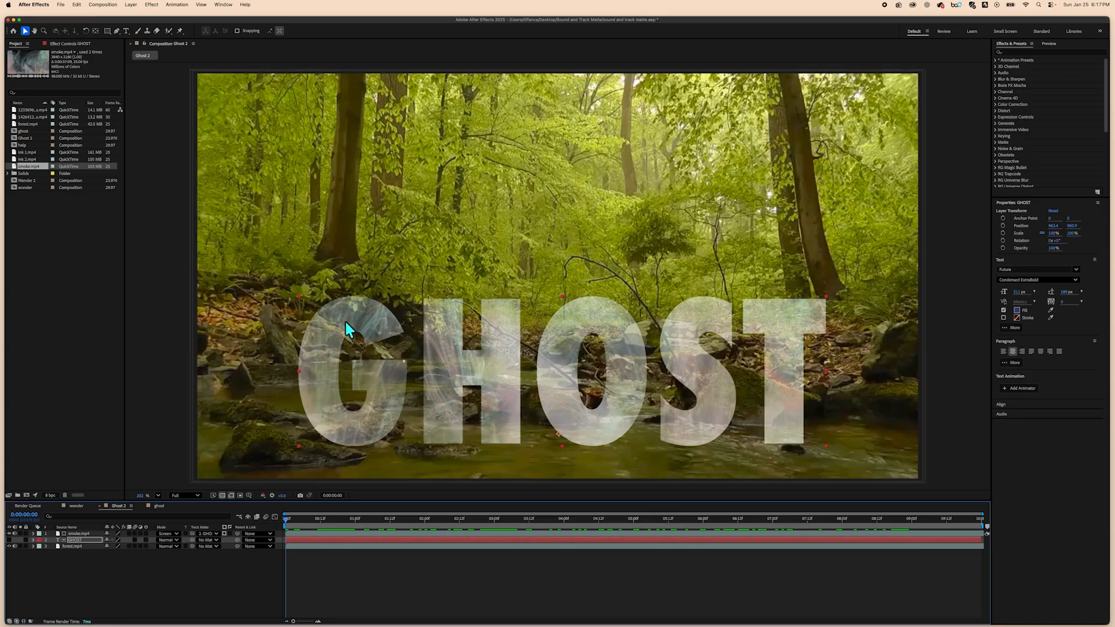
- Reveal the GHOST layer's transform properties and set its first Position keyframe at 1:00
click(32, 539)
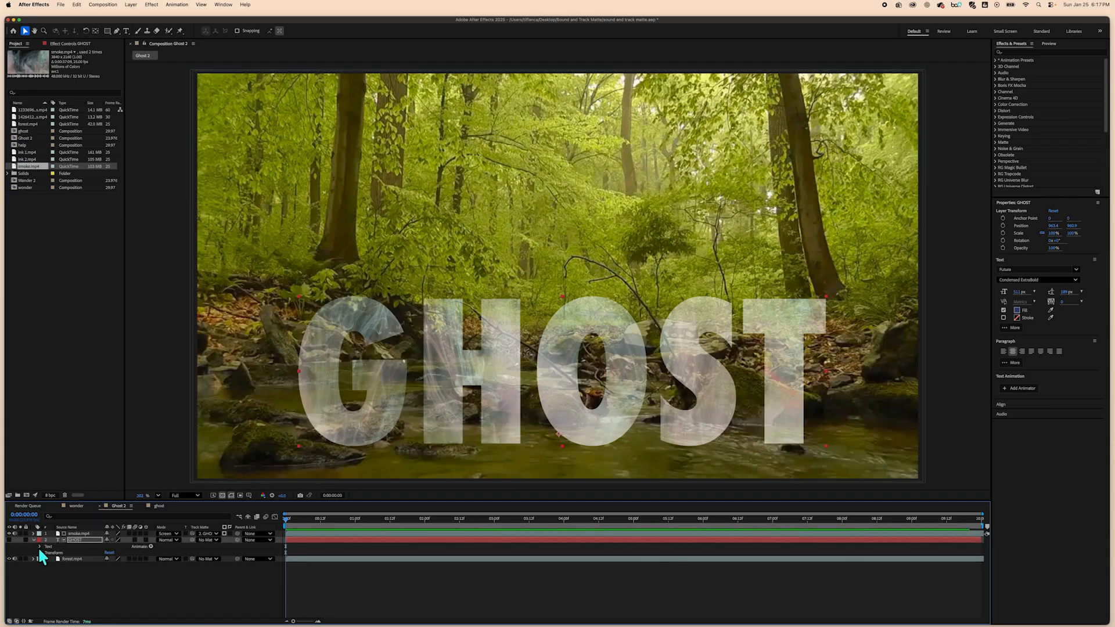
click(39, 552)
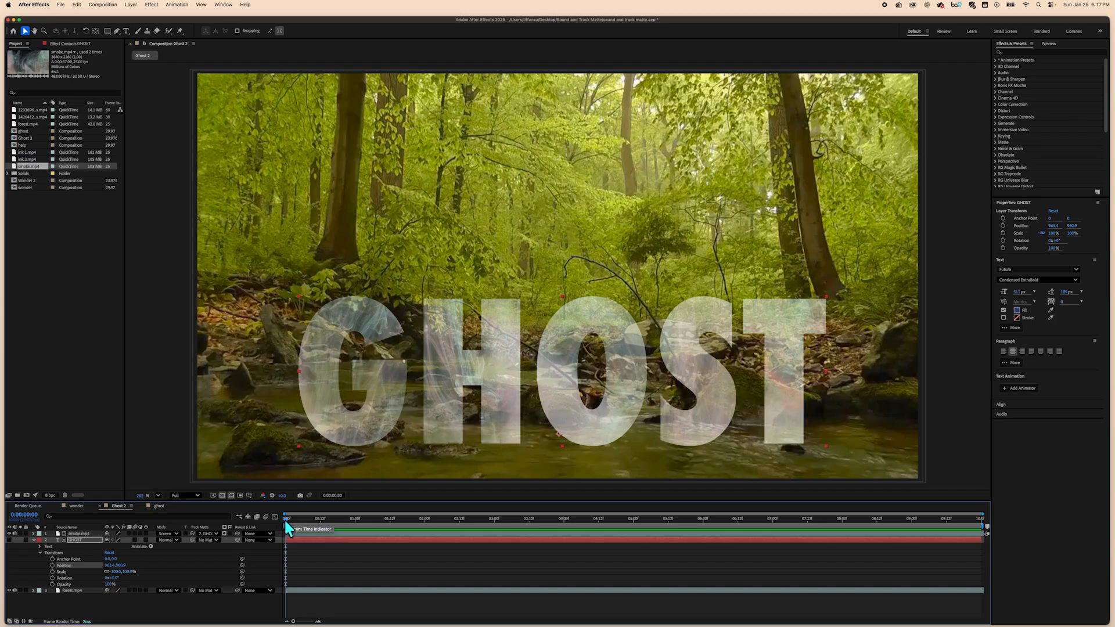
drag(284, 517, 274, 560)
drag(285, 519, 357, 525)
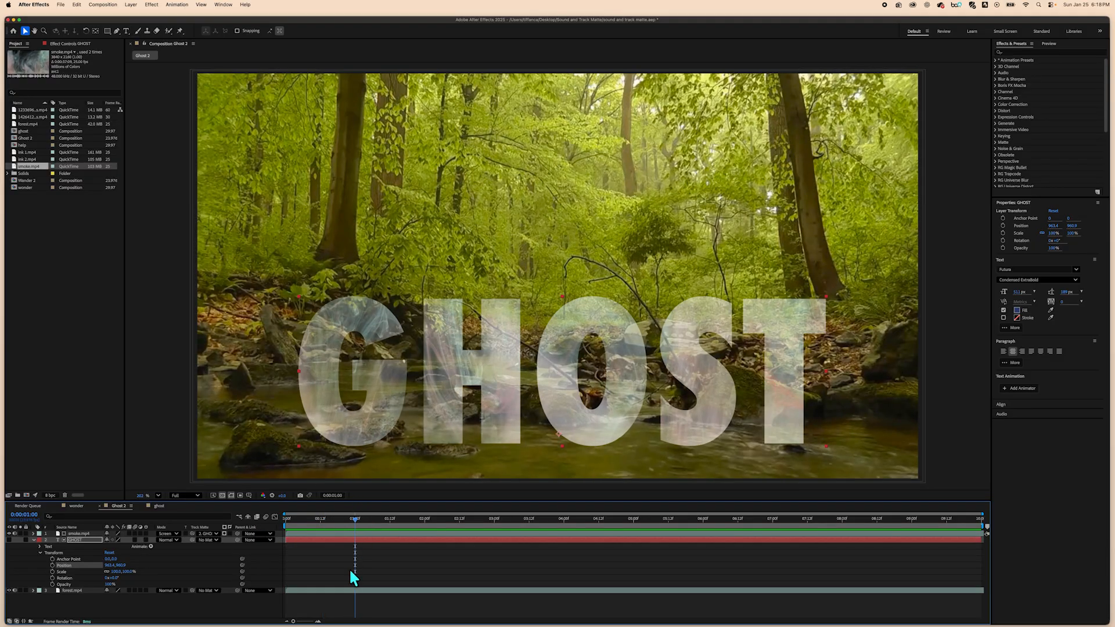
click(53, 566)
mouse_move(356, 566)
- At 9:00, move the GHOST text straight up to the upper part of the frame as a second Position keyframe
drag(356, 519, 788, 501)
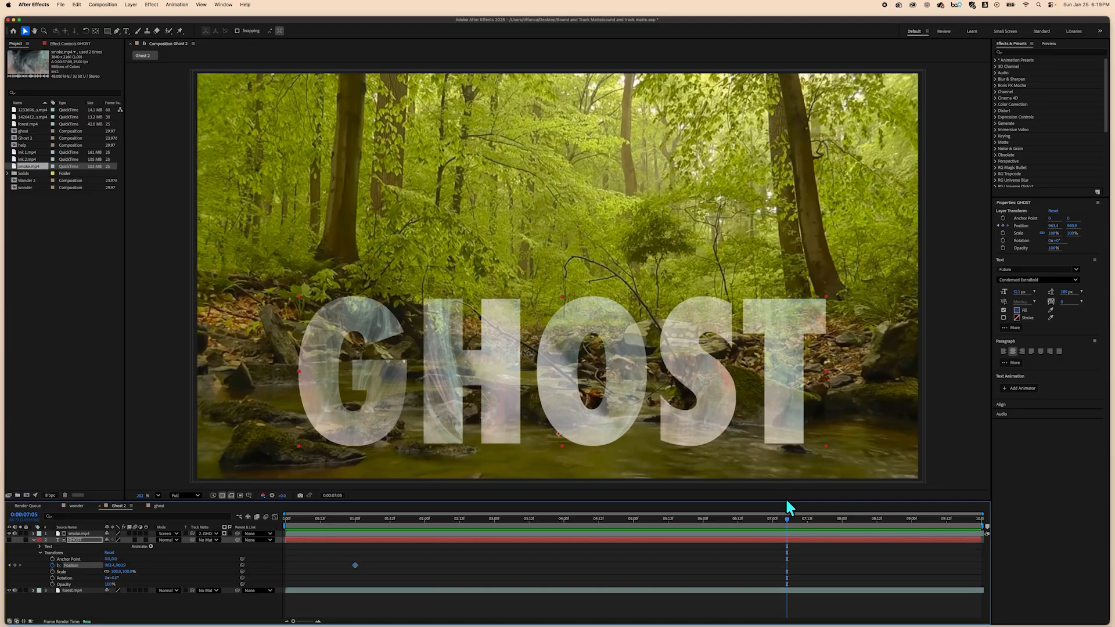
click(912, 516)
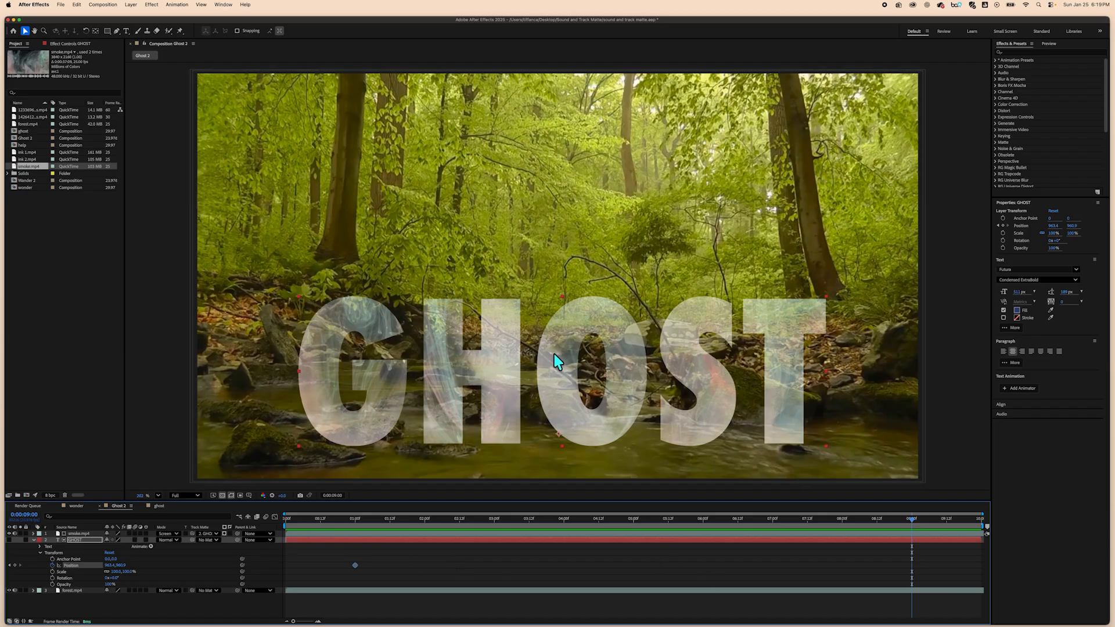
drag(554, 355, 552, 205)
key(Down)
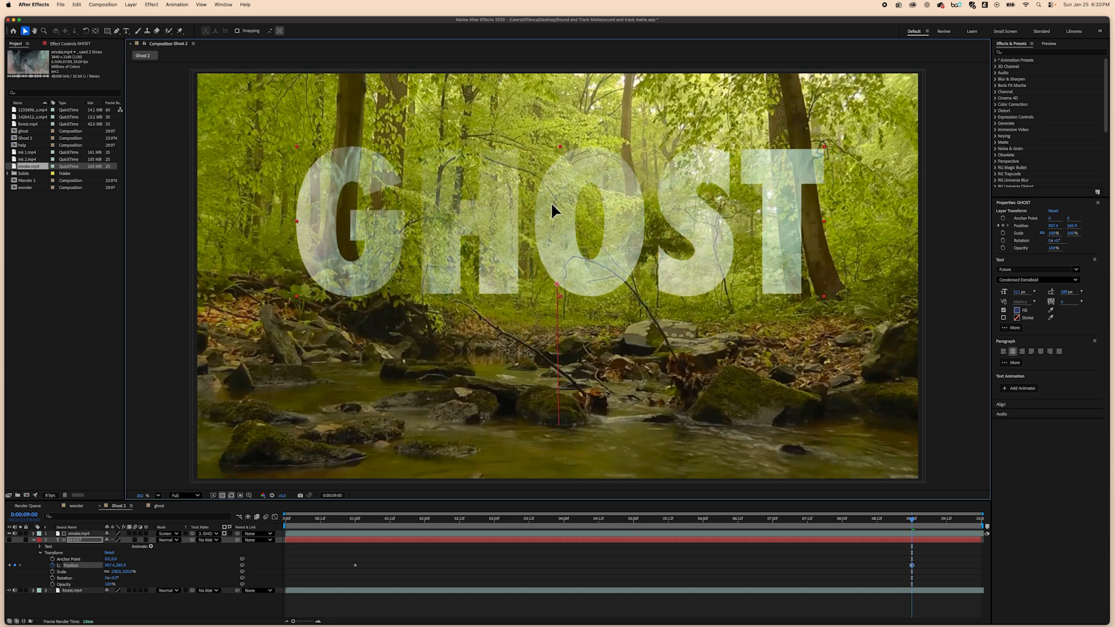
drag(561, 201, 643, 165)
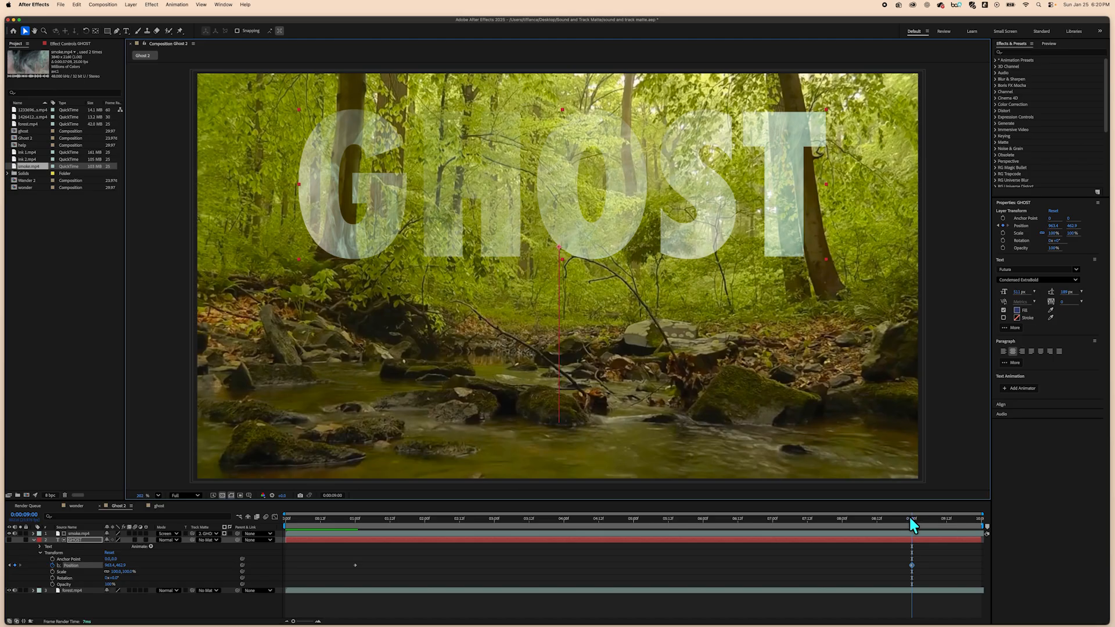
- Play the composition from about 0:14 to review the GHOST text rising through the frame
drag(910, 522, 326, 546)
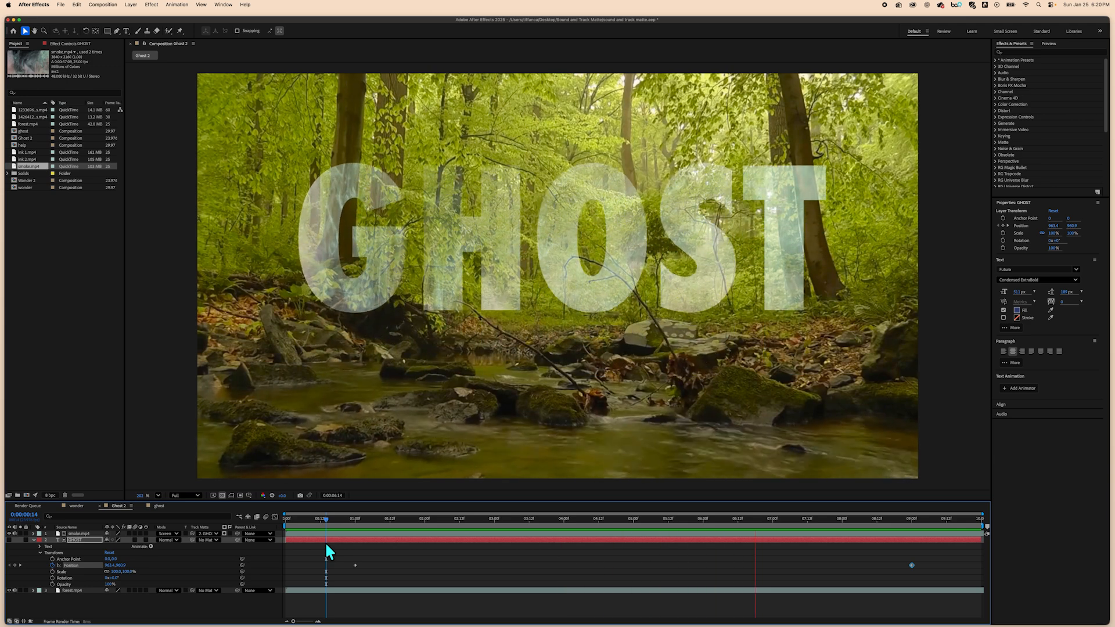
key(space)
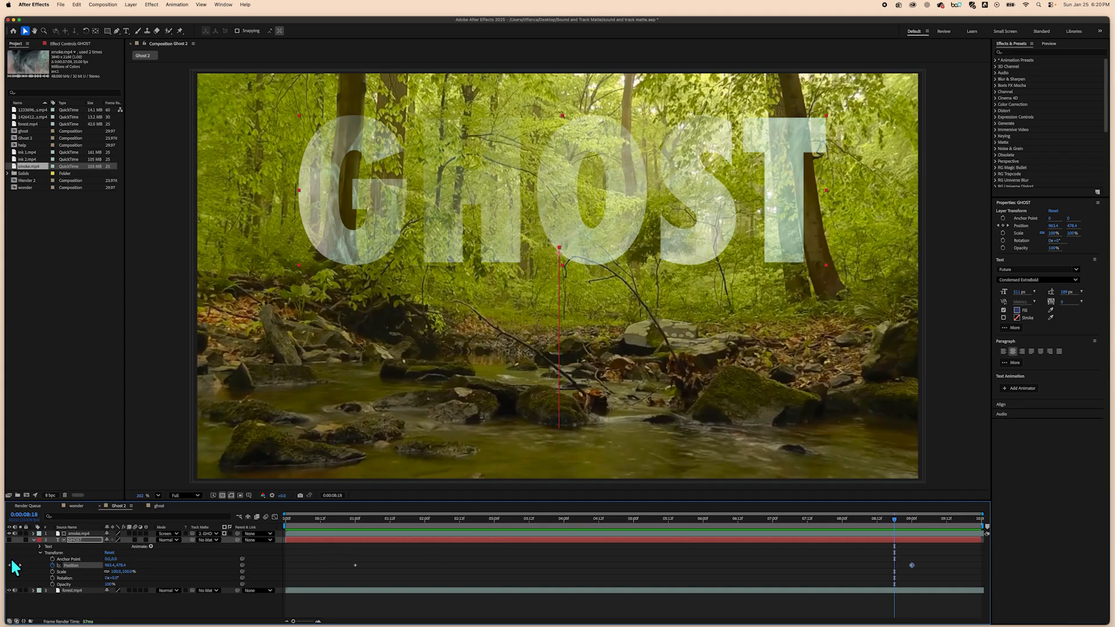
click(33, 540)
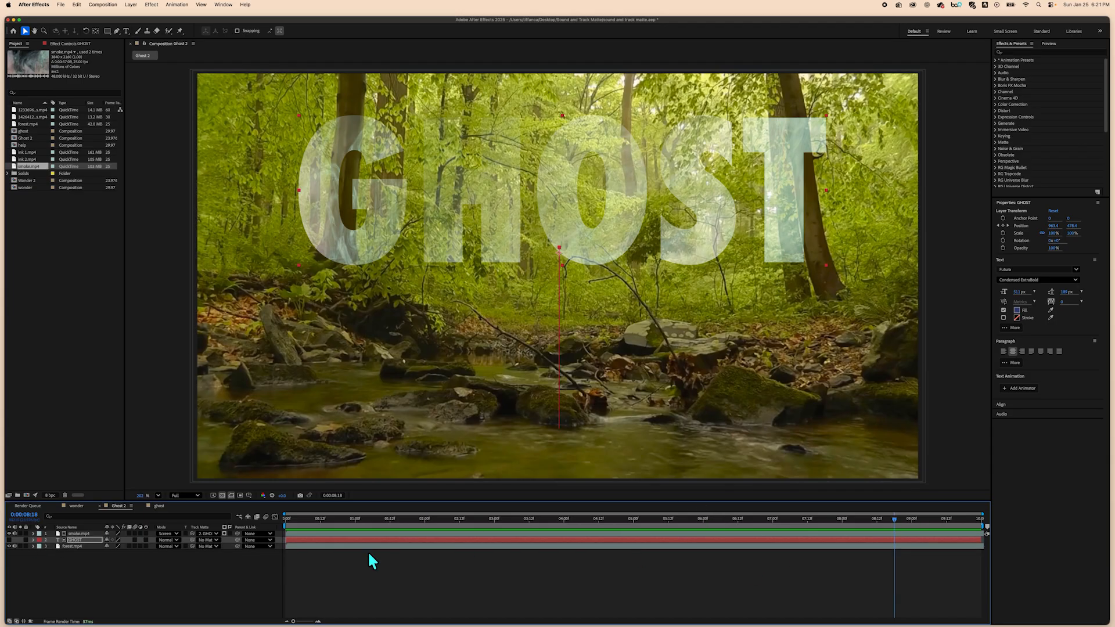
click(34, 539)
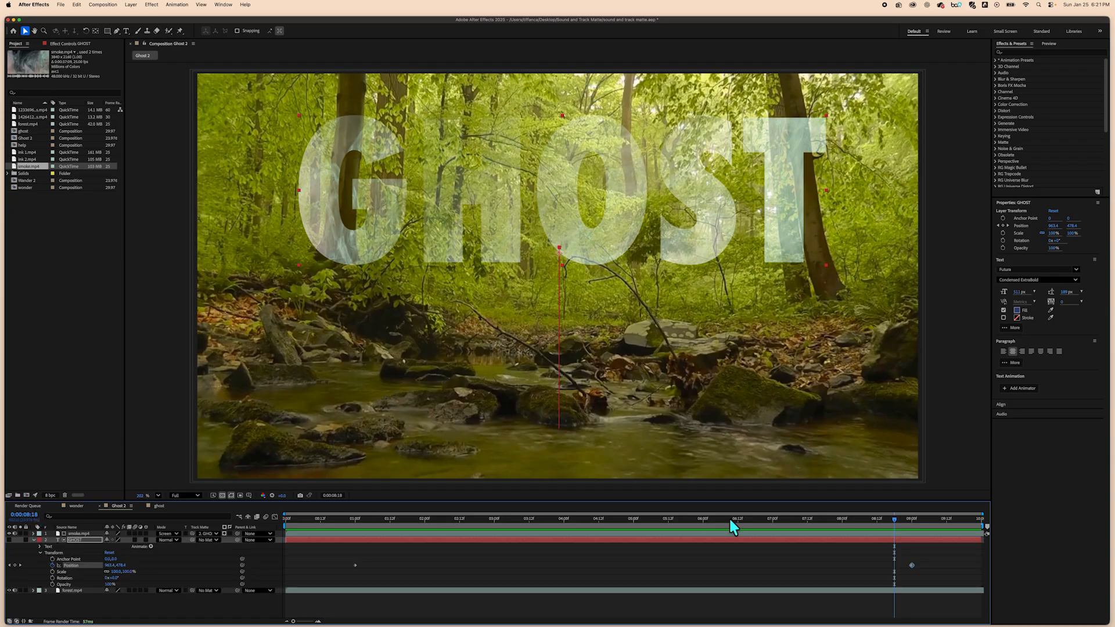
- Set the current time to 7:00 and display the Effects & Presets list at a wider size
drag(844, 521, 772, 483)
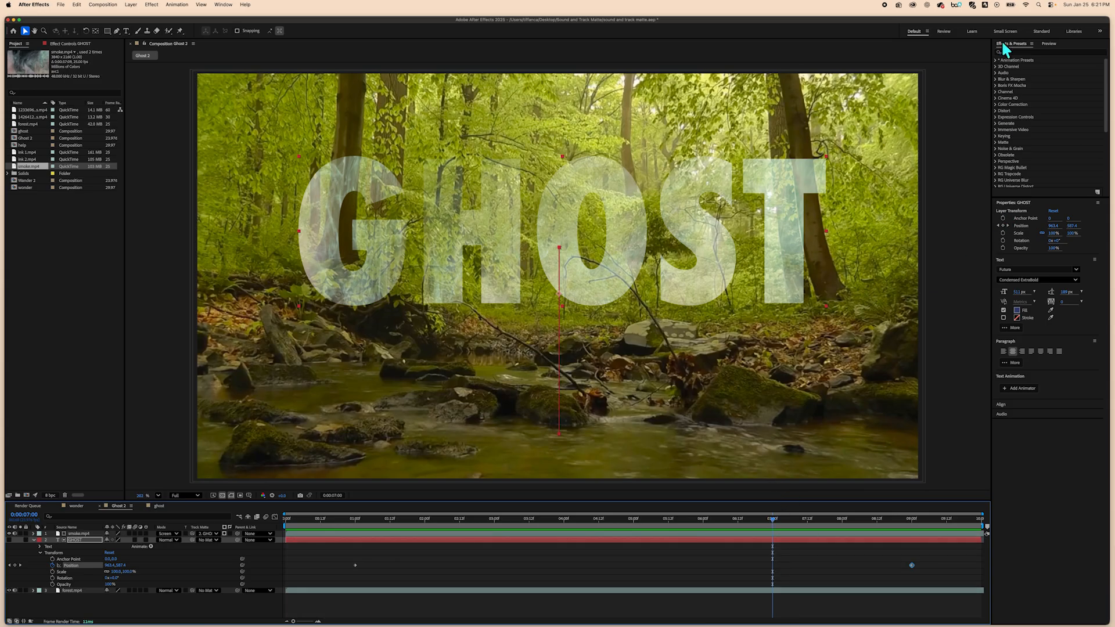
click(1018, 51)
click(1012, 46)
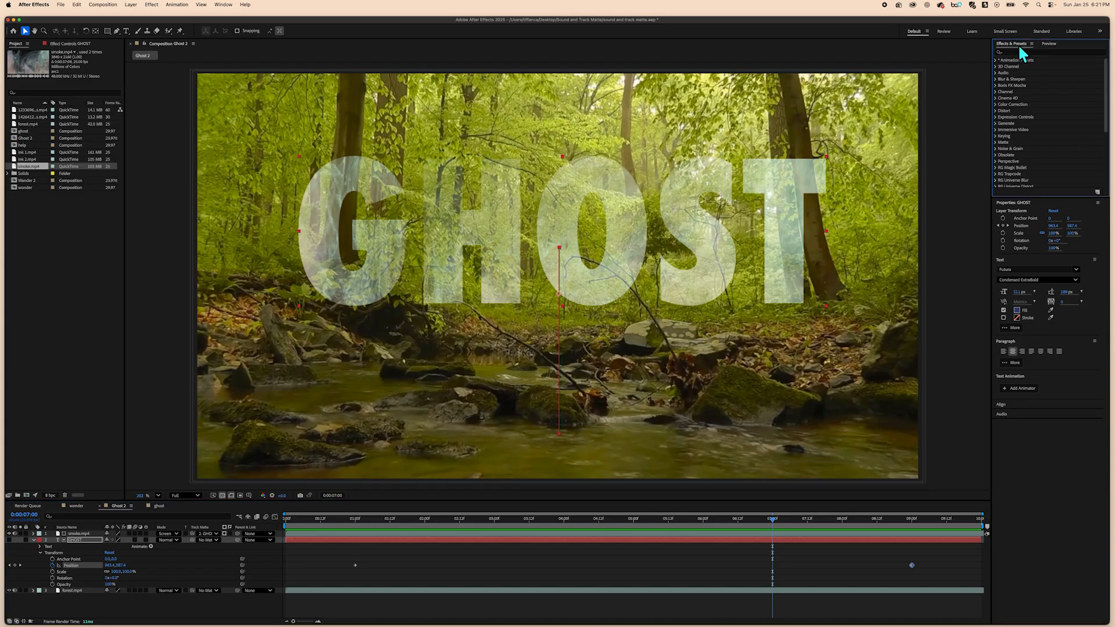
click(231, 8)
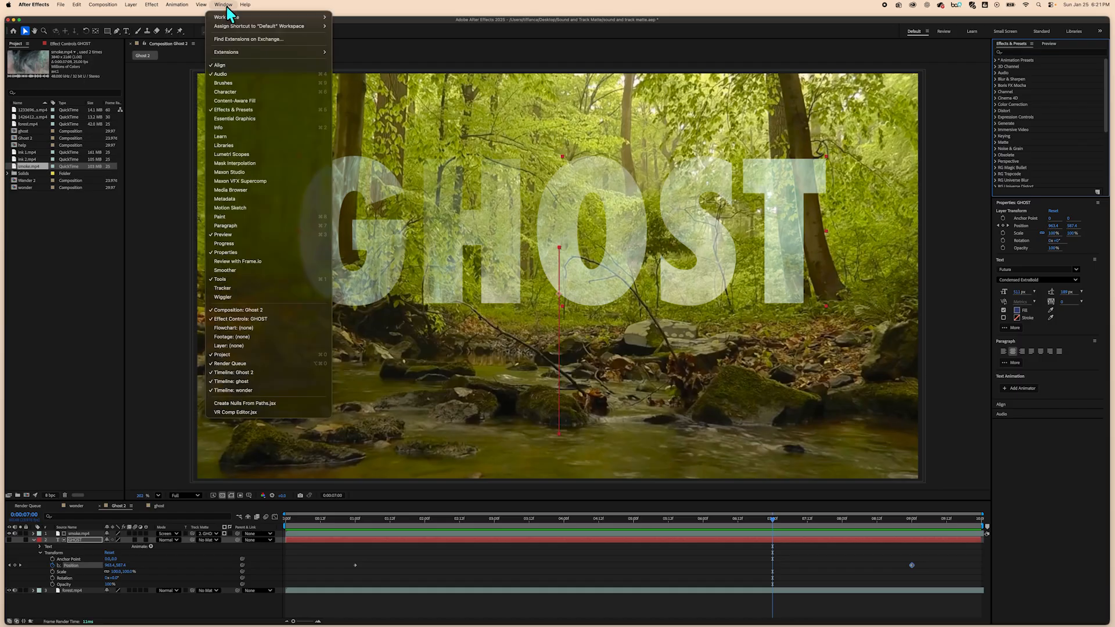
click(240, 110)
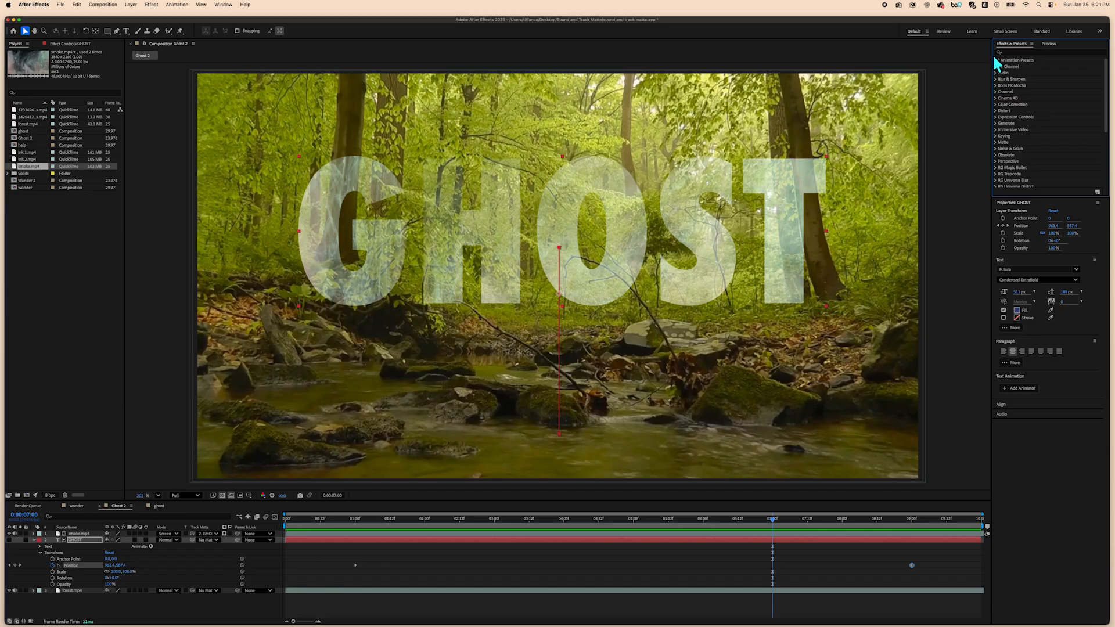
drag(989, 301, 886, 308)
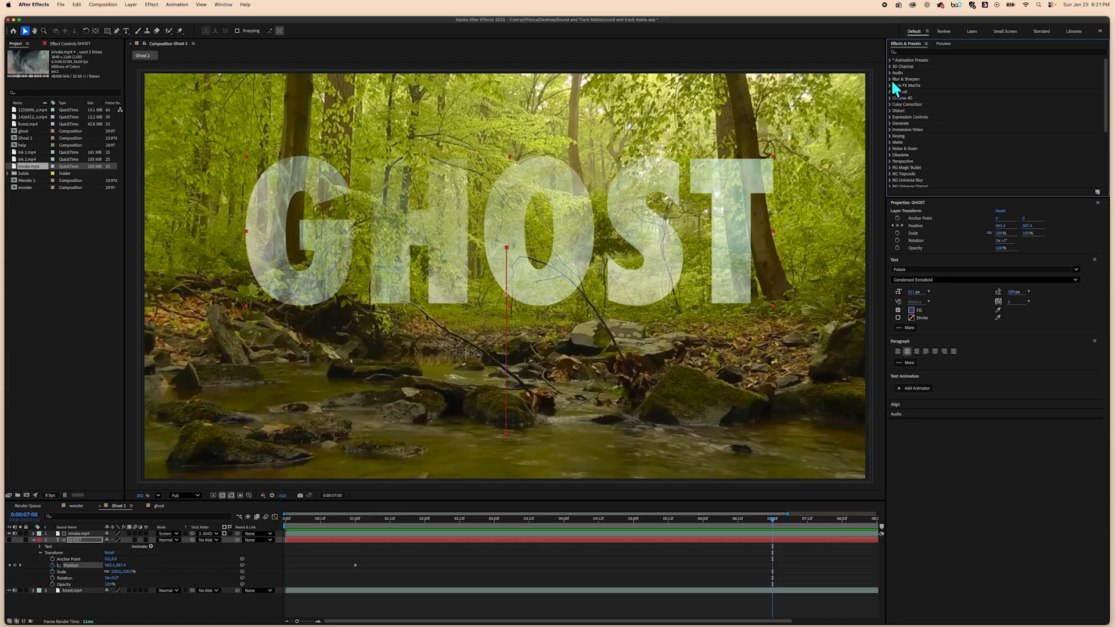
- Search the effects for "scat" and apply CC Scatterize to the GHOST text layer
click(910, 52)
click(910, 52)
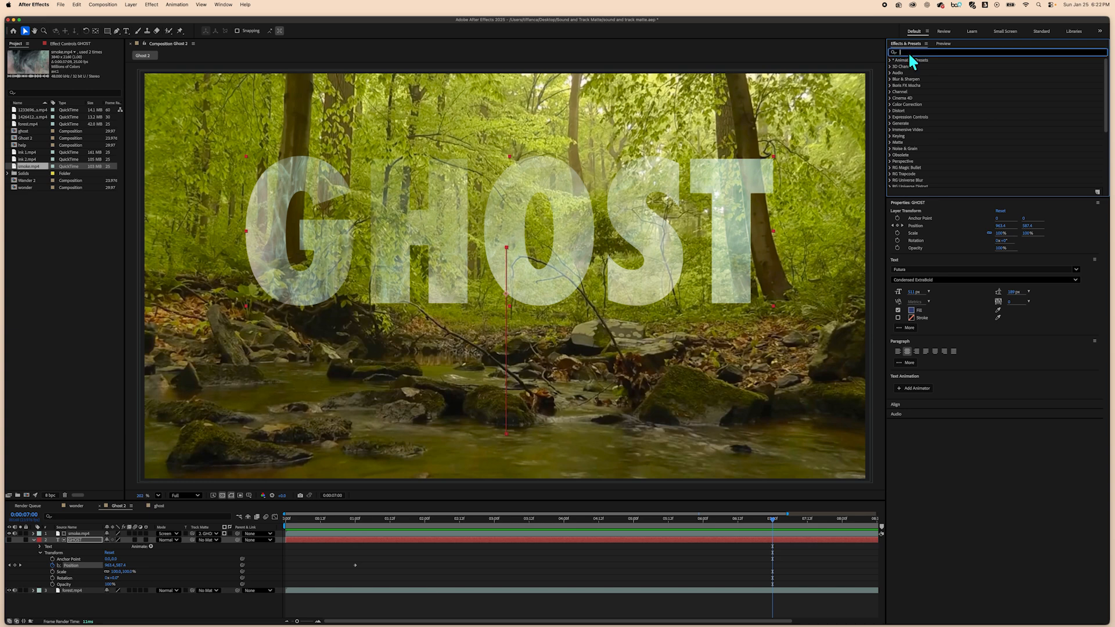
text(scat)
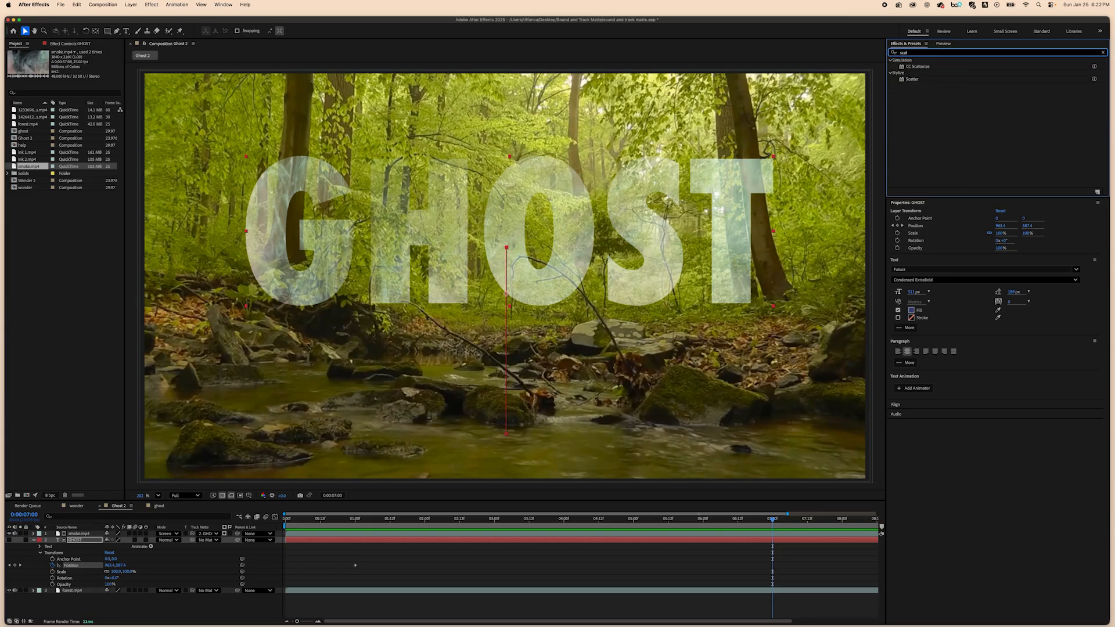
click(918, 66)
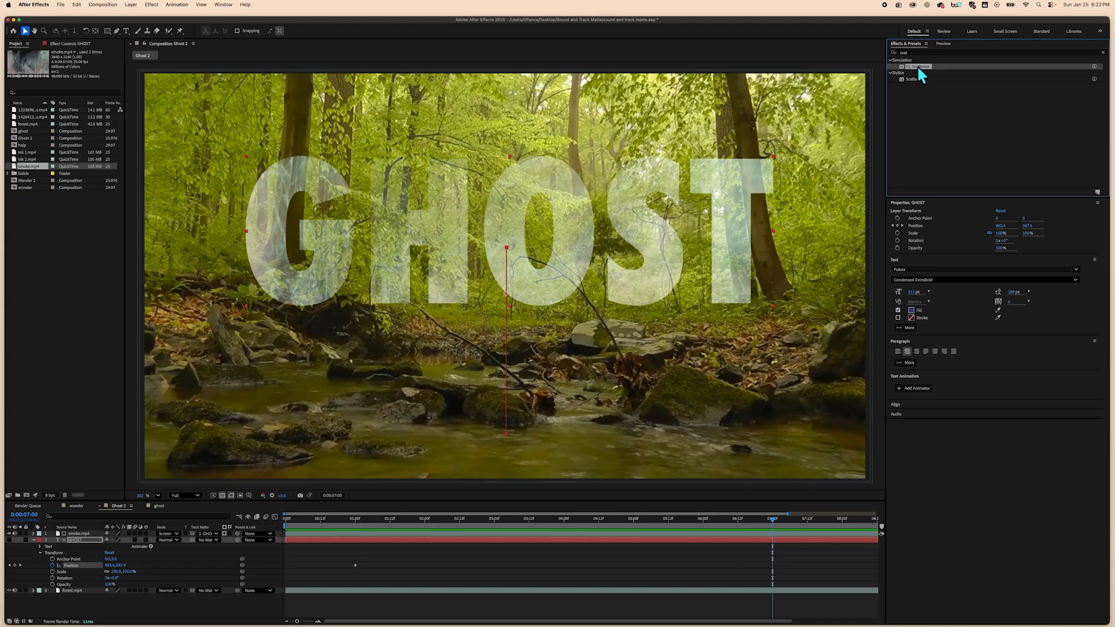
click(89, 538)
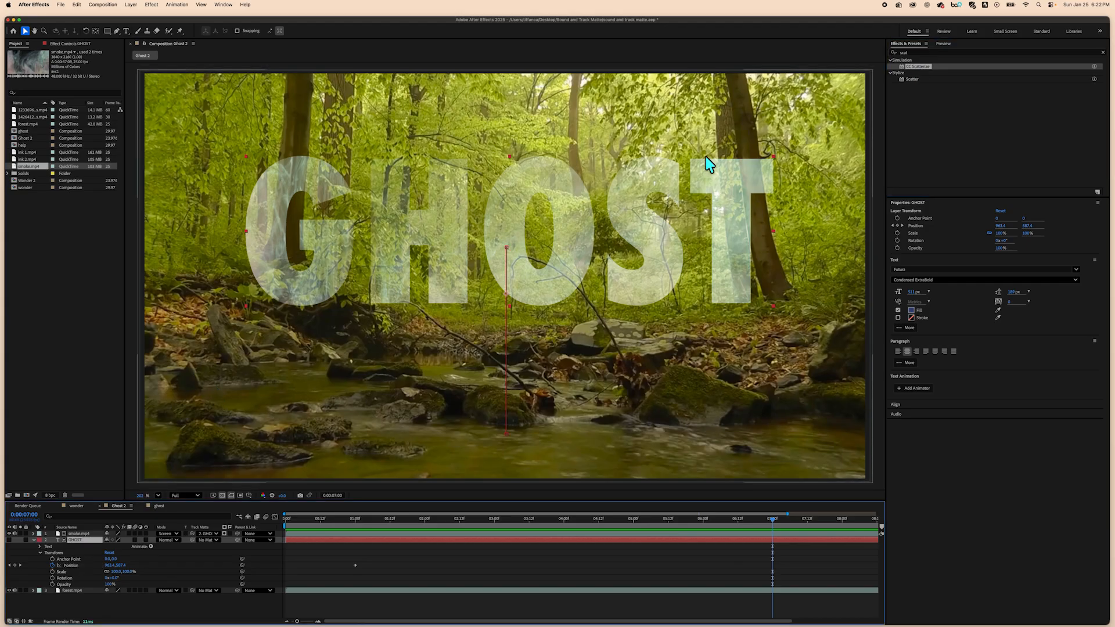
double_click(916, 66)
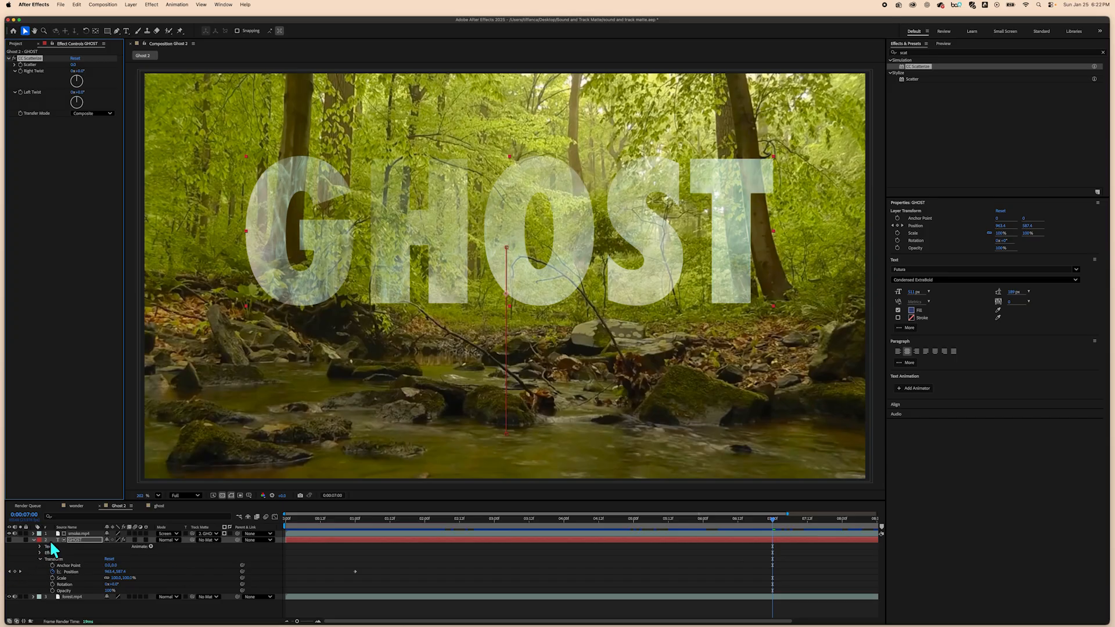
- Reveal the GHOST layer's CC Scatterize properties and set a Scatter keyframe of 0 at 7:00
click(92, 539)
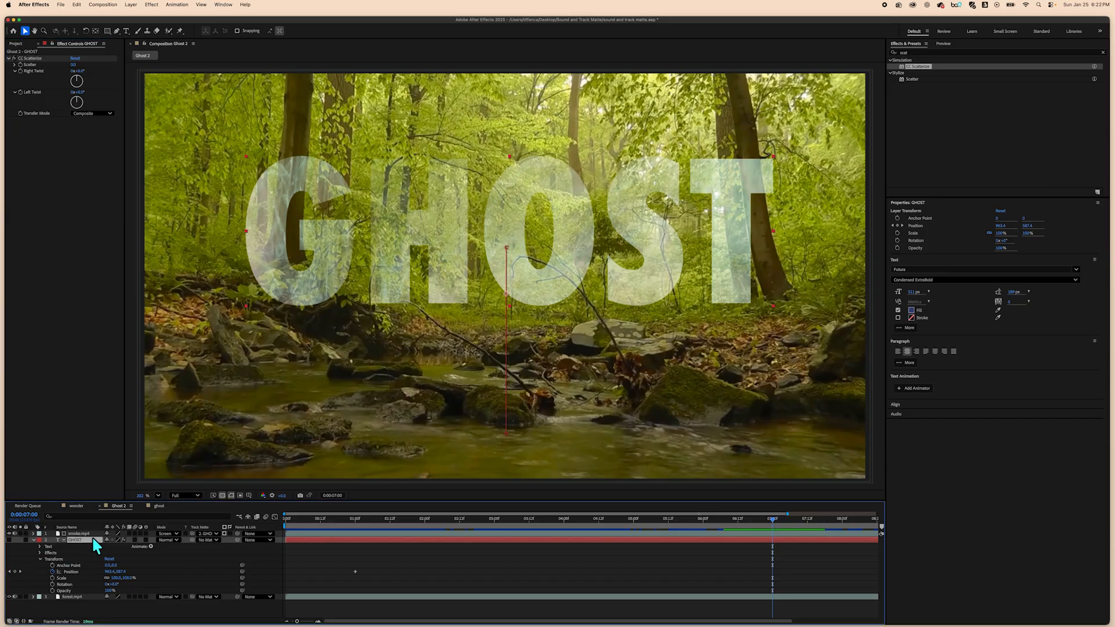
click(38, 552)
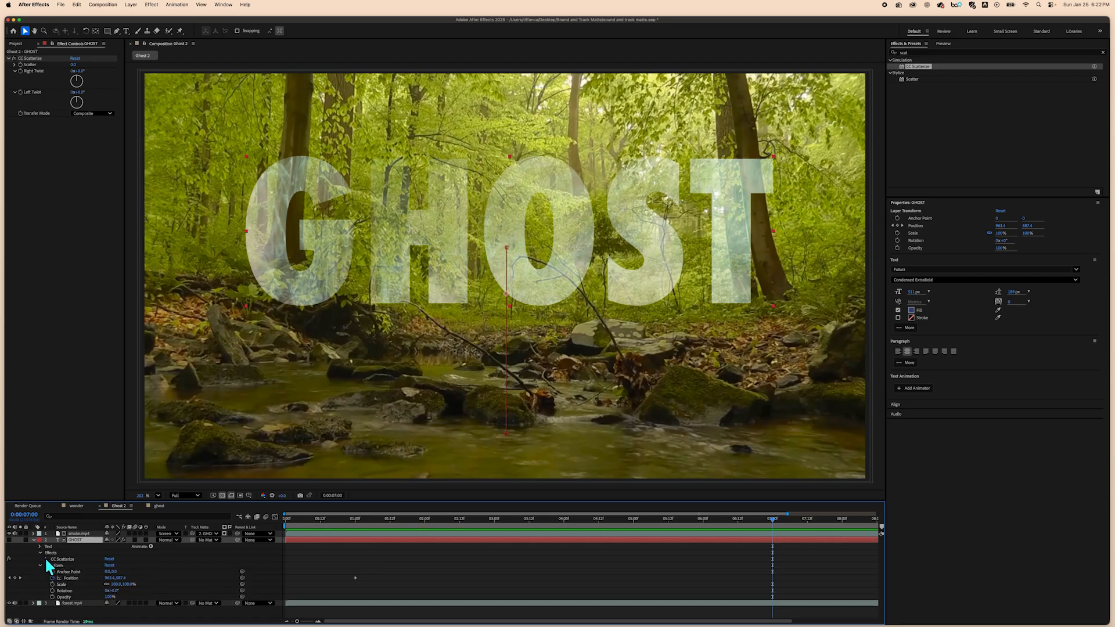
click(46, 559)
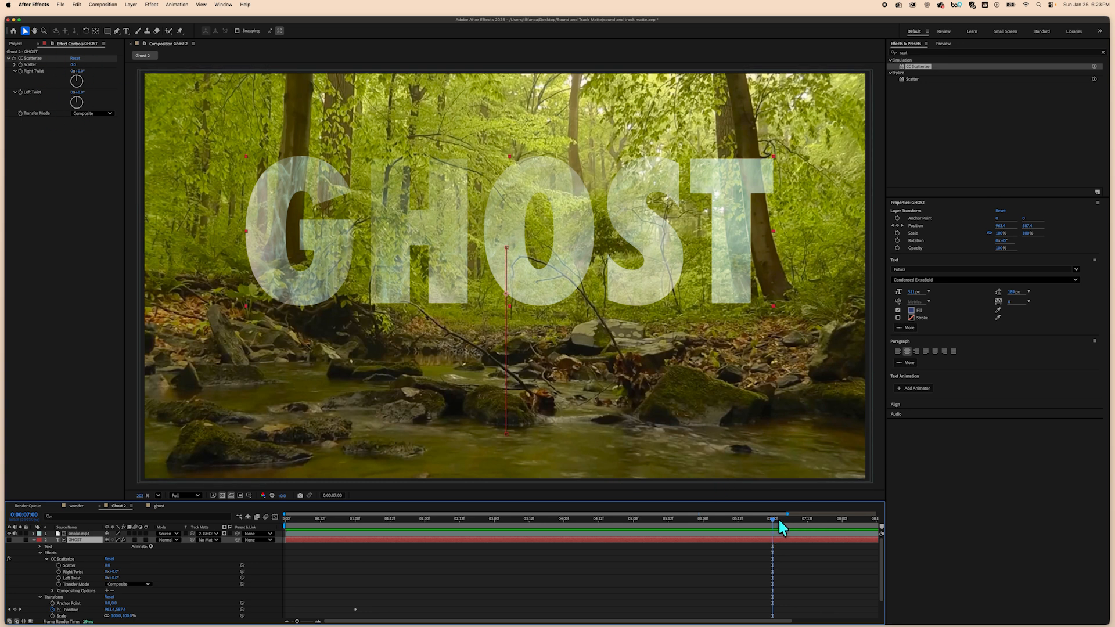
click(20, 64)
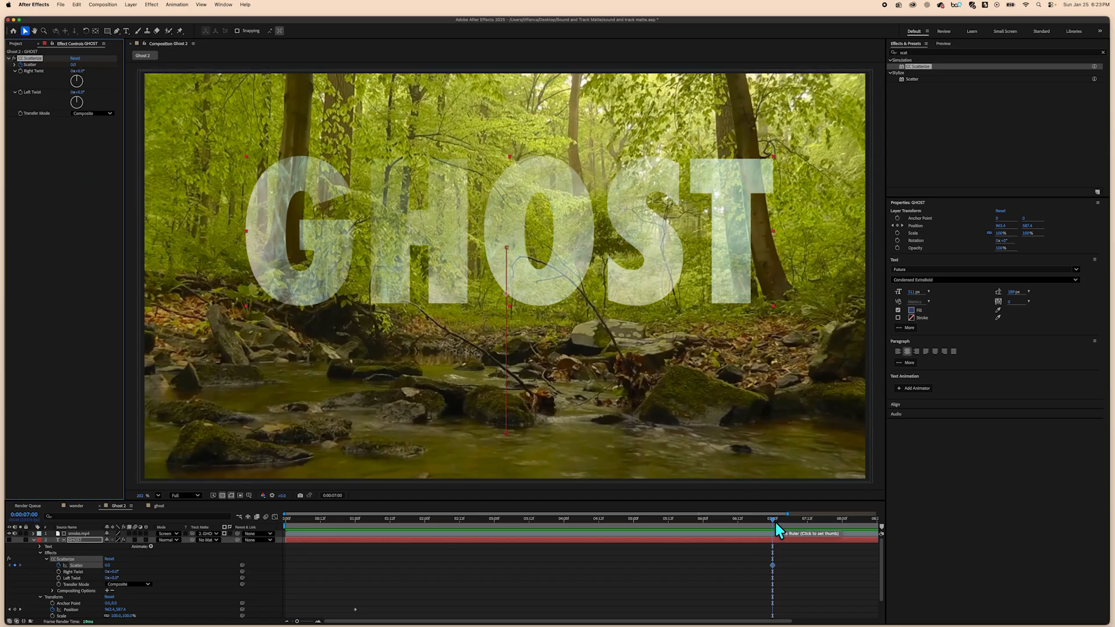
- At 9:00, raise Scatter far enough to disperse the GHOST text completely, and scrub back to 2:03 to review with the whole timeline in view
scroll(829, 558, right, 5)
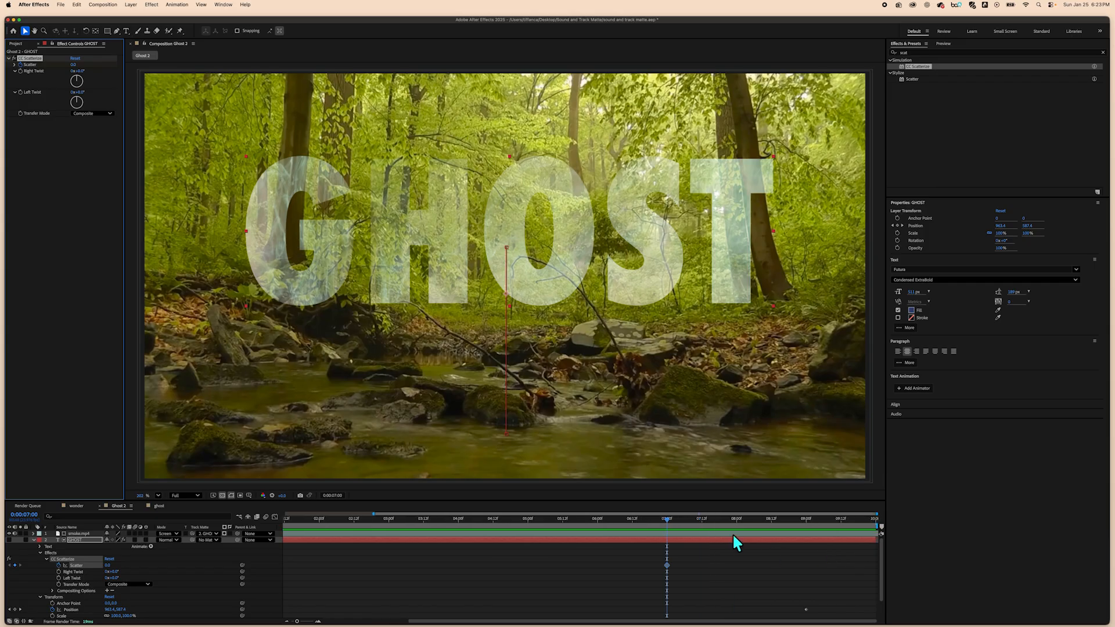
drag(666, 517, 805, 514)
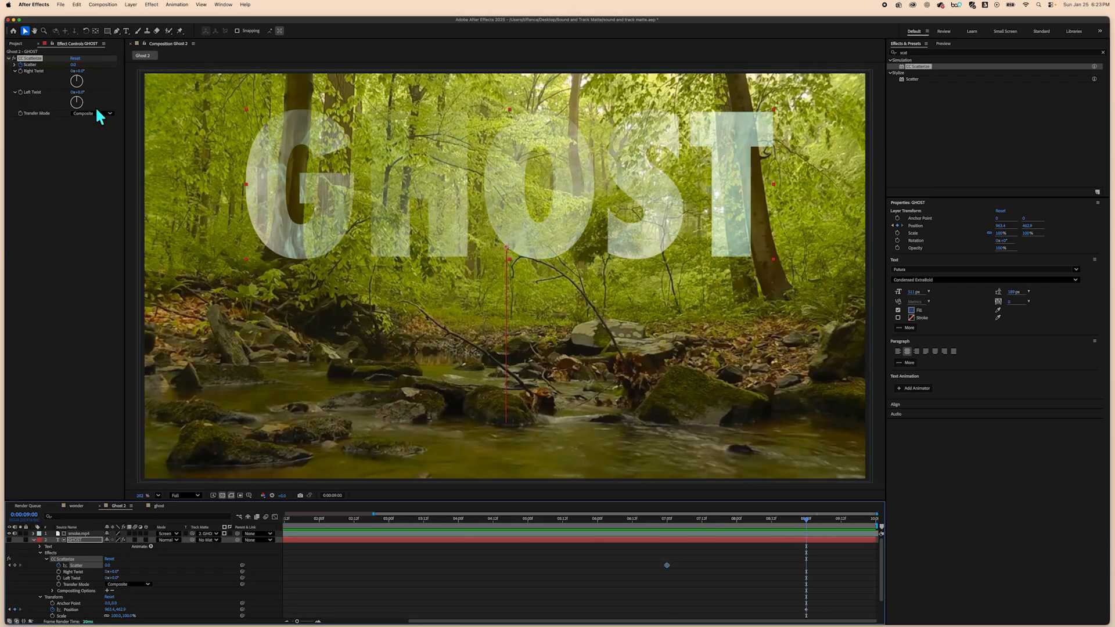
drag(71, 64, 124, 61)
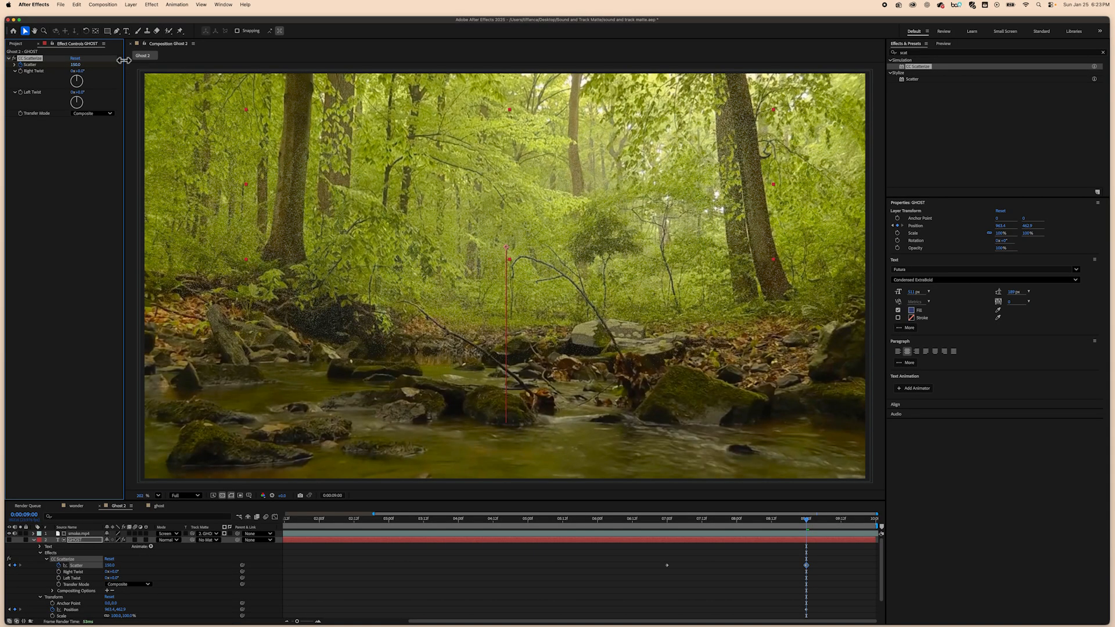
drag(806, 517, 326, 525)
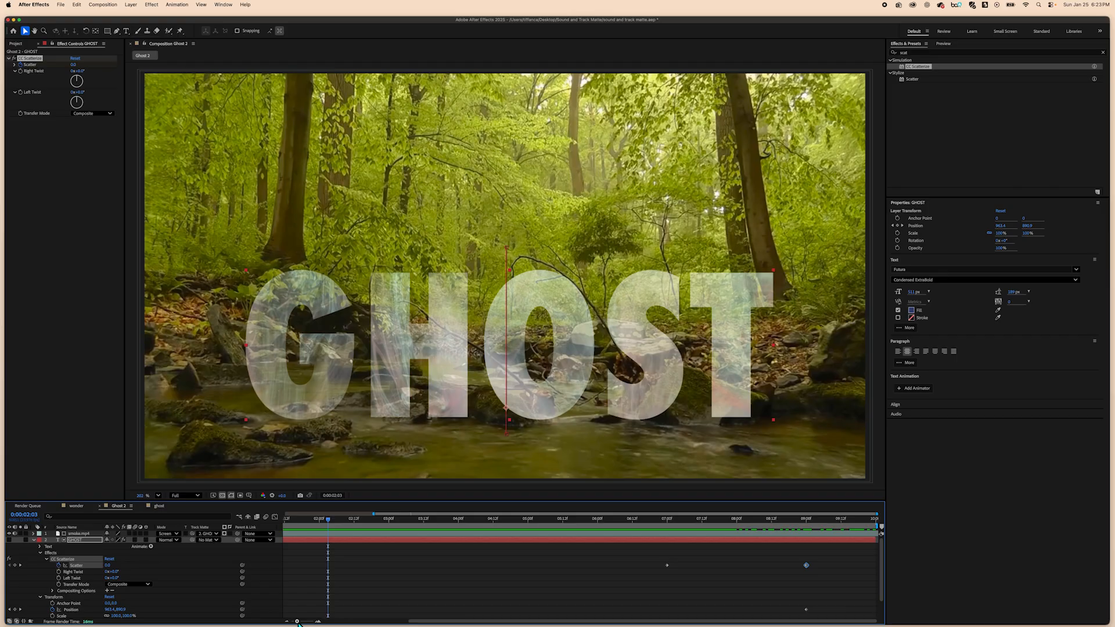
drag(297, 621, 289, 621)
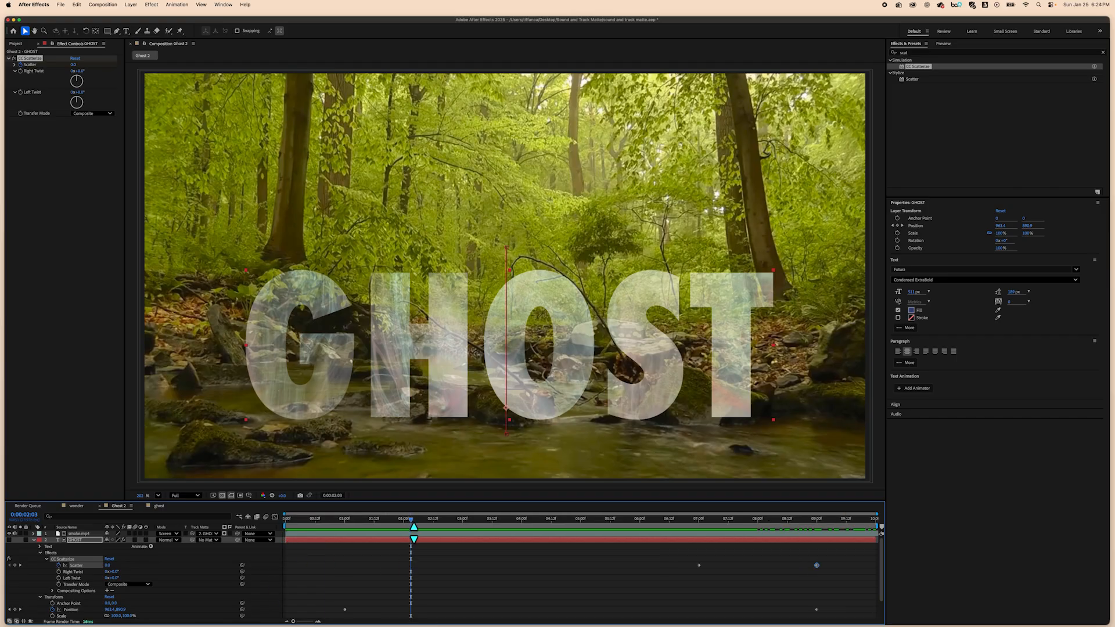
- Play the Ghost 2 composition from the start to review the rising text animation
drag(411, 520, 212, 541)
key(space)
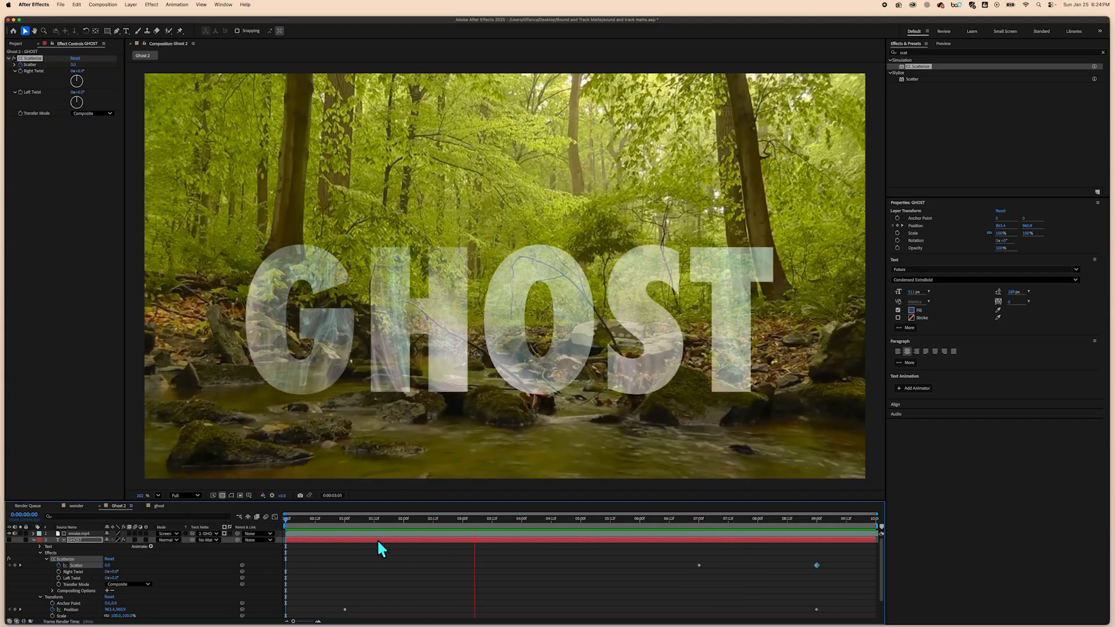
key(space)
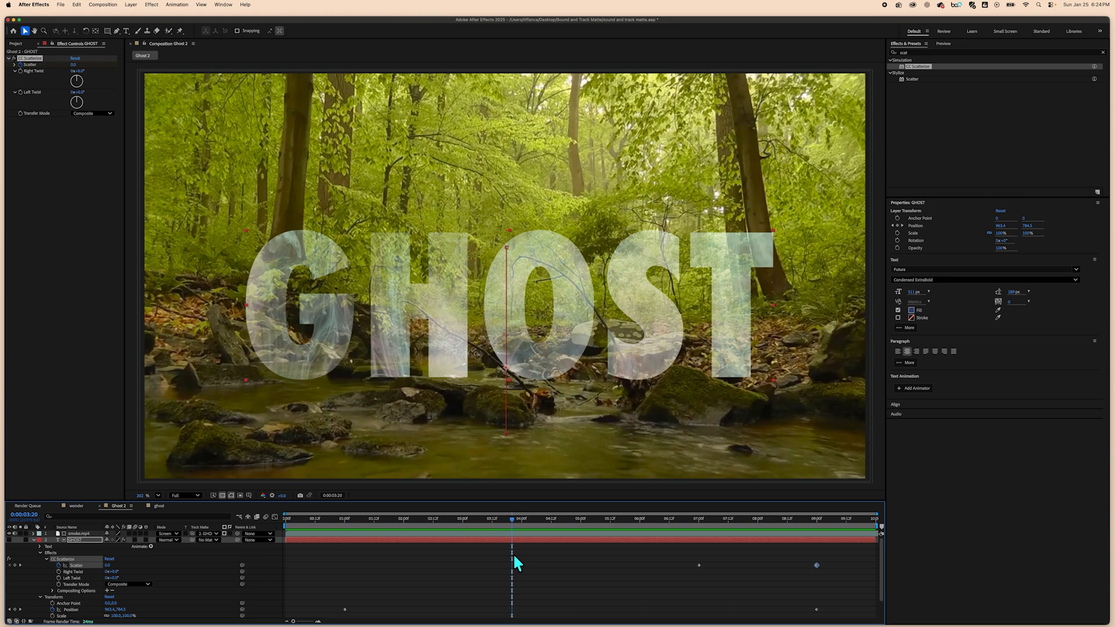
- Add the Ghost 2 composition to the render queue and accept H.264 as its output module format
click(61, 5)
click(103, 5)
mouse_move(112, 101)
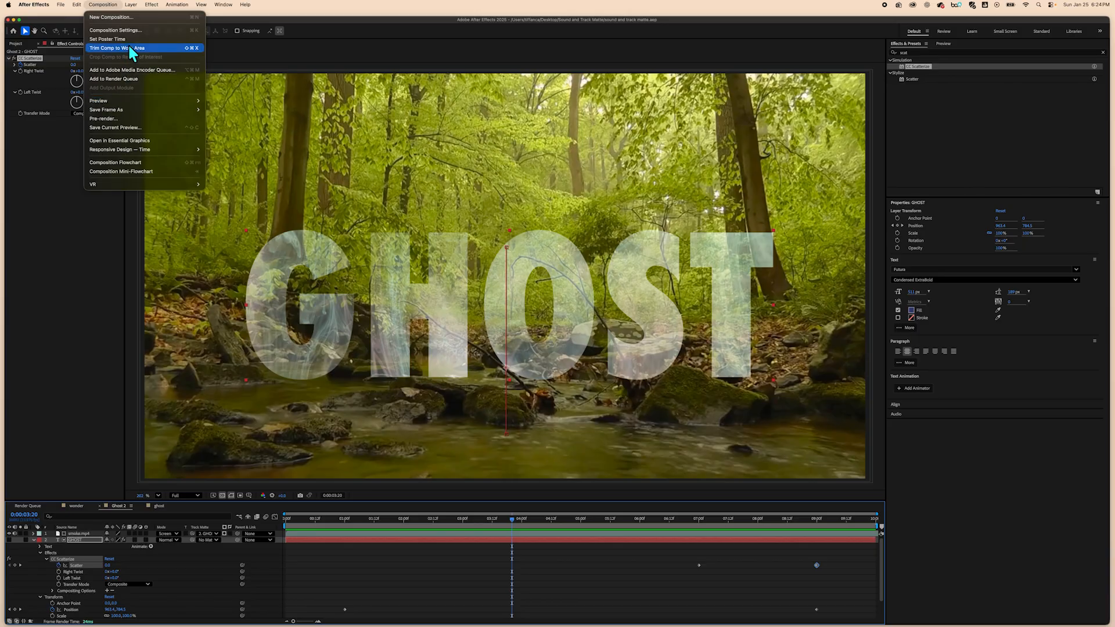
click(129, 81)
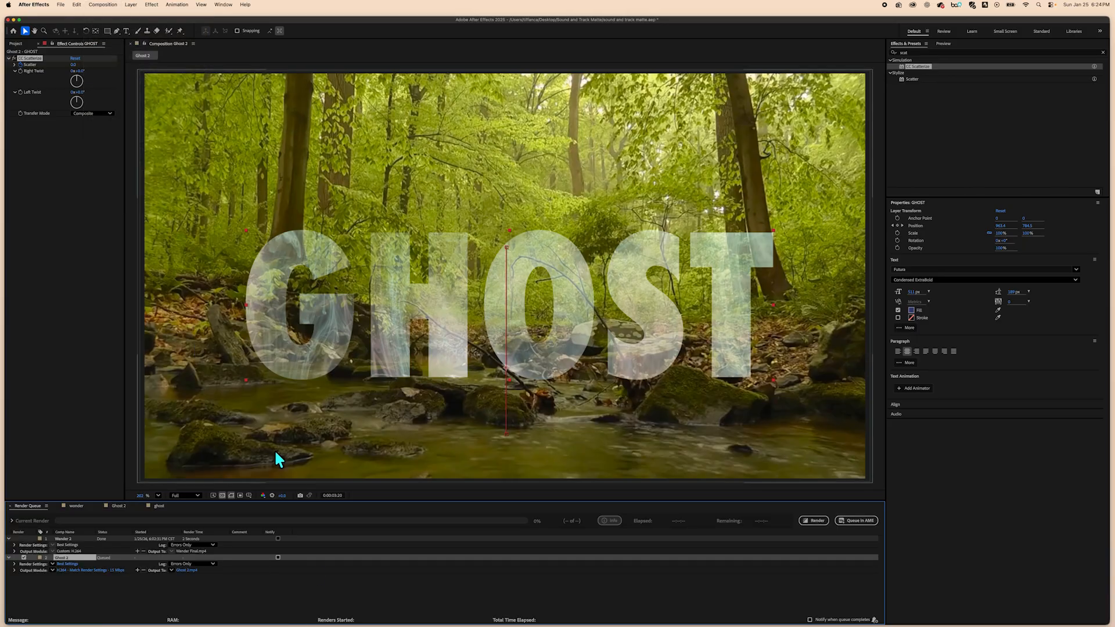
click(98, 571)
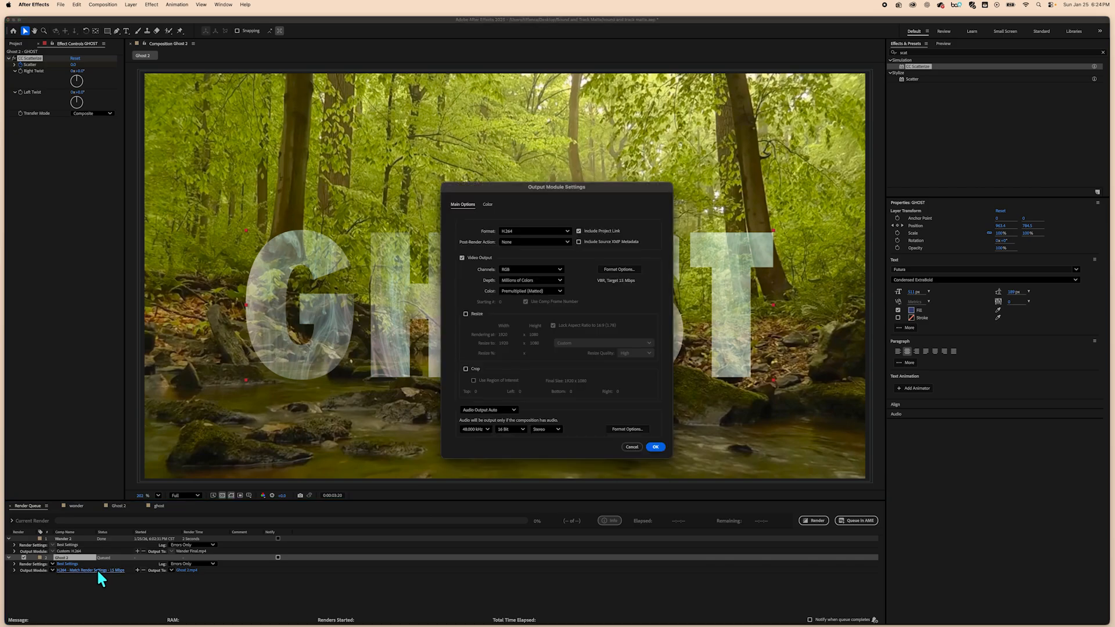
click(653, 446)
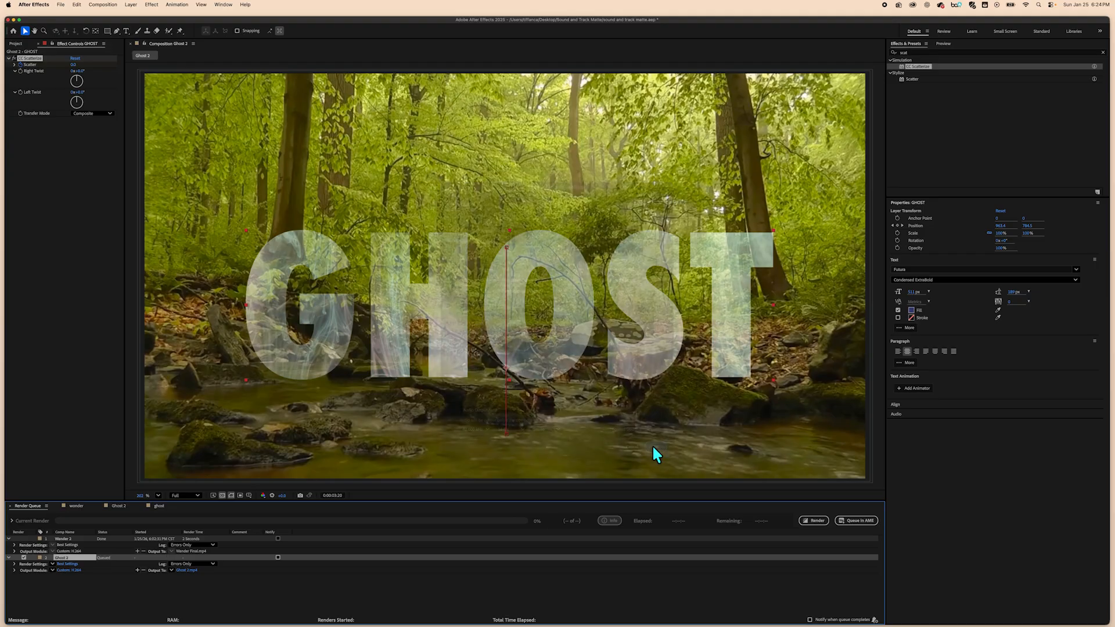
- Set the output file to Ghost 2.mp4 in the Sound and Track Matte folder and render it
click(187, 570)
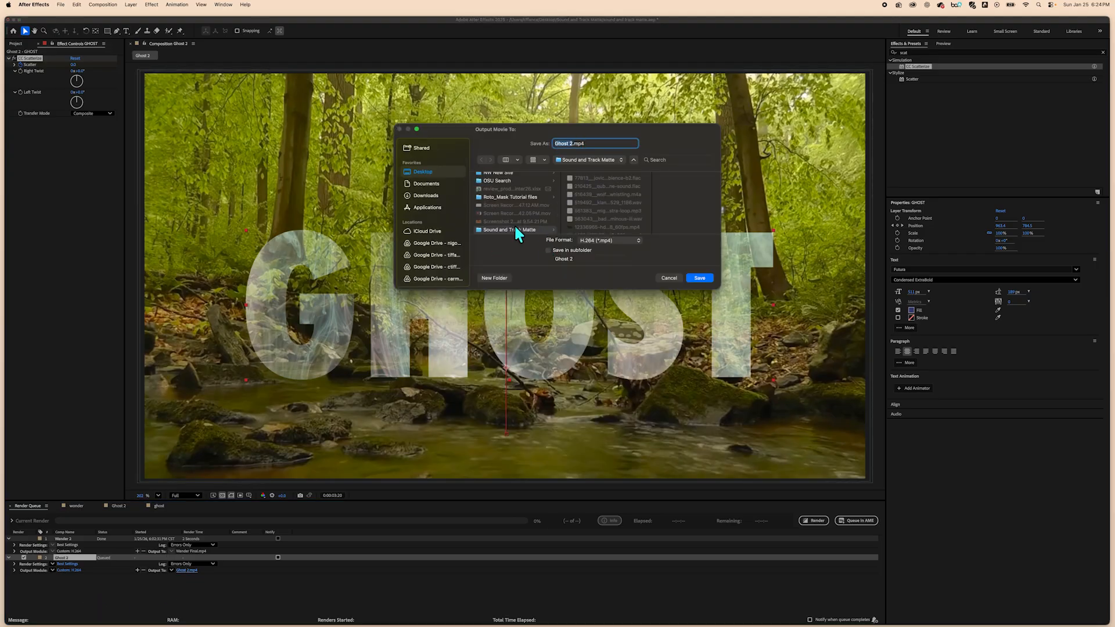
click(703, 277)
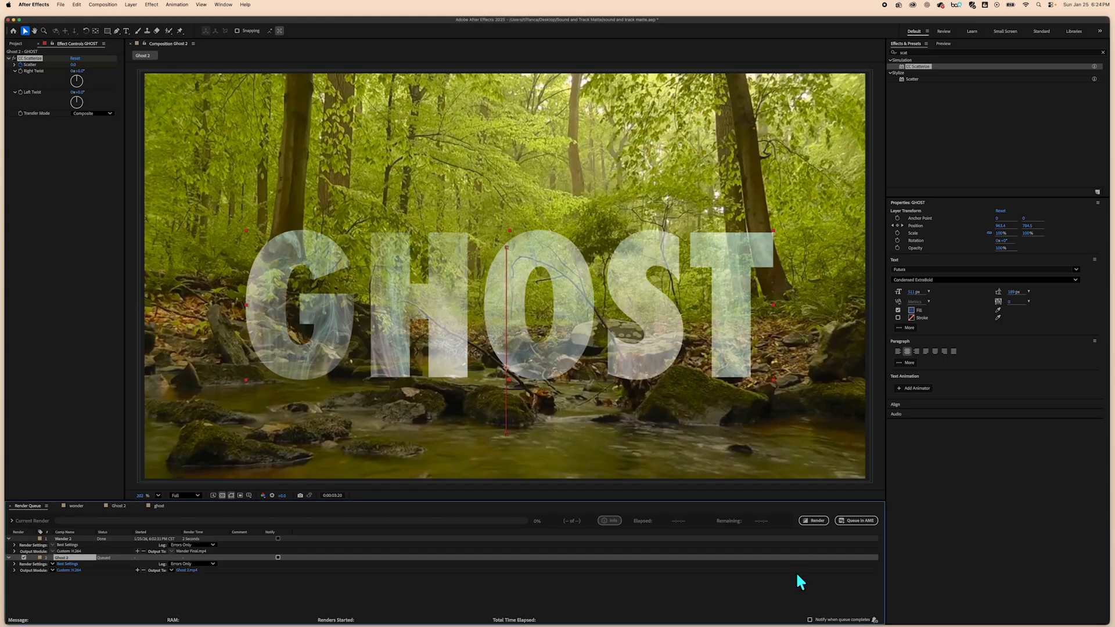
click(821, 521)
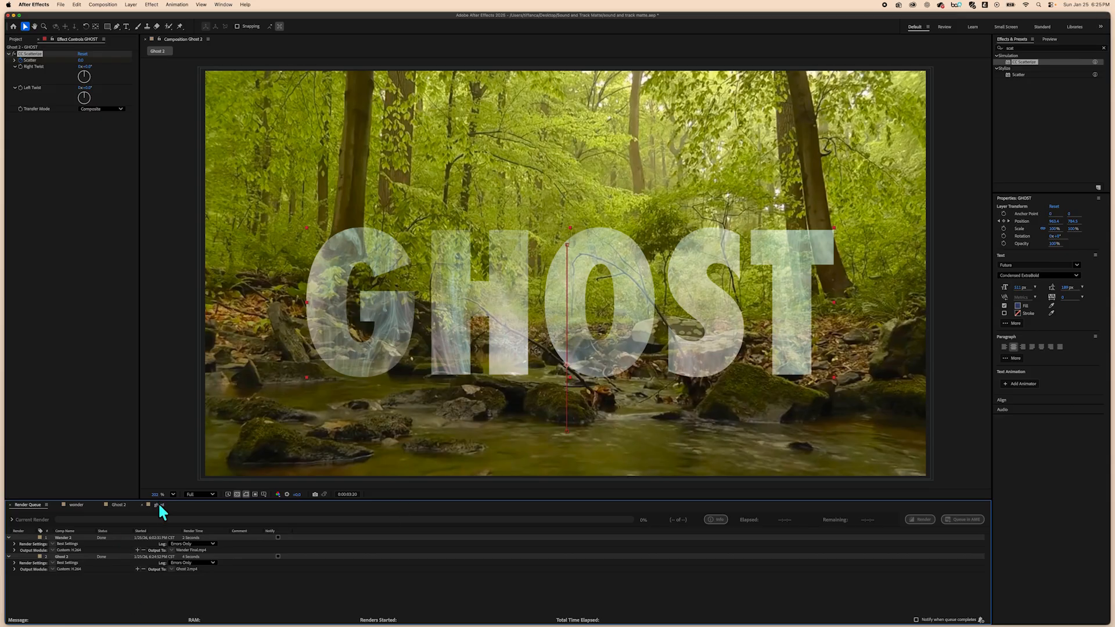
- Look through the open compositions and close the ghost, Ghost 2 and wander timelines
click(79, 504)
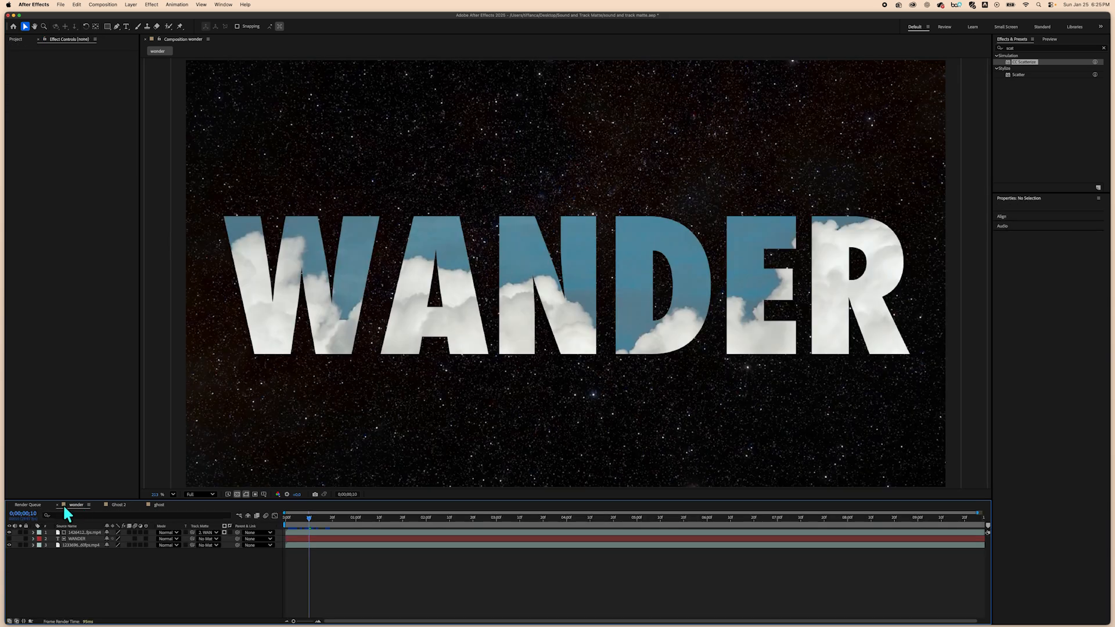
click(122, 504)
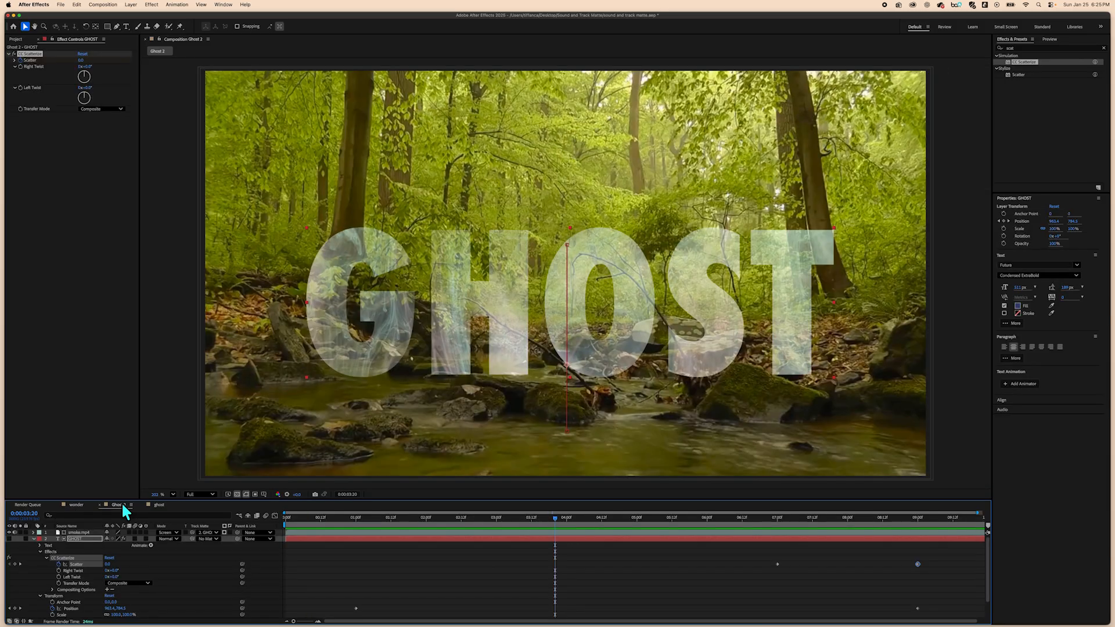
click(156, 505)
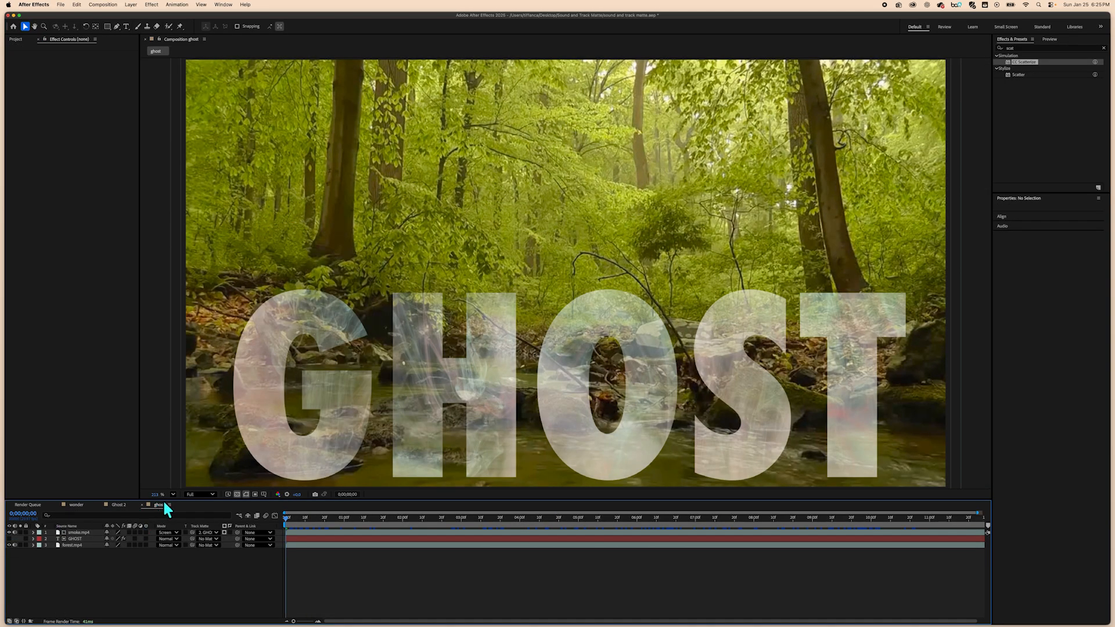
click(121, 505)
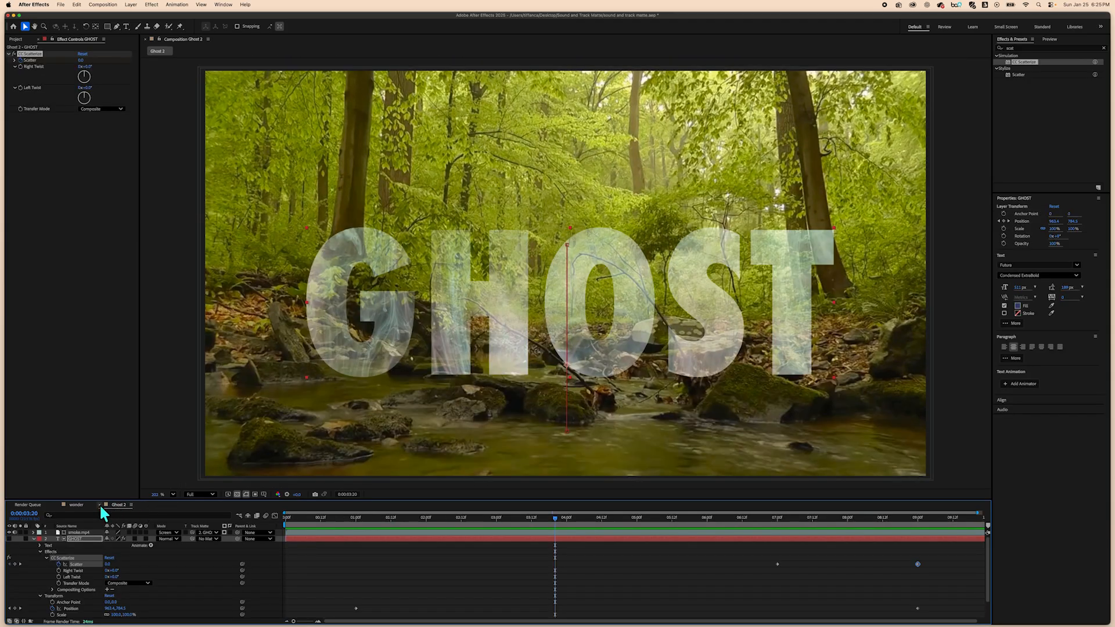
click(99, 504)
click(57, 504)
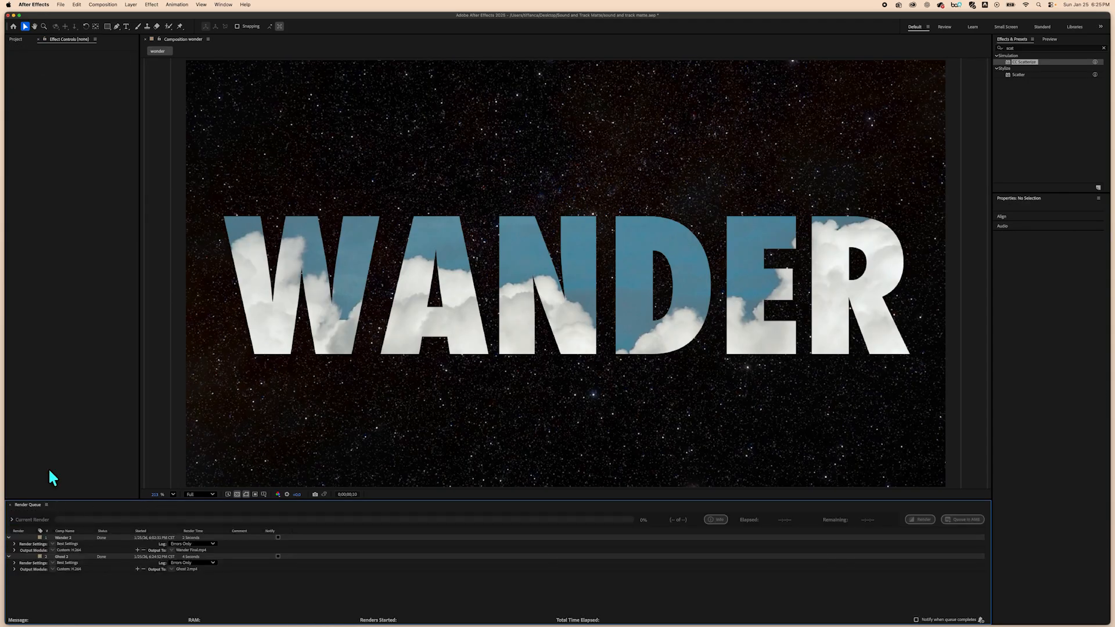
- Open the help composition from the project and scrub to 3:04 to examine its ink-filled HELP text
click(16, 40)
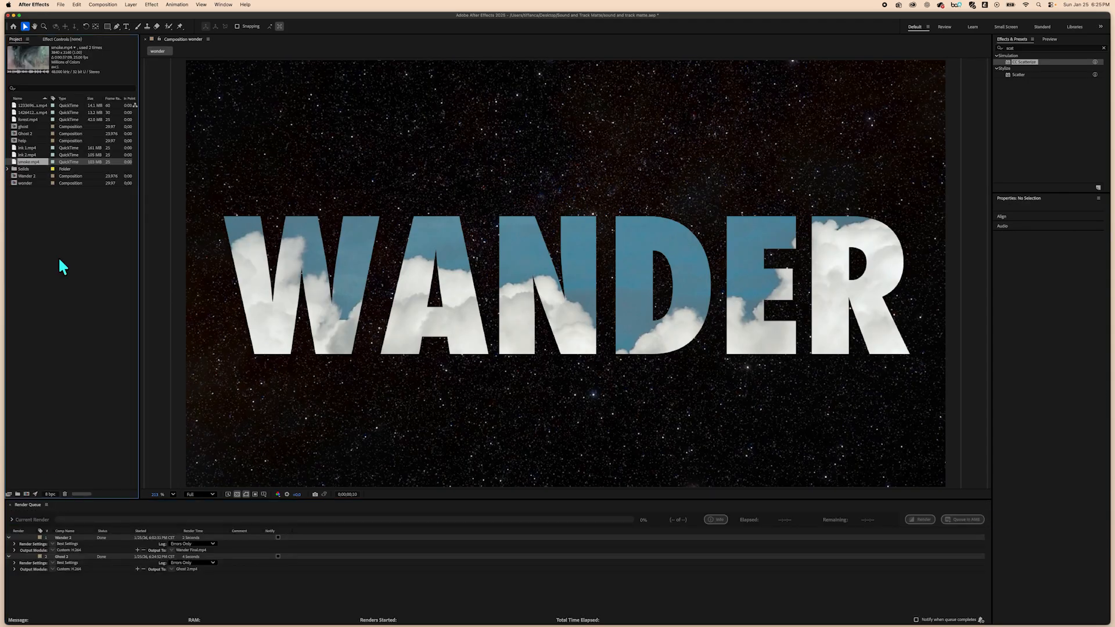
double_click(23, 142)
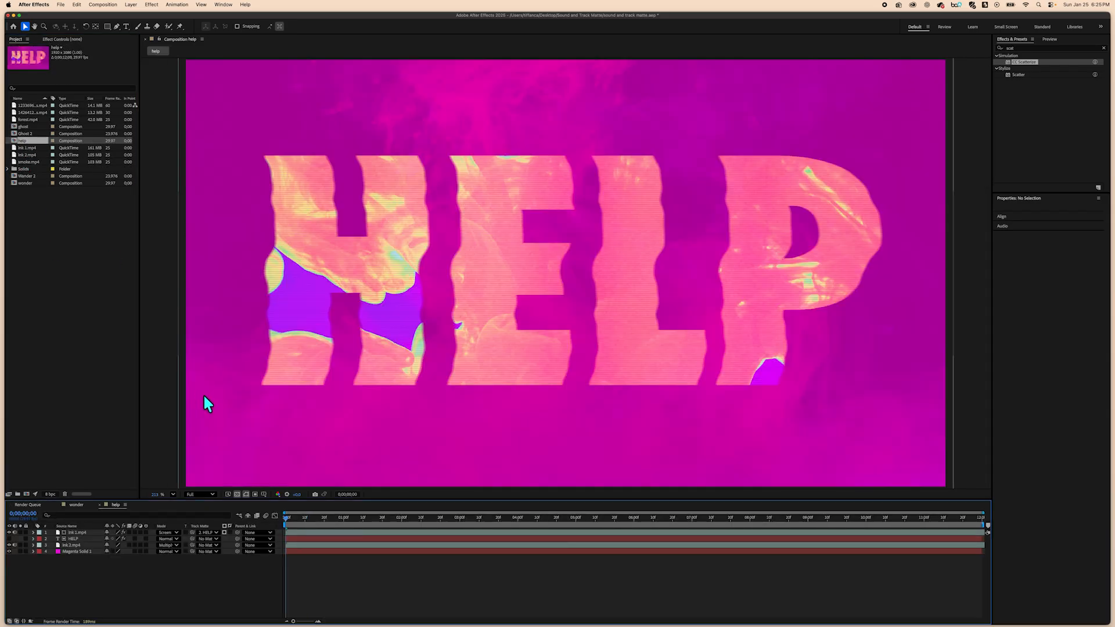
drag(288, 526, 469, 482)
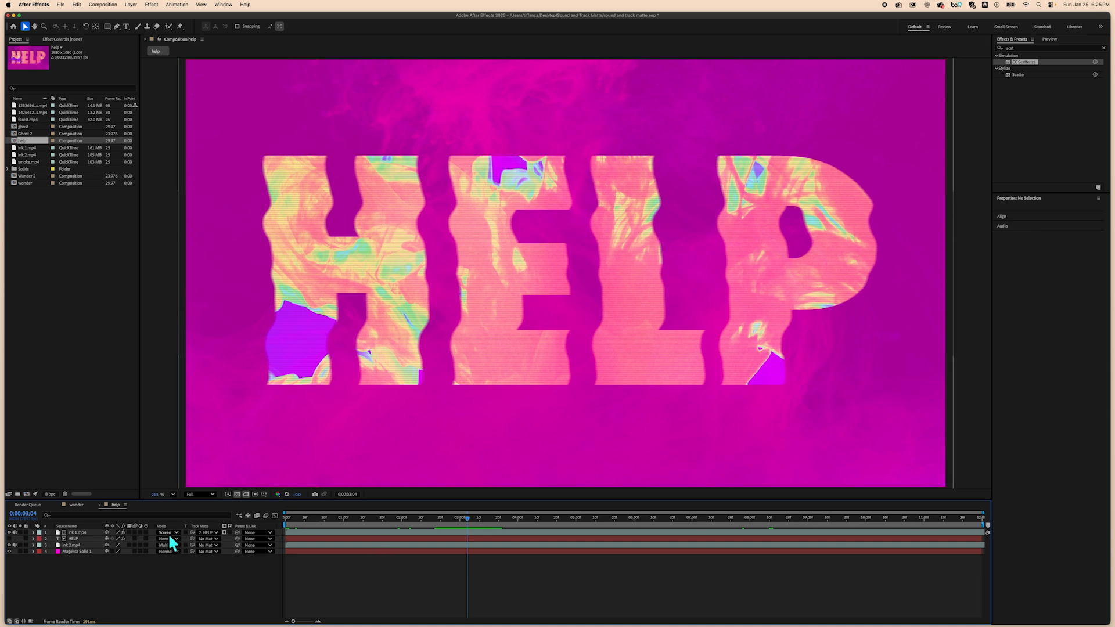
- Close the wander timeline beside help and create a new composition named Help 2
click(72, 505)
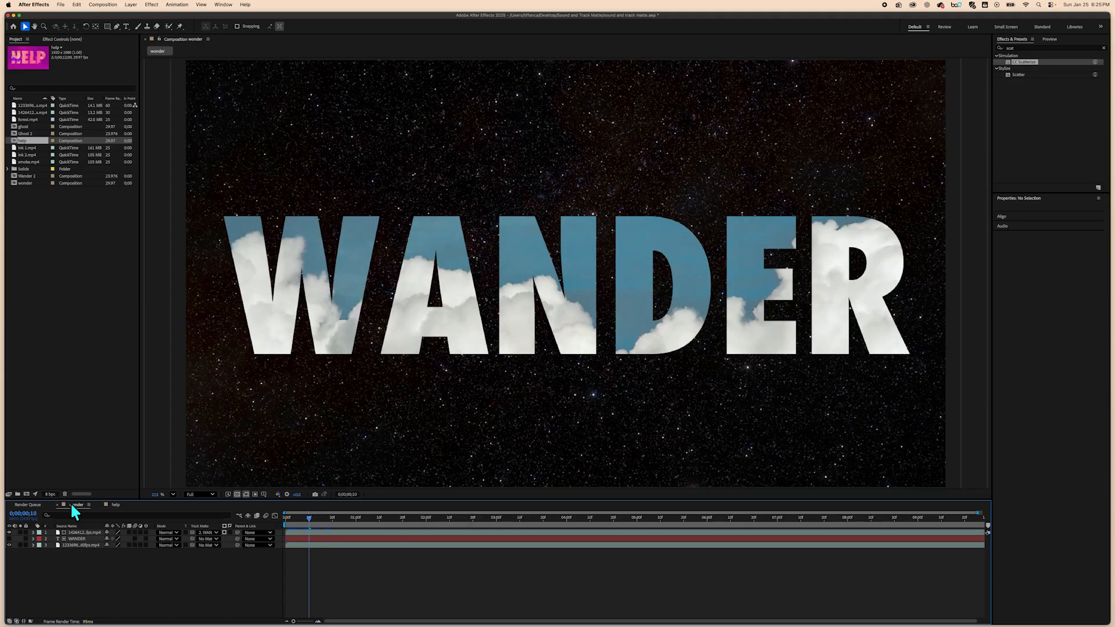
click(114, 505)
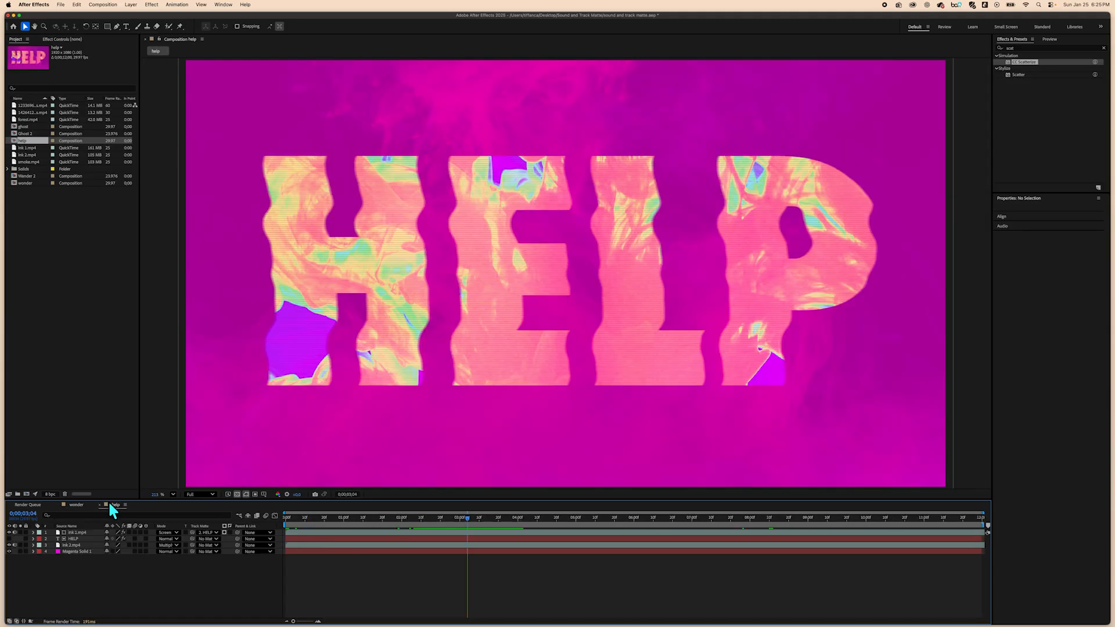
click(57, 504)
click(97, 6)
click(102, 17)
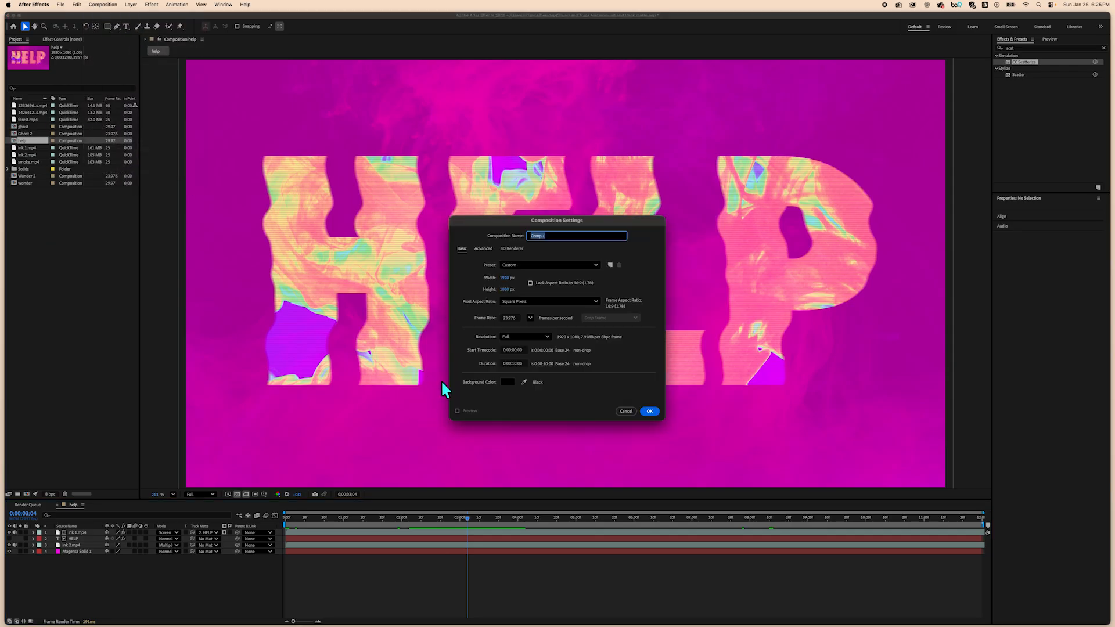
text(help 2)
click(651, 412)
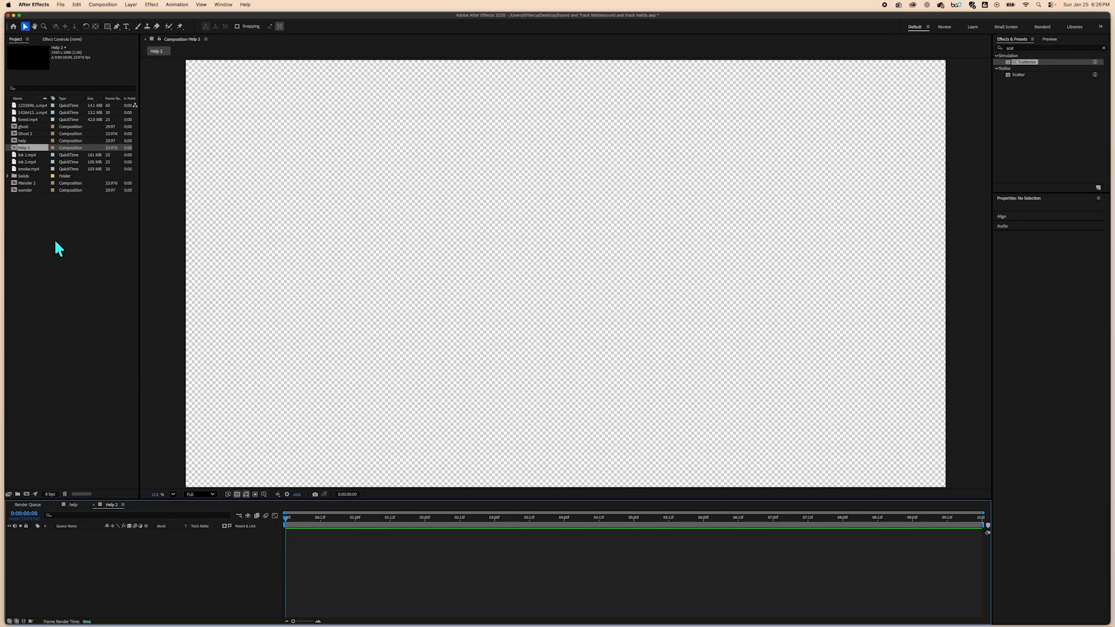
- Add ink 1.mp4 and ink 2.mp4 to the Help 2 timeline, with ink 1.mp4 as the upper layer
click(26, 194)
click(30, 154)
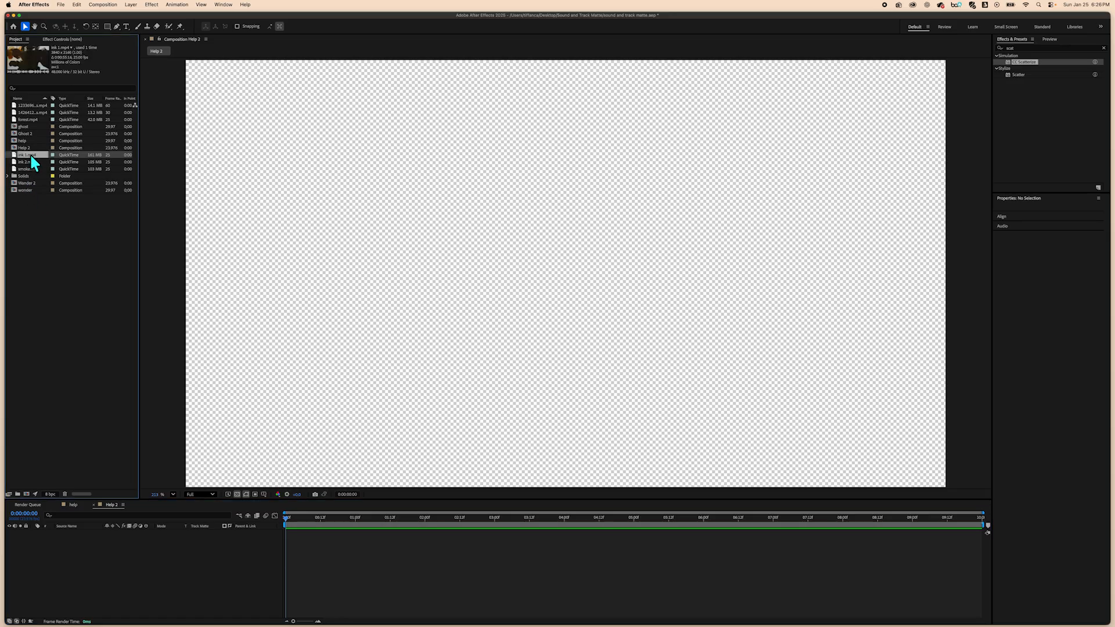
click(29, 162)
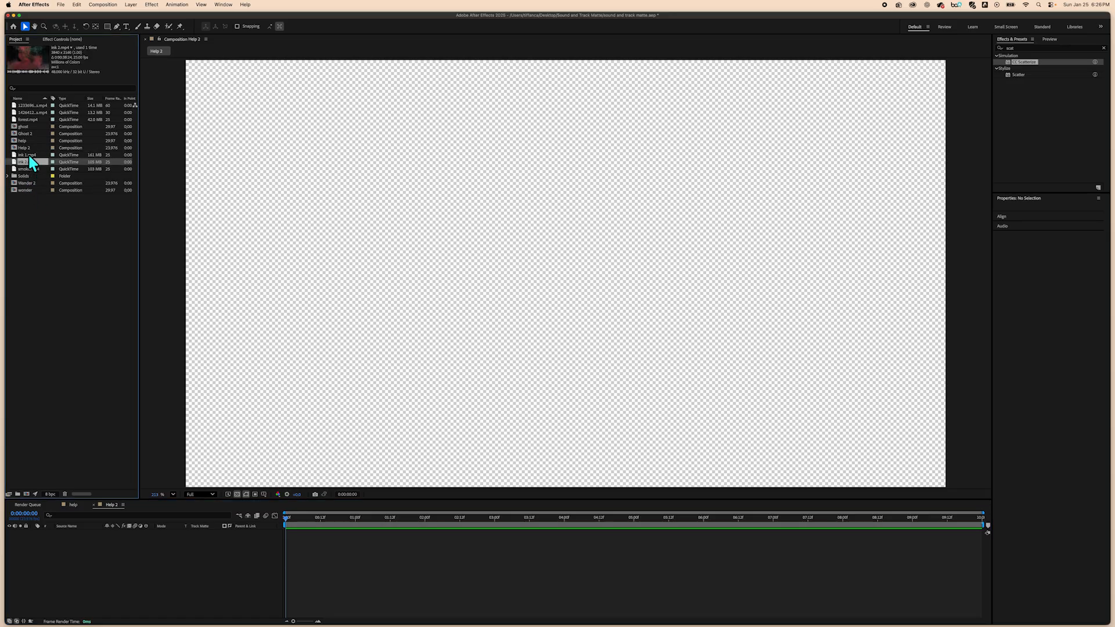
click(28, 154)
shift+click(29, 161)
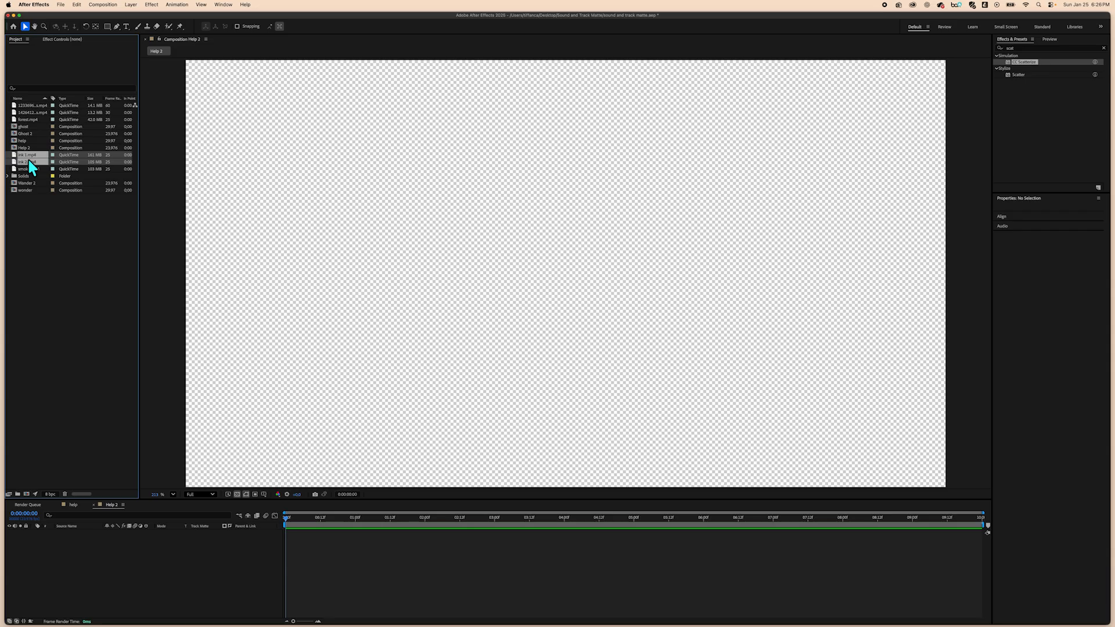
mouse_move(24, 159)
mouse_down()
mouse_move(92, 469)
mouse_move(87, 537)
mouse_up()
click(225, 574)
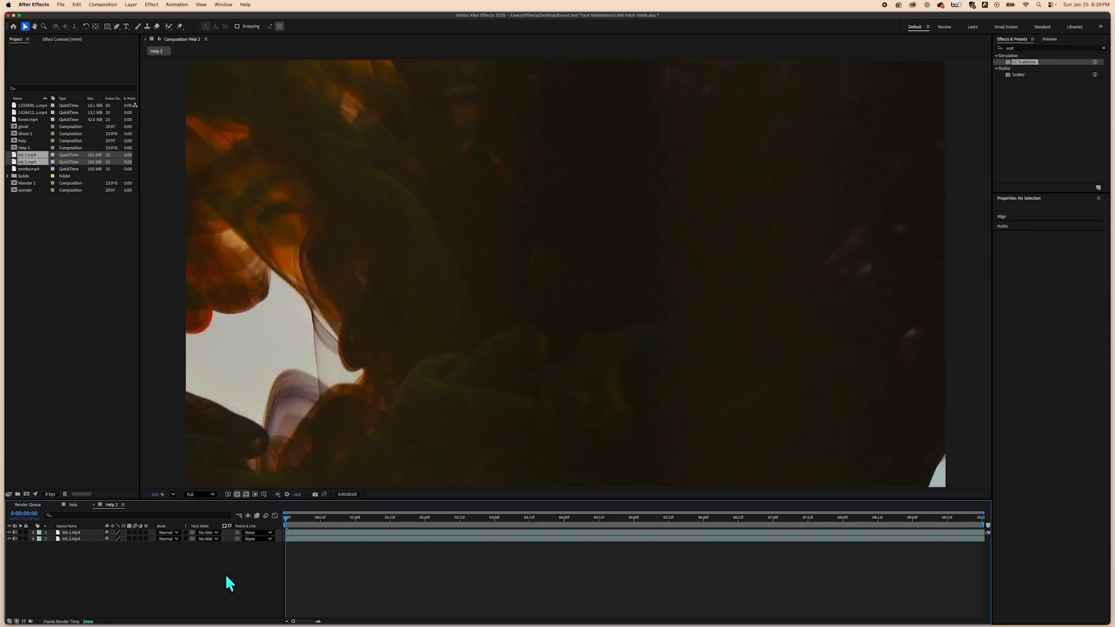
- Scale the ink 1.mp4 layer down to about 50% and the ink 2.mp4 layer to about 52%
click(81, 533)
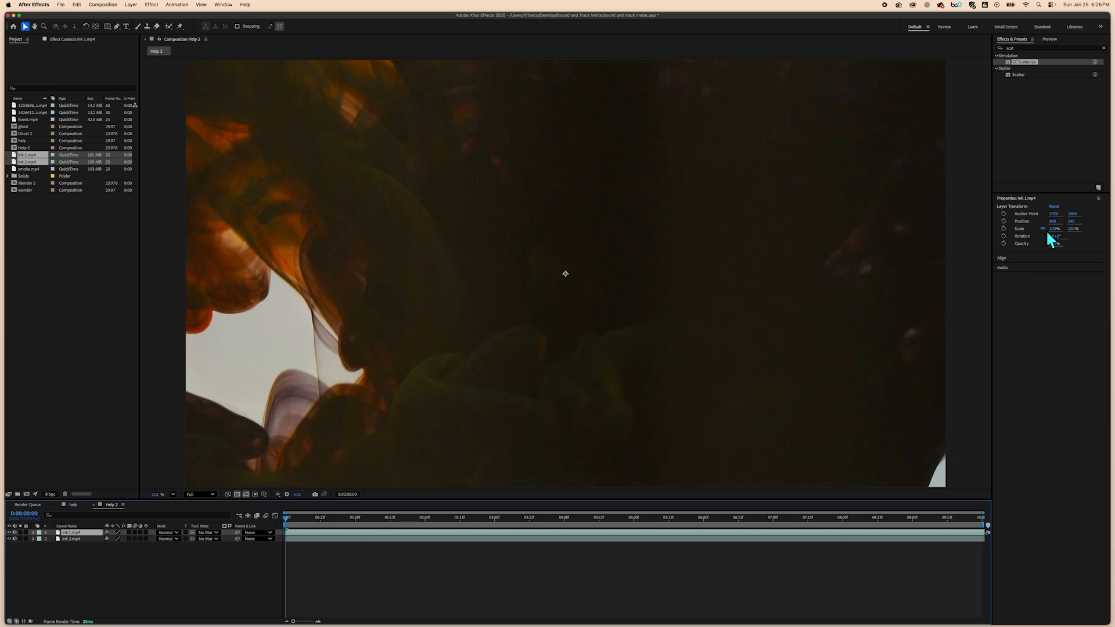
drag(1049, 229, 1034, 229)
click(82, 539)
drag(1053, 228, 1037, 230)
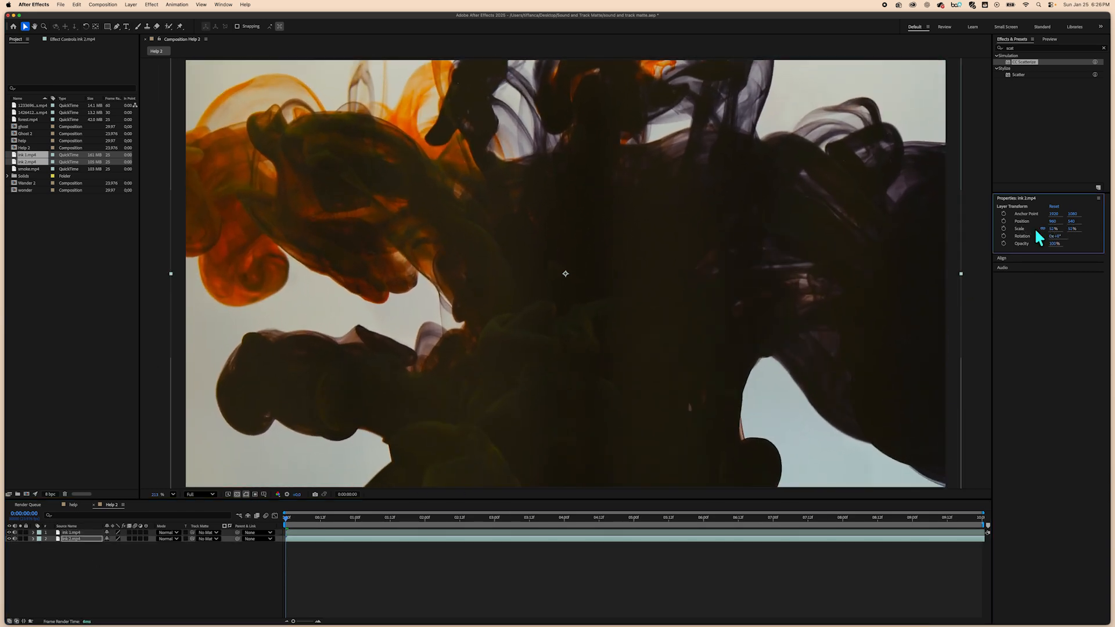
- Scrub through both ink layers, temporarily hiding ink 1.mp4 to view ink 2.mp4, and return to 0:00
click(223, 602)
click(286, 517)
drag(287, 518, 320, 453)
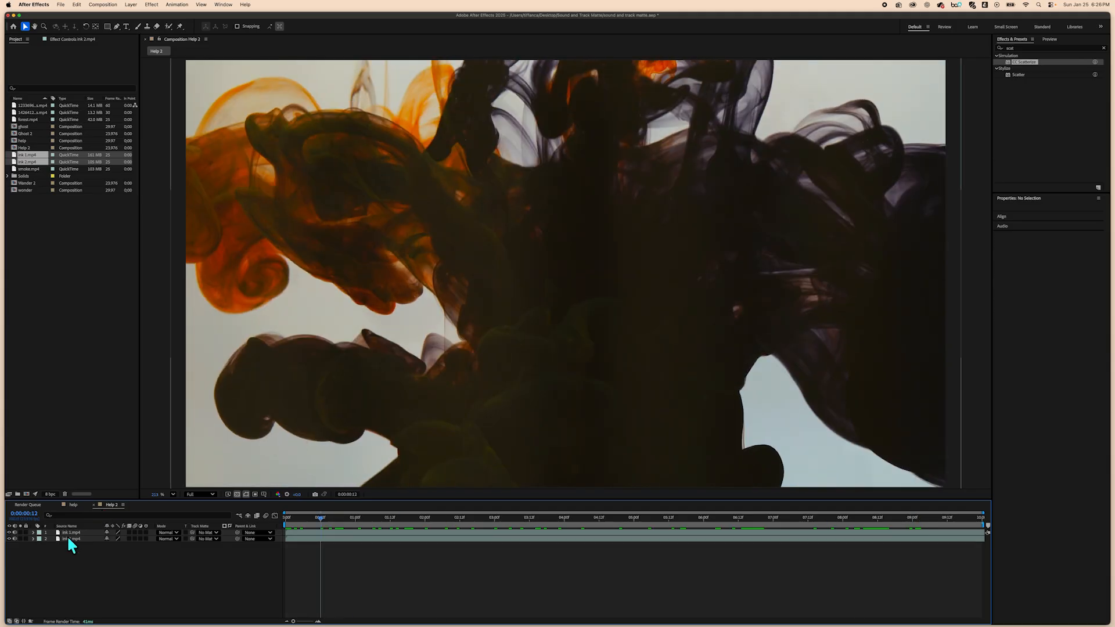
click(9, 532)
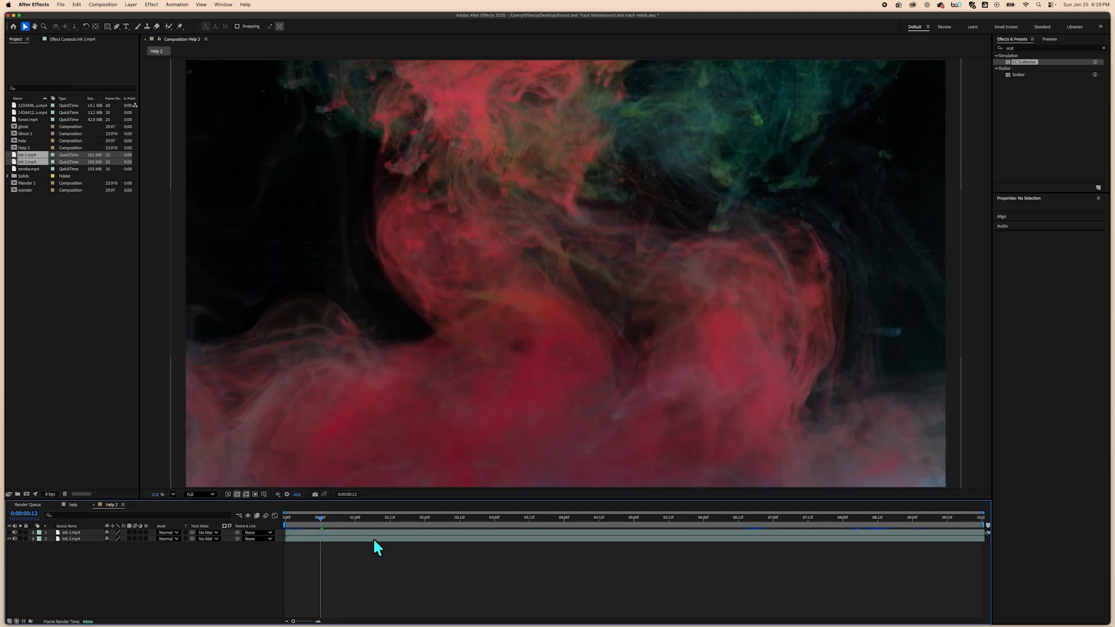
drag(318, 518, 199, 448)
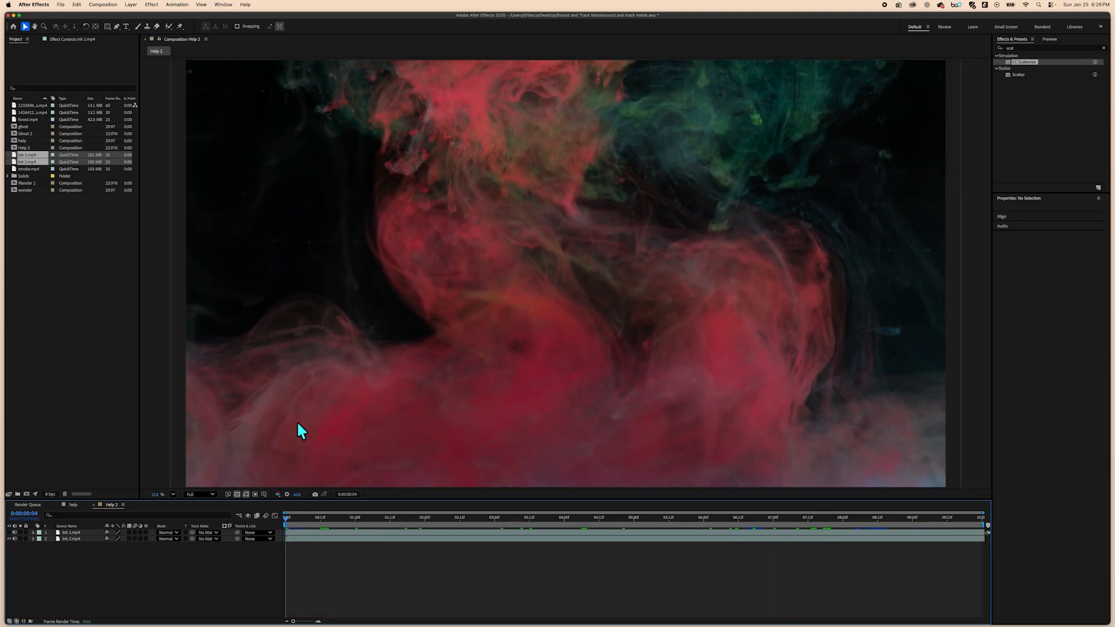
click(8, 532)
- Set the blending mode of the ink 1.mp4 layer to Multiply
click(67, 533)
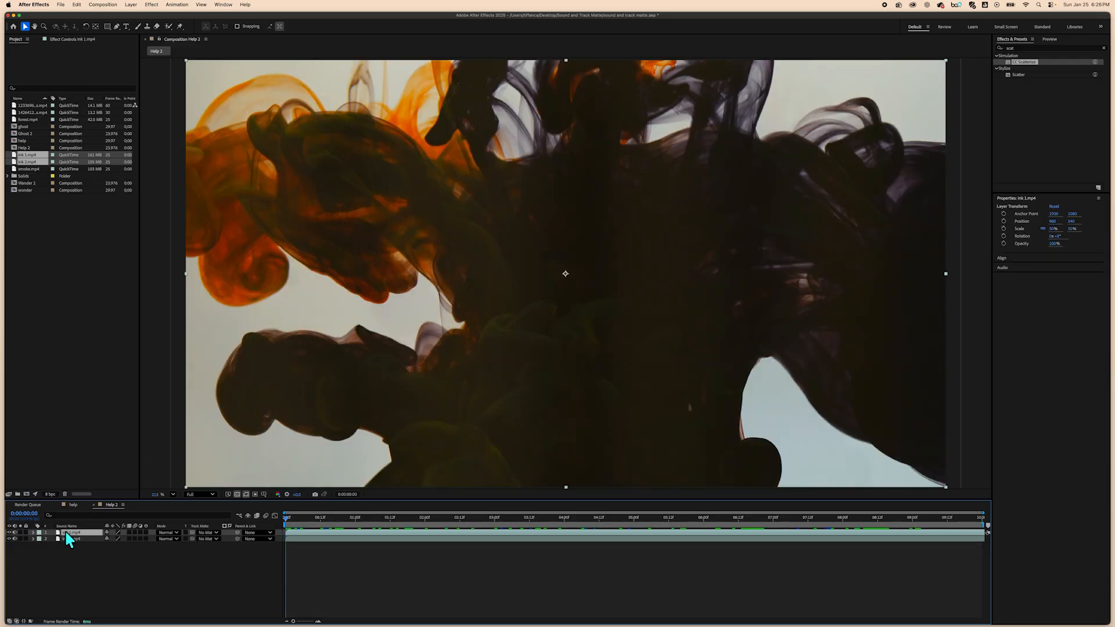
click(131, 4)
mouse_move(188, 158)
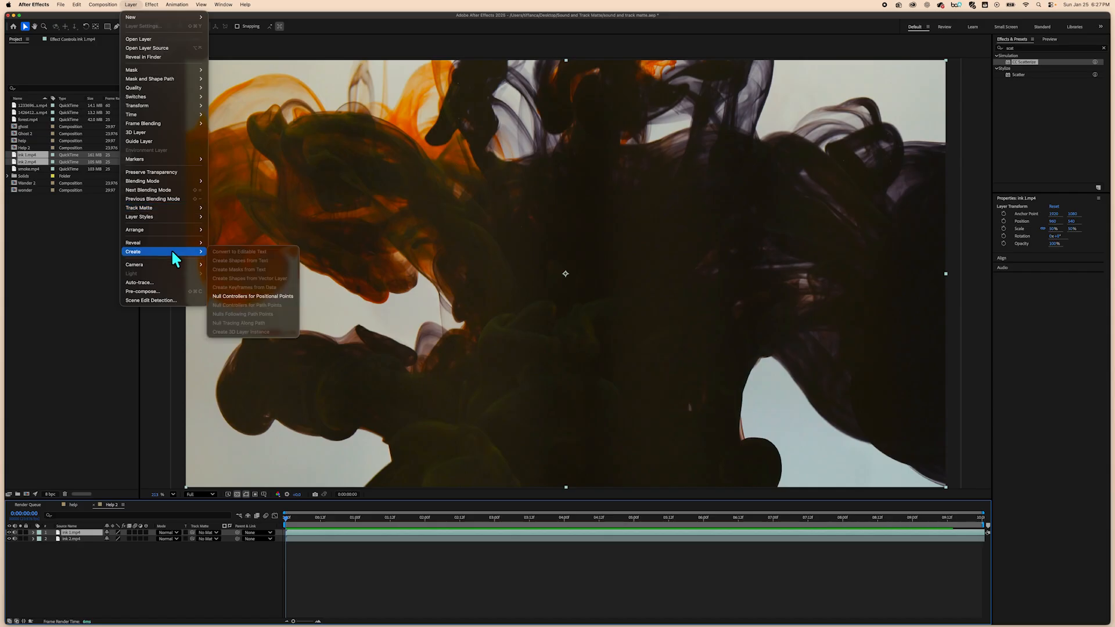
mouse_move(178, 124)
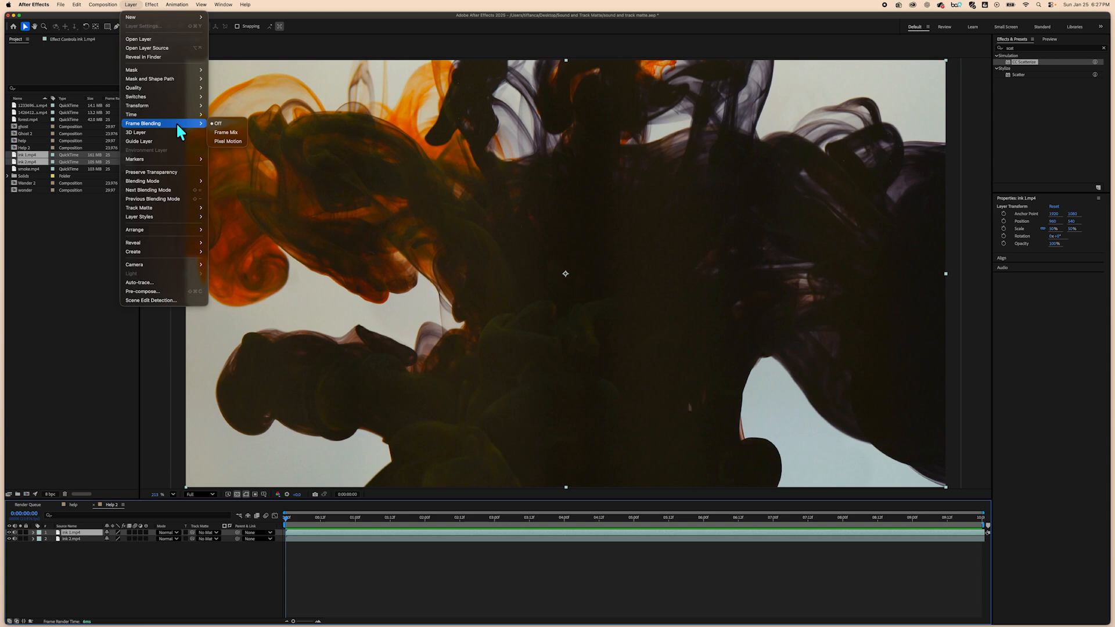
mouse_move(182, 181)
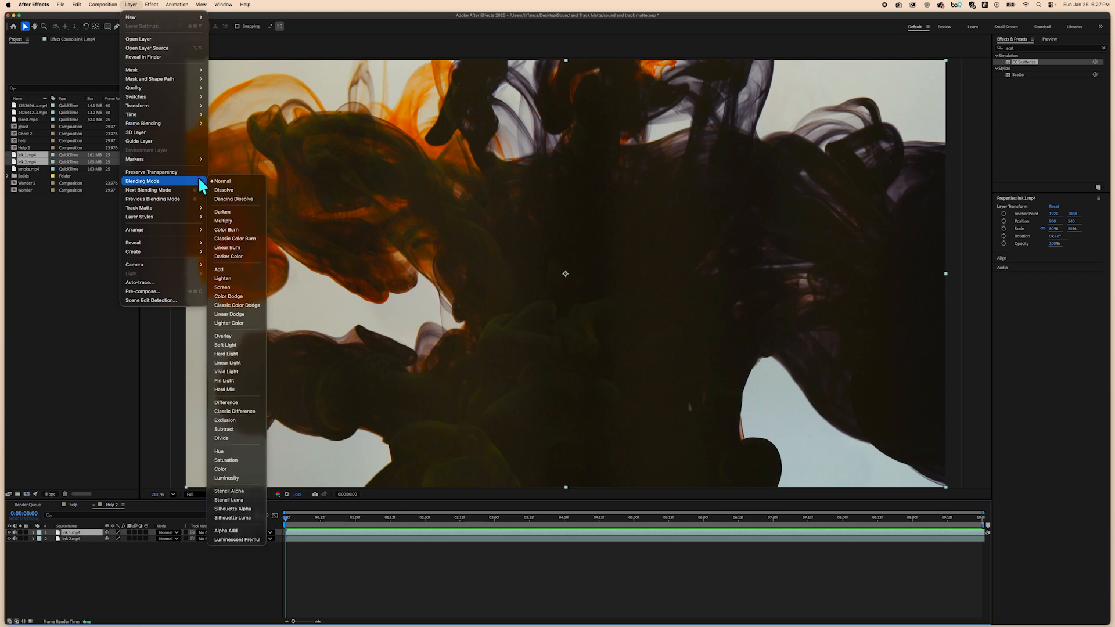
click(231, 221)
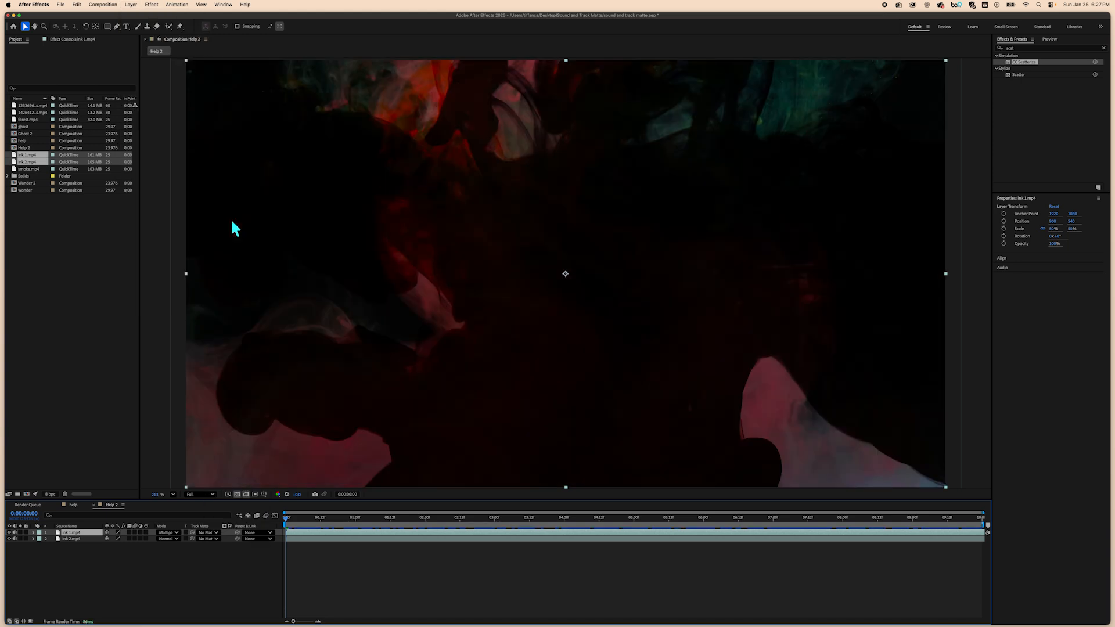
- Try the Color Dodge blending mode on the ink 1.mp4 layer, preview the blend, and return to 0:00
click(131, 5)
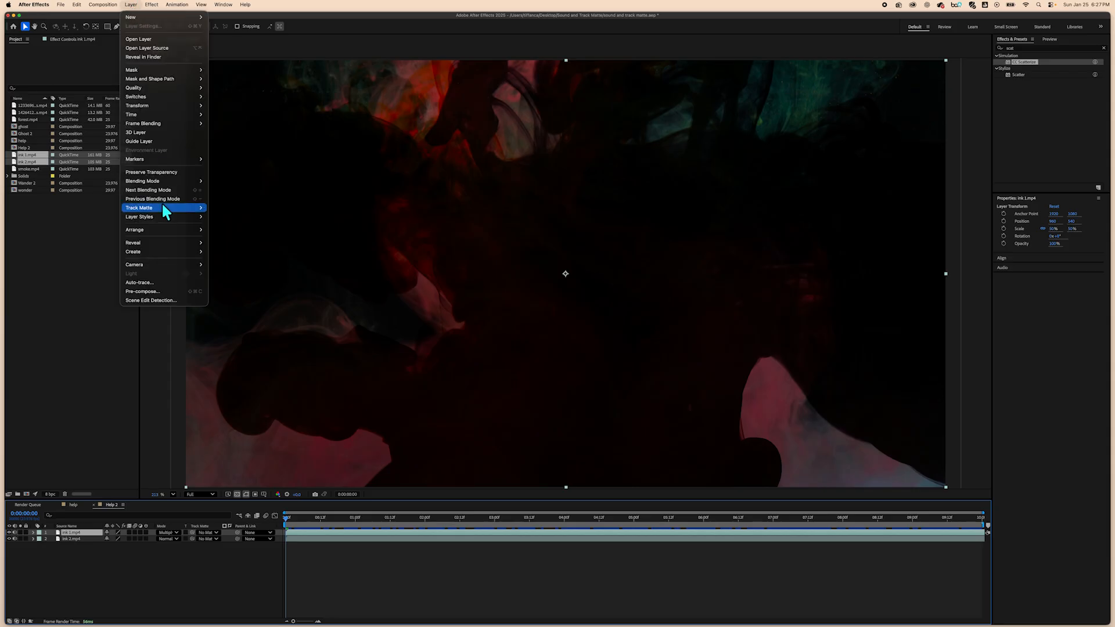
mouse_move(165, 181)
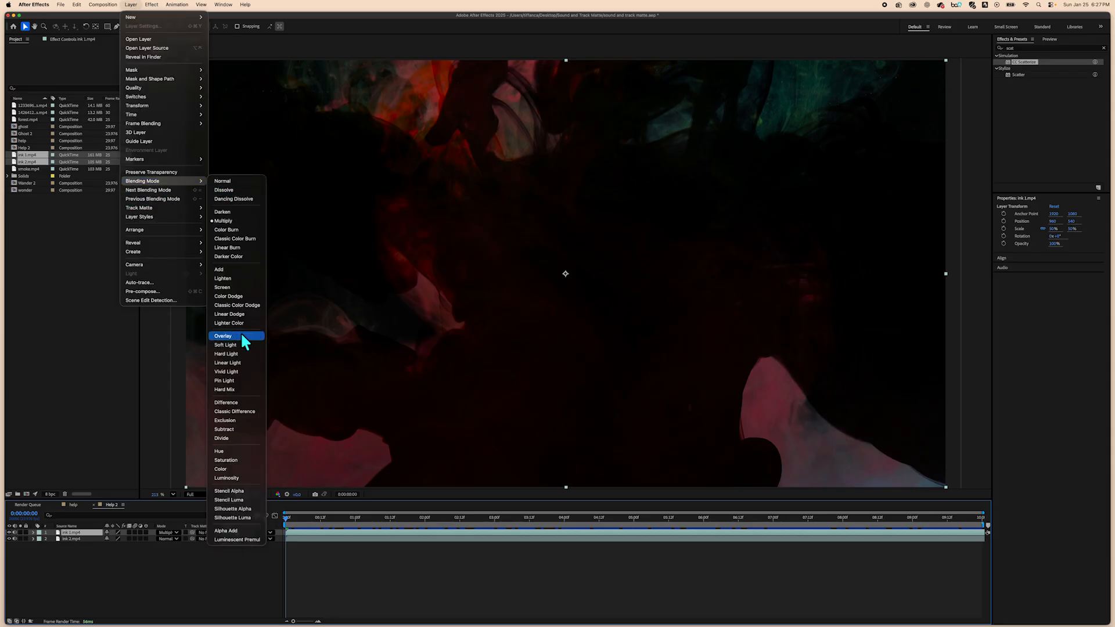
click(240, 299)
key(space)
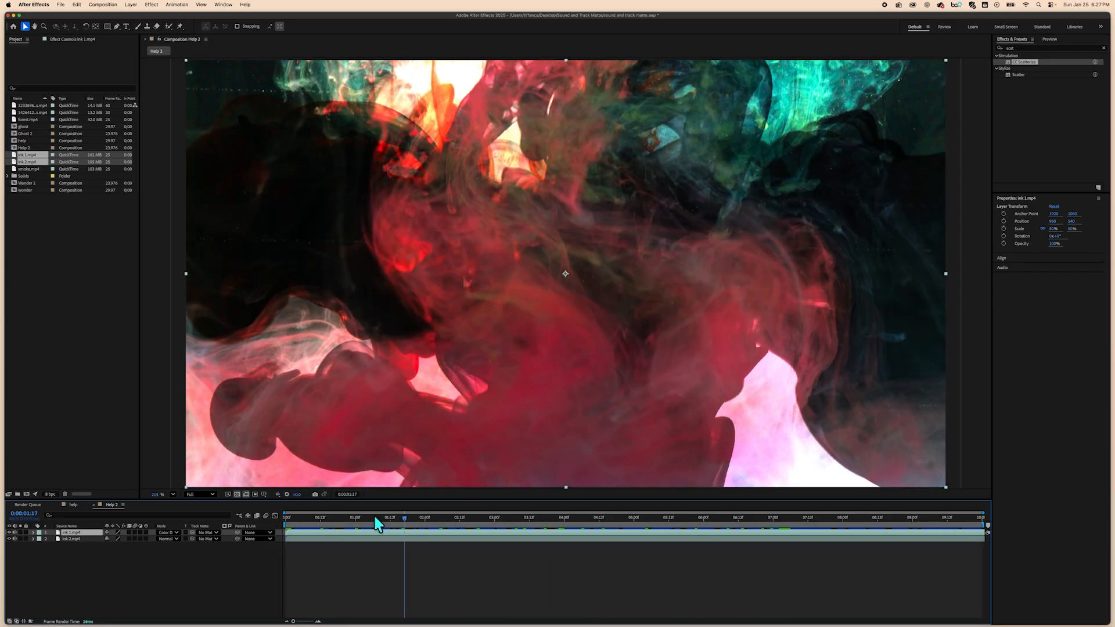
drag(471, 517, 278, 555)
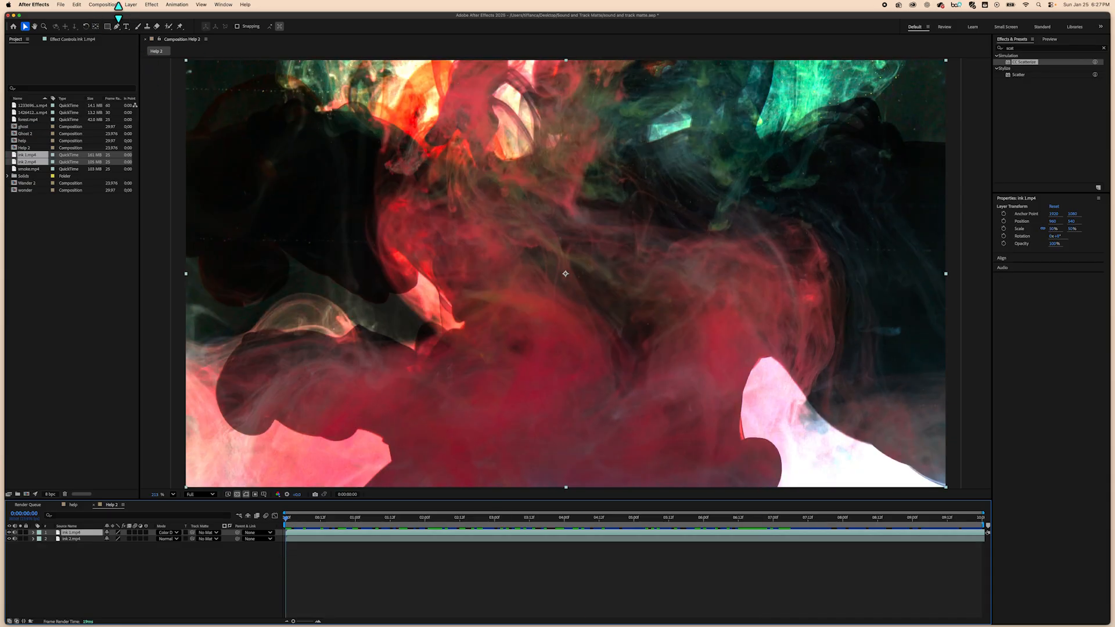
- Set the blending mode of the ink 1.mp4 layer to Screen
click(116, 5)
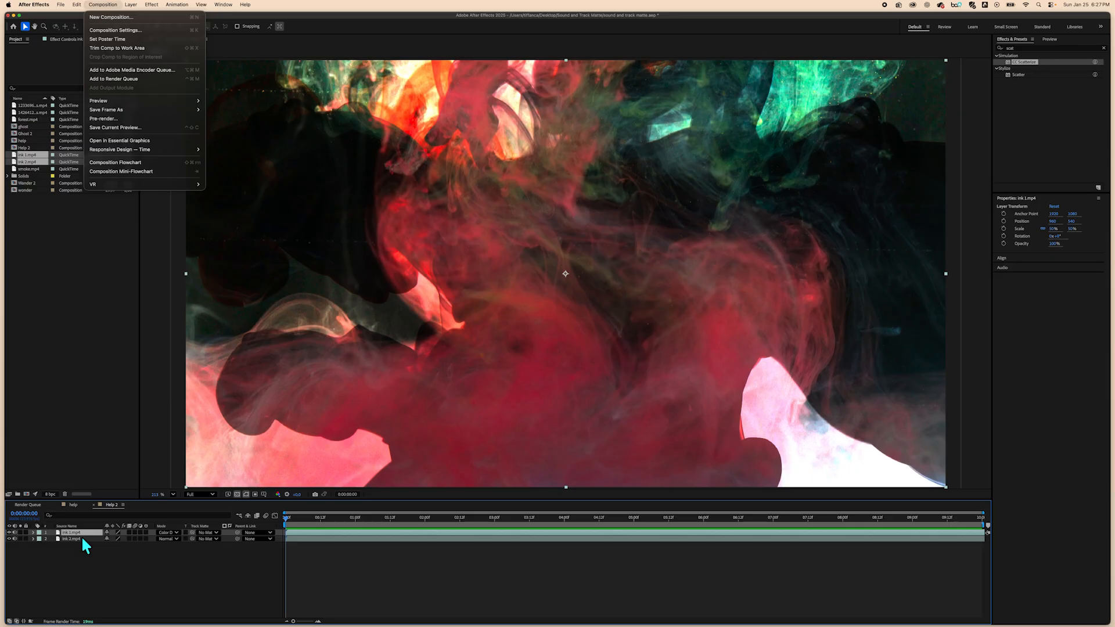
mouse_move(131, 5)
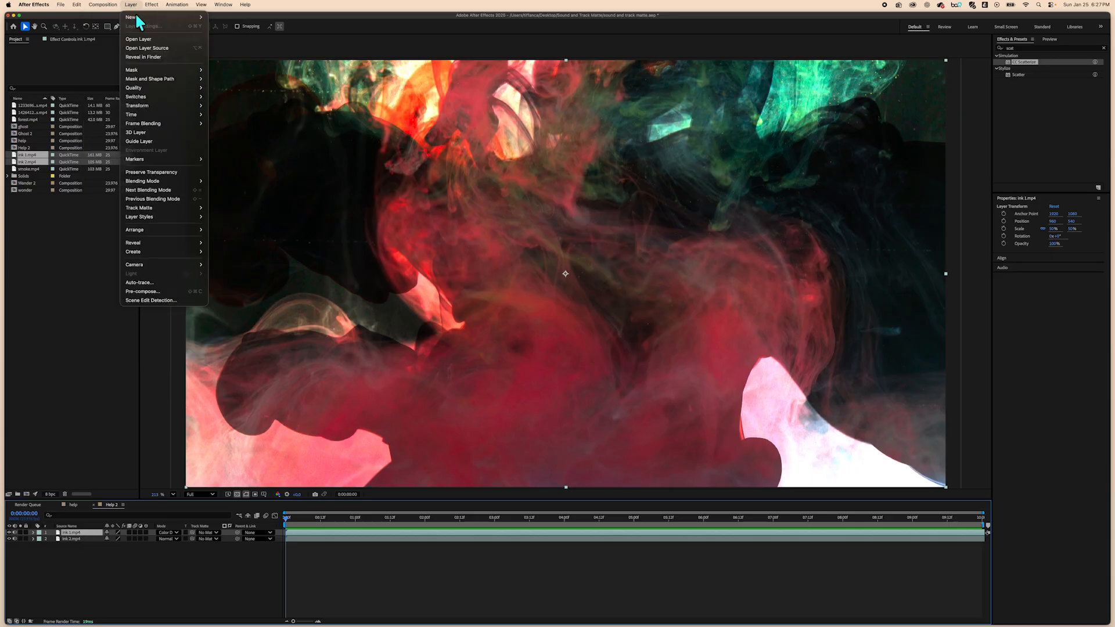
mouse_move(160, 182)
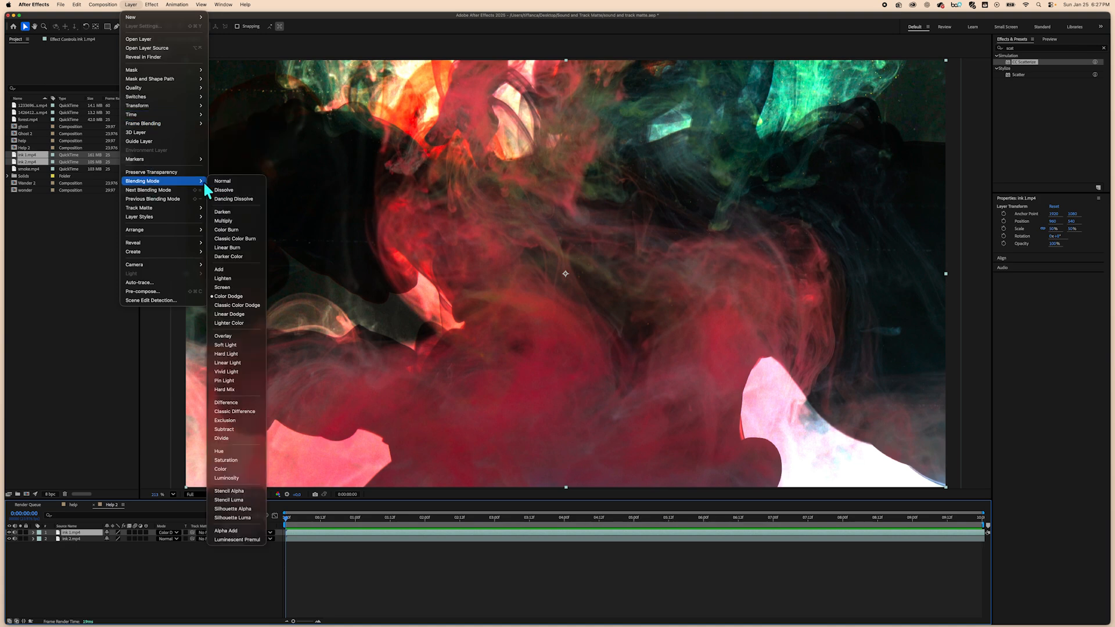
click(228, 288)
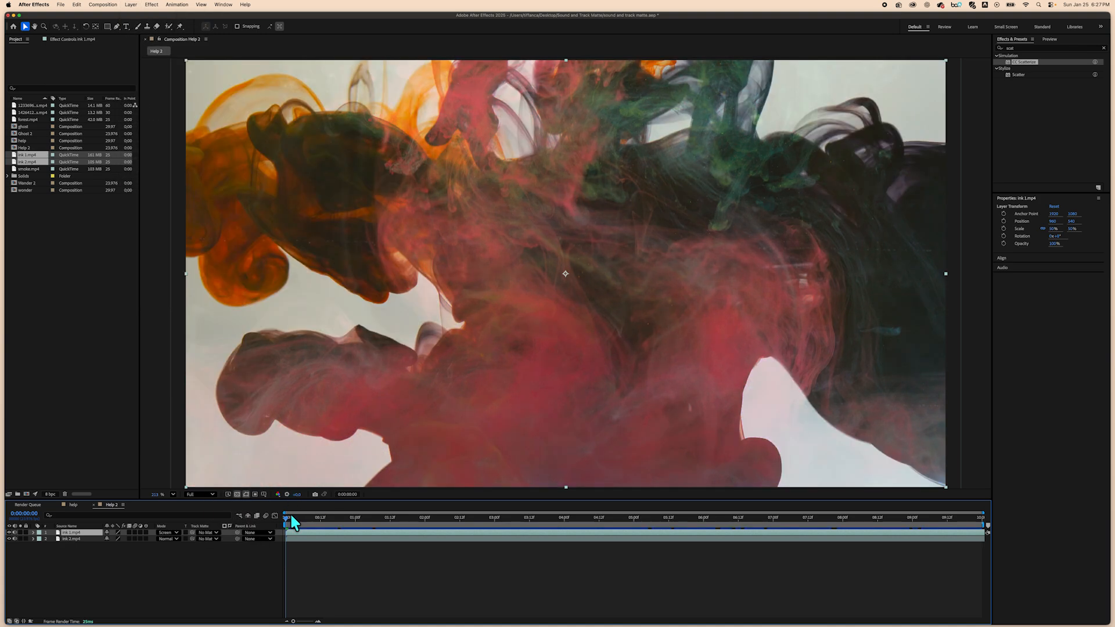
- Preview the Screen blend, temporarily hiding ink 1.mp4 to compare, and move the playhead to 0:00:01:21
key(space)
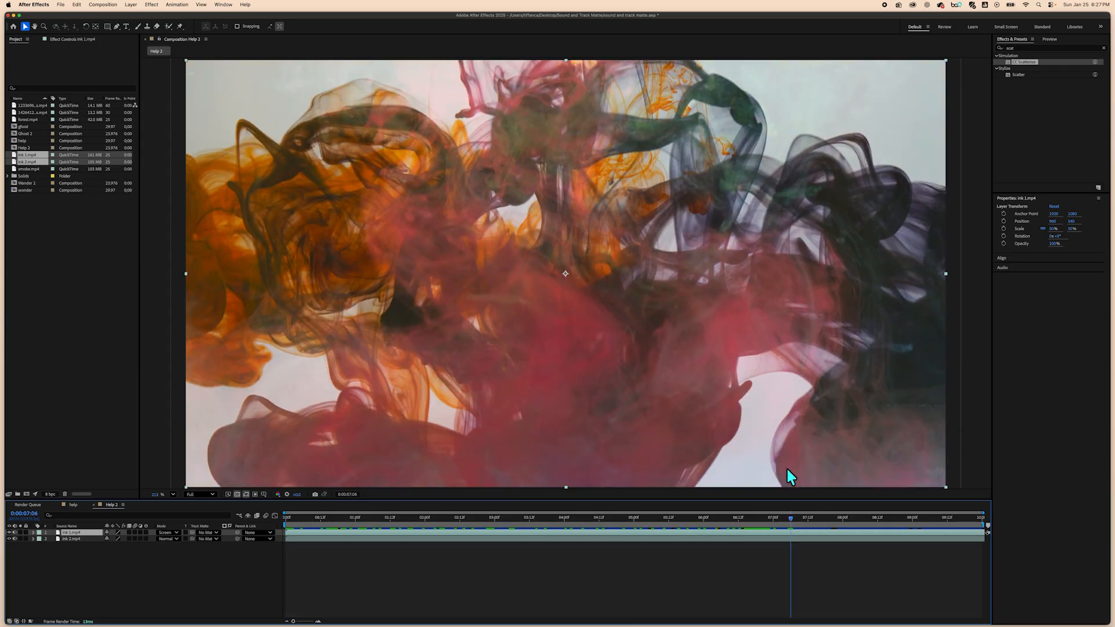
click(8, 533)
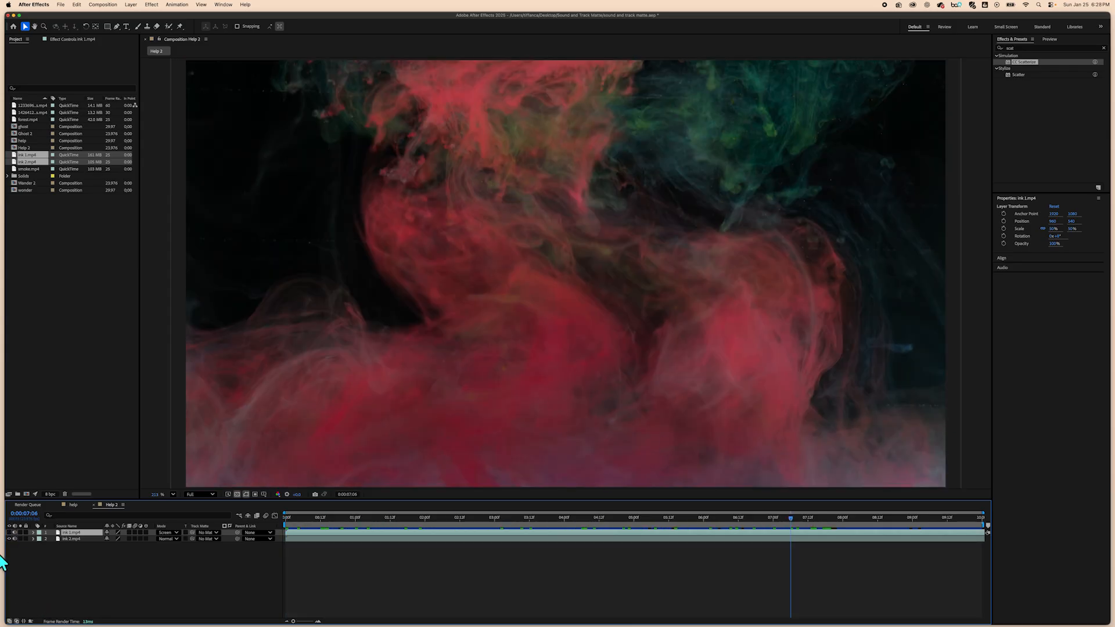
click(9, 533)
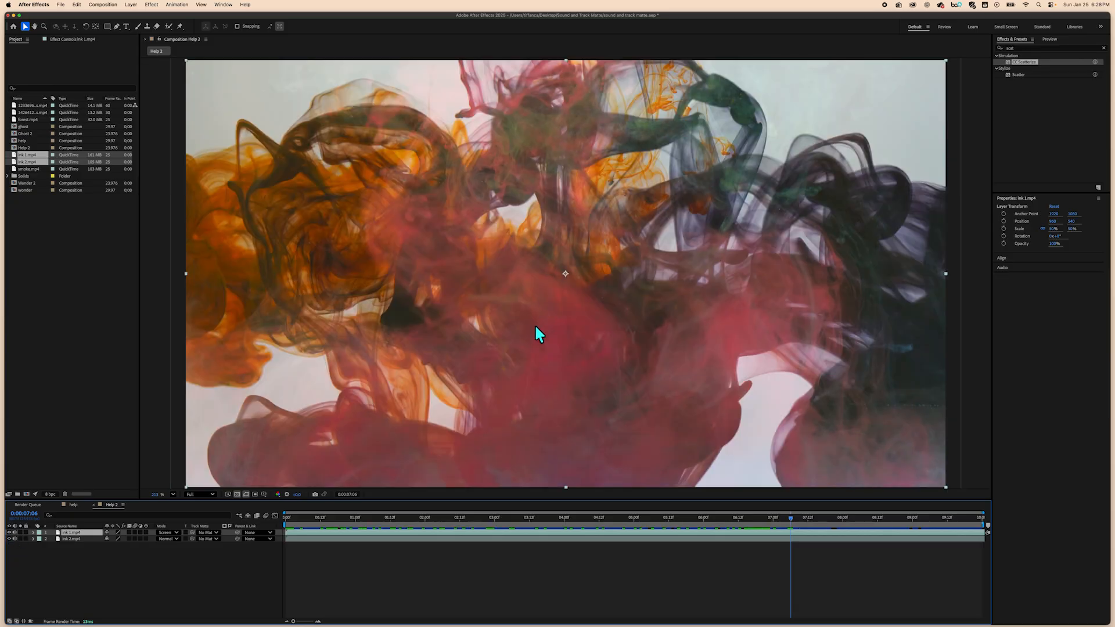
key(space)
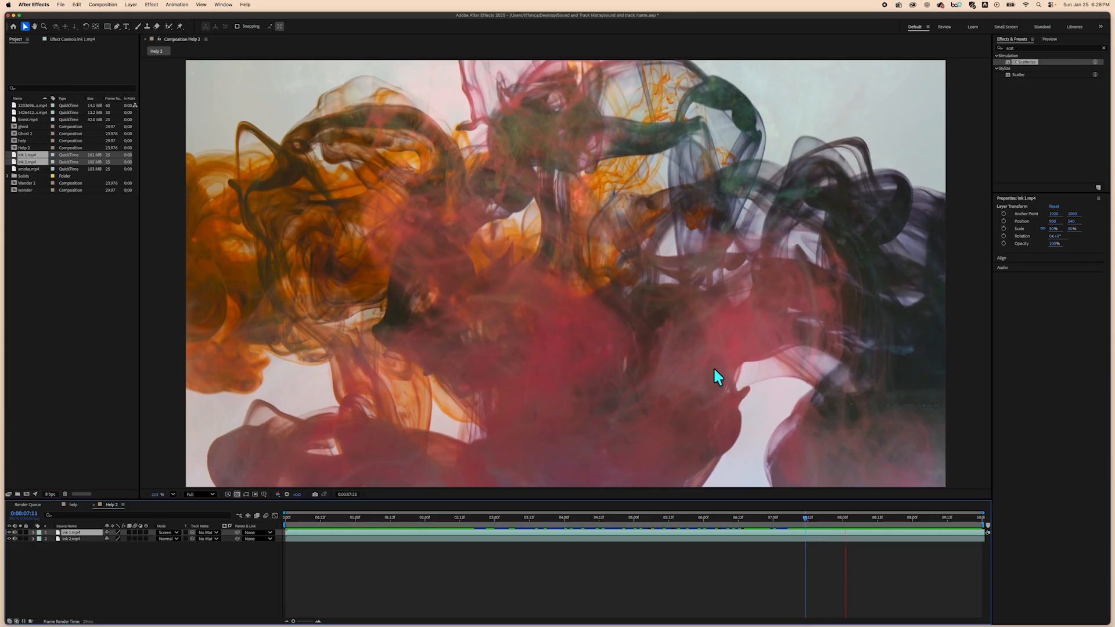
key(space)
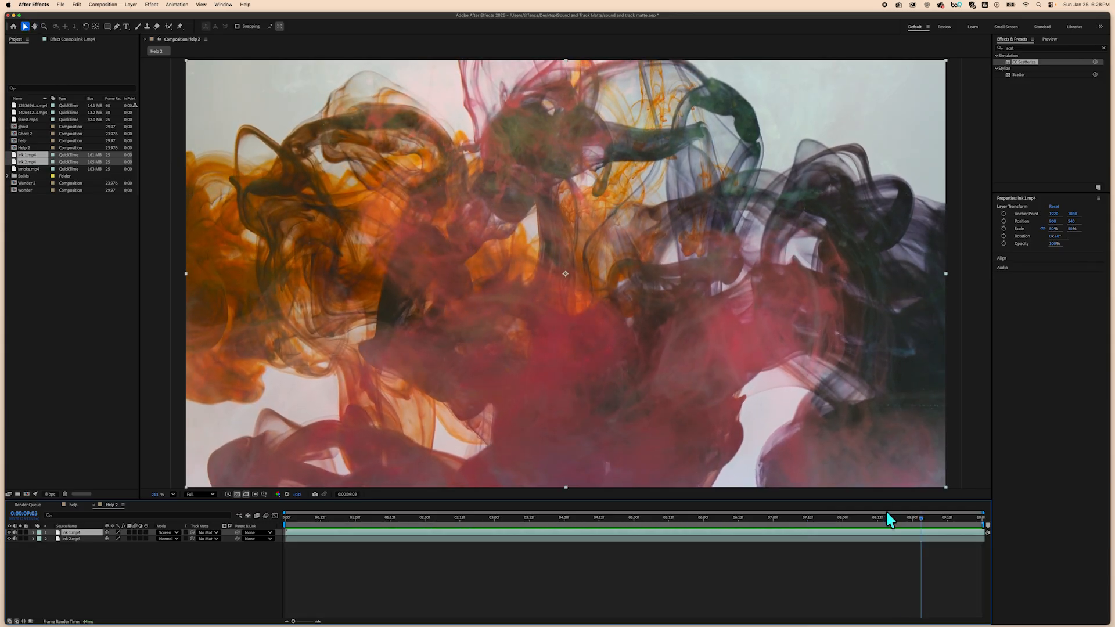
drag(934, 520, 416, 507)
- Add a paragraph text layer reading HELP! across the middle of the Help 2 composition
click(75, 570)
click(125, 25)
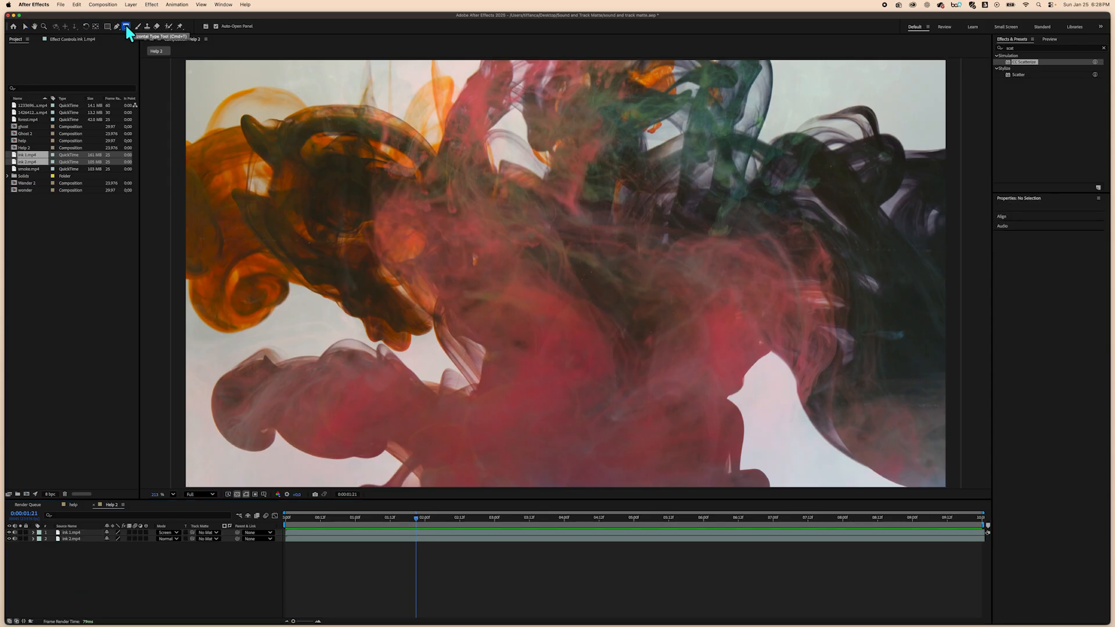
drag(308, 134, 902, 440)
text(HELP!)
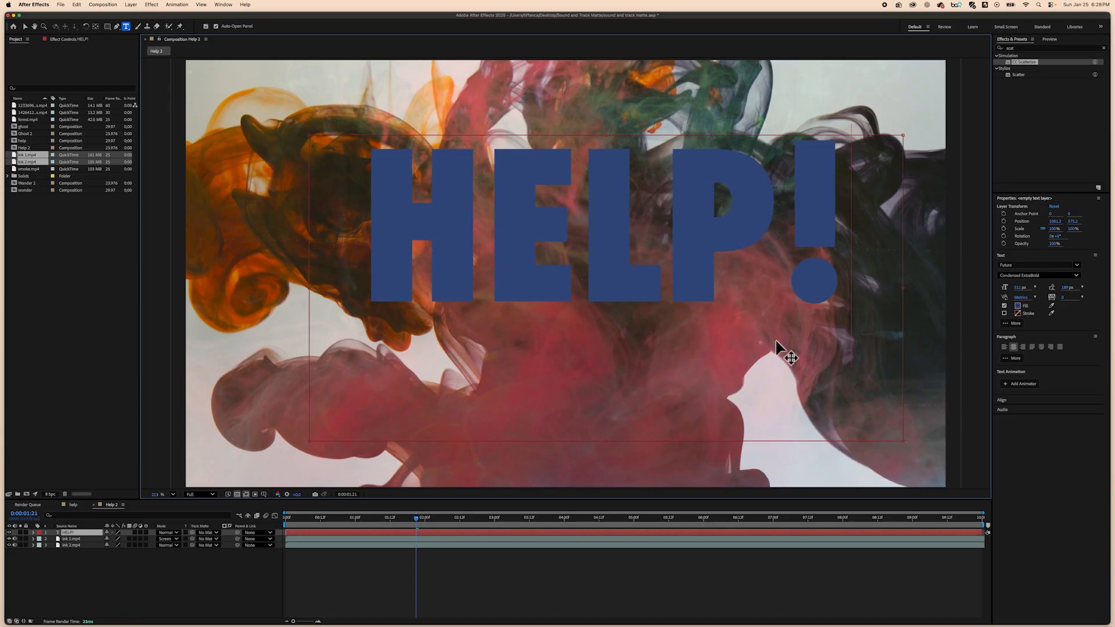
click(25, 26)
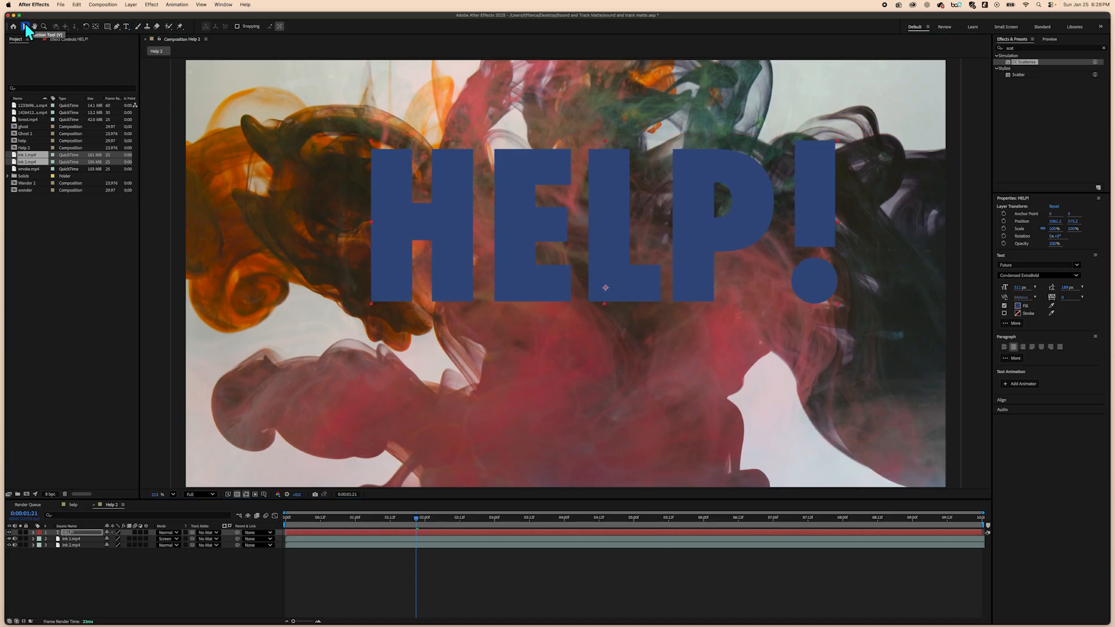
- Move the HELP! text to the middle of the frame and enlarge its font size to about 590 px
drag(617, 214, 571, 247)
drag(1011, 286, 1073, 292)
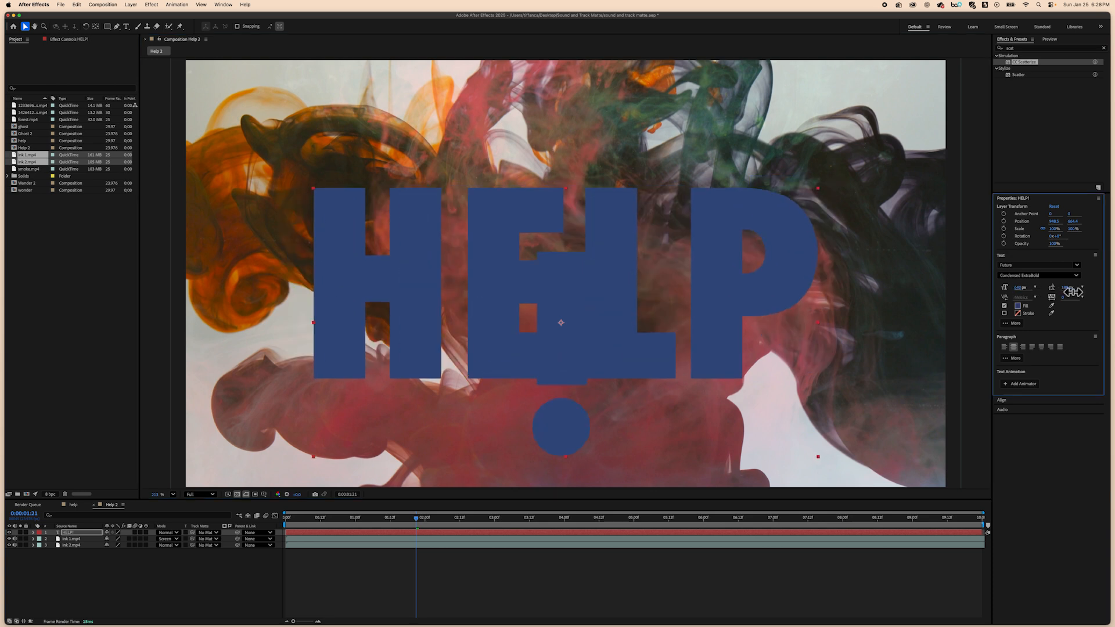
click(221, 573)
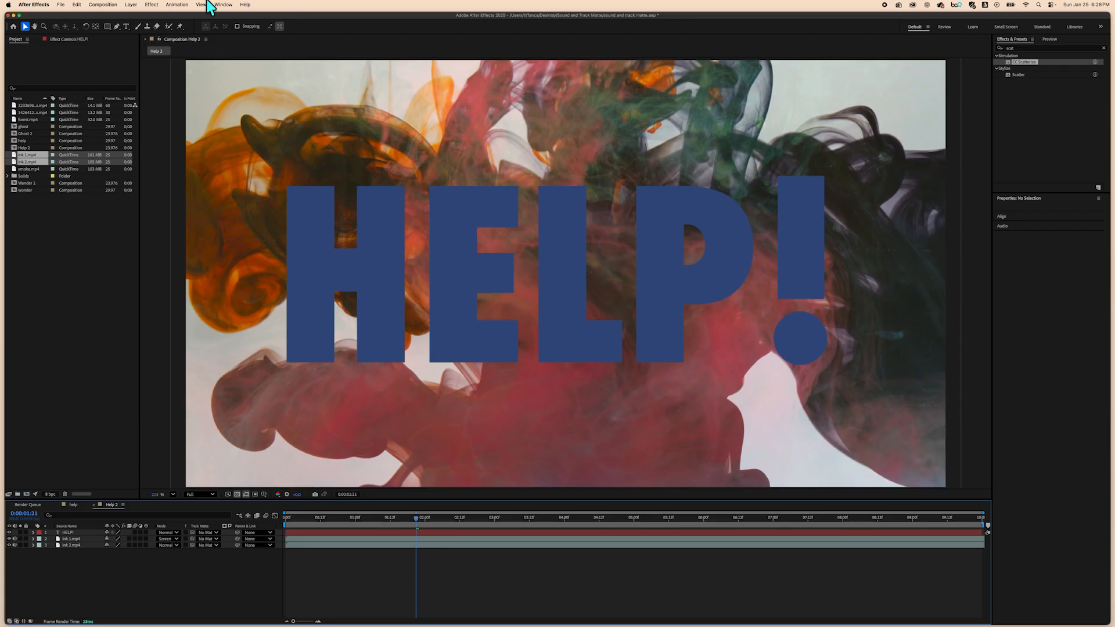
- Create a full-frame magenta solid and place it beneath all the other layers
click(132, 4)
mouse_move(146, 19)
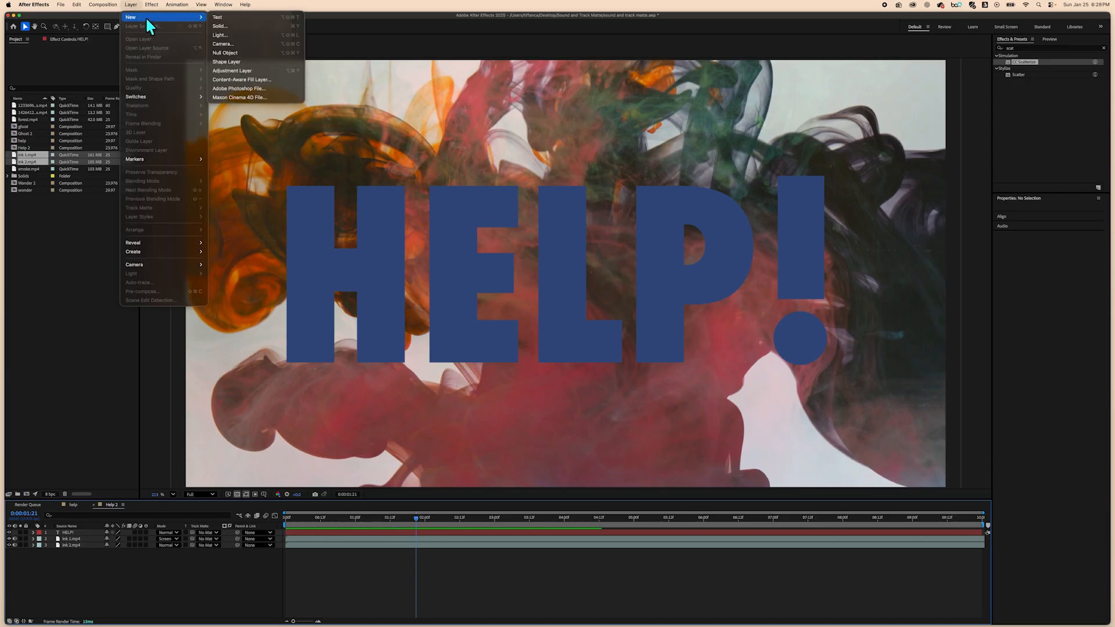
click(251, 32)
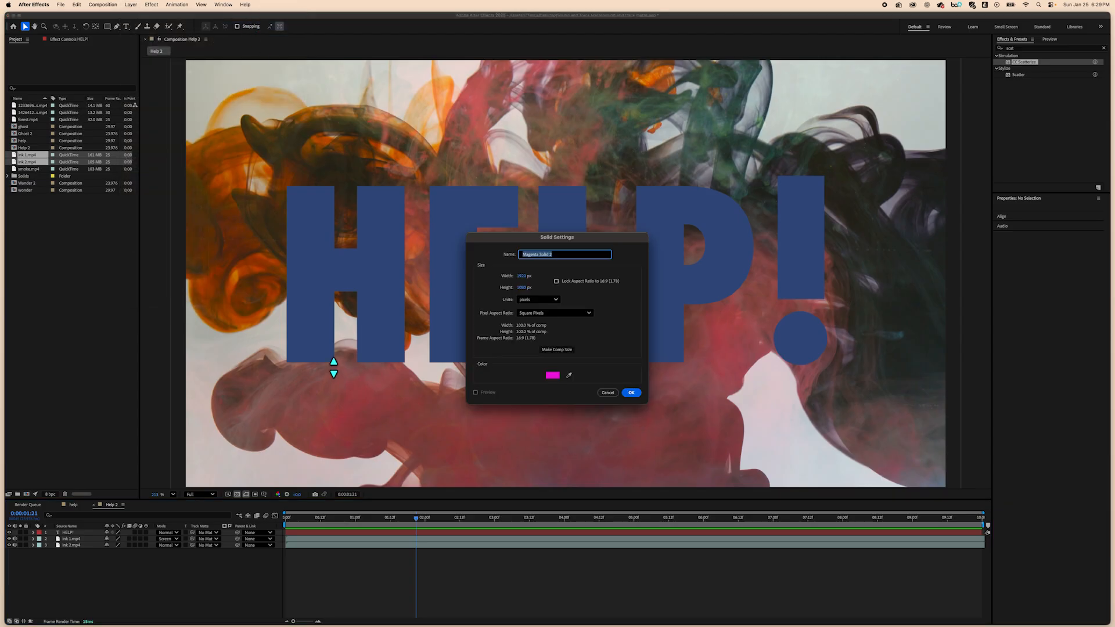
click(554, 376)
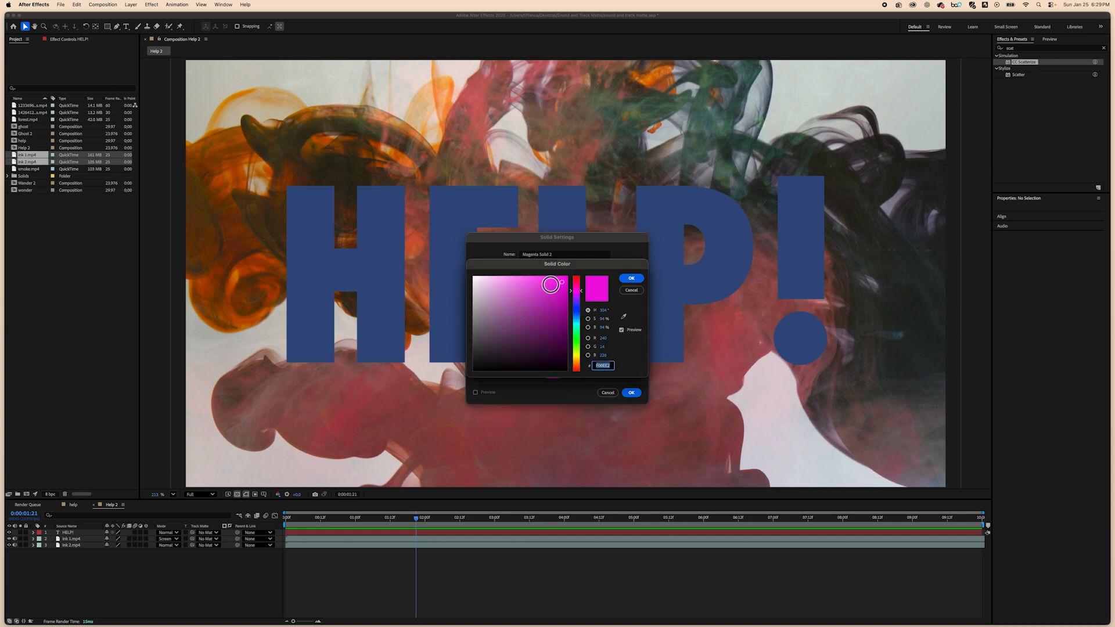
click(574, 292)
drag(573, 289, 577, 312)
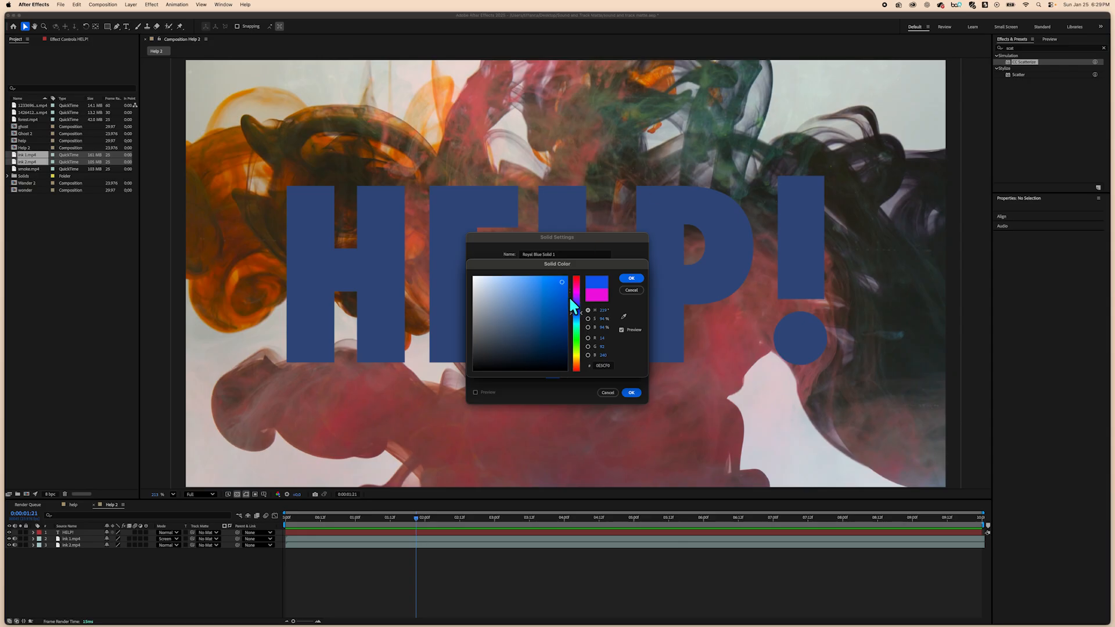
click(599, 296)
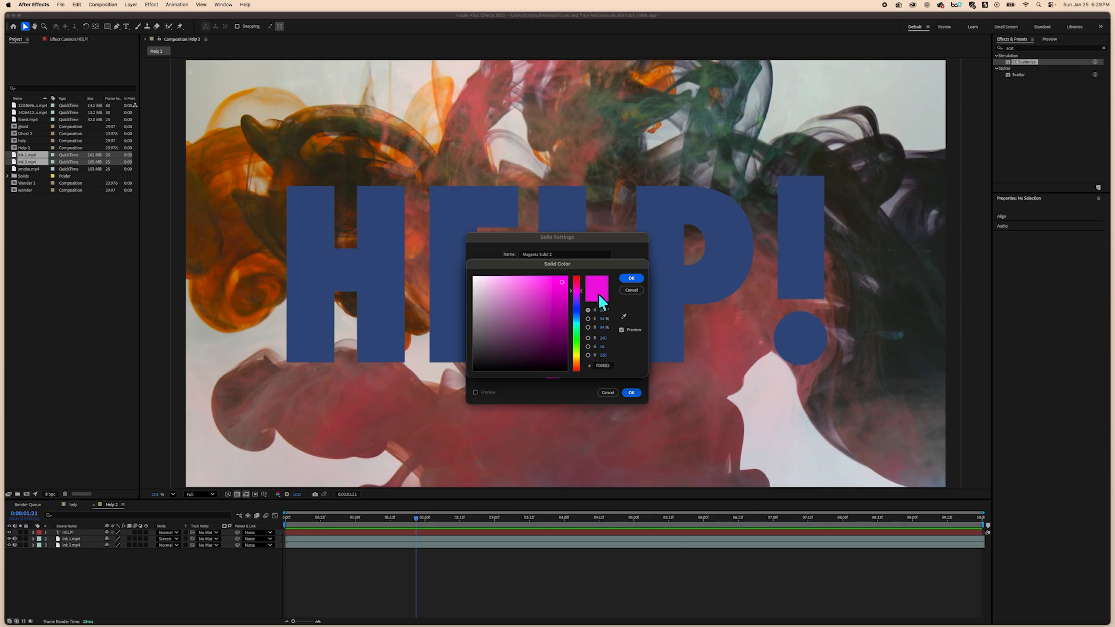
click(633, 279)
click(632, 392)
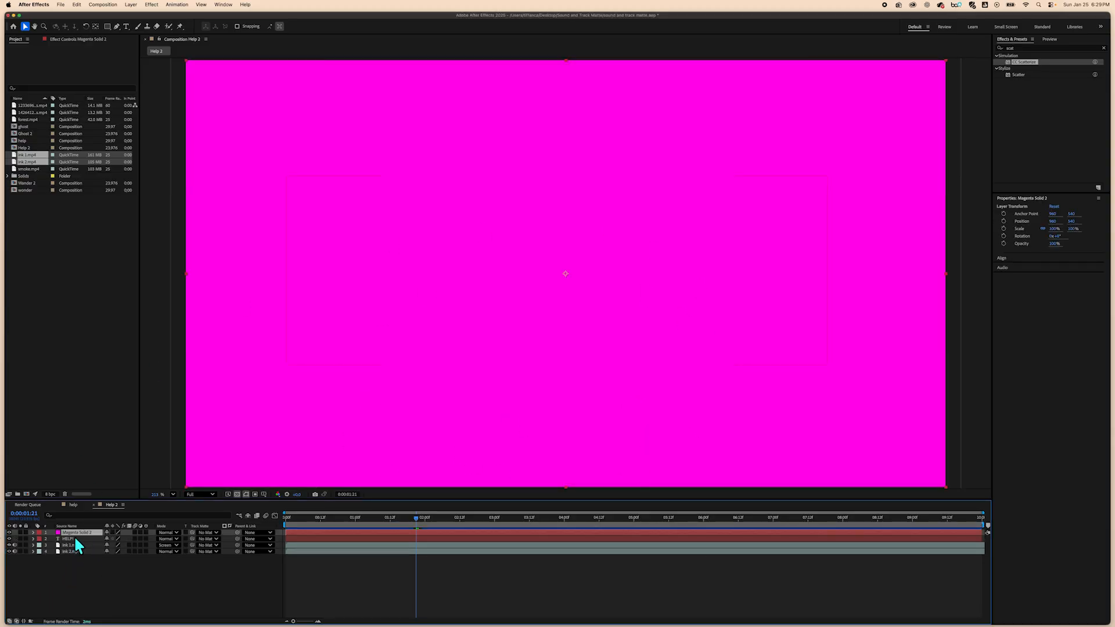
drag(75, 532, 73, 558)
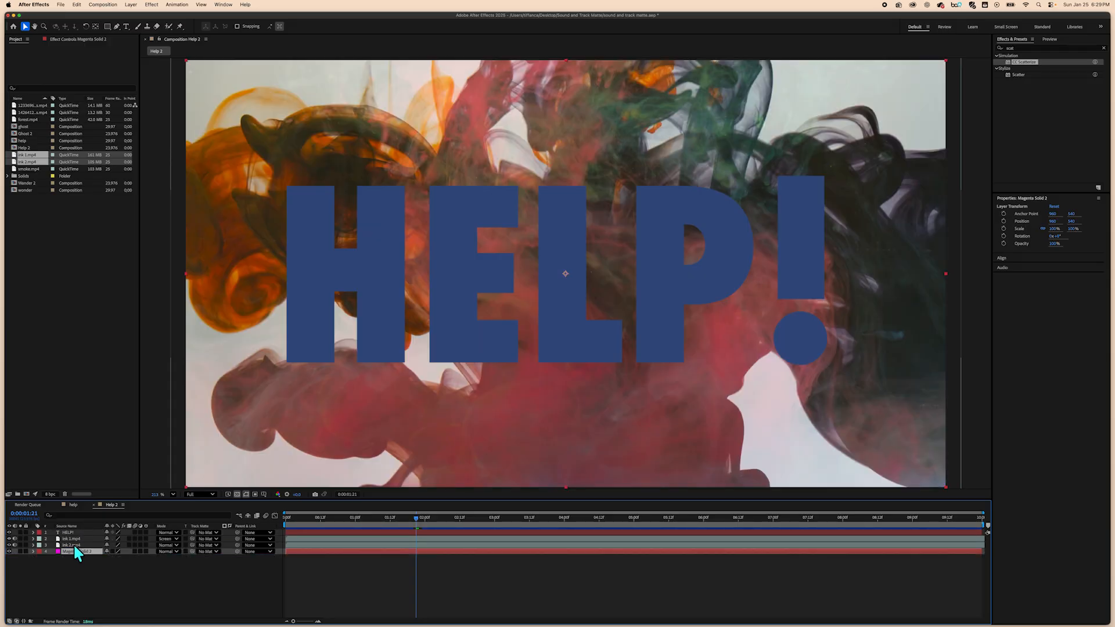
- Inspect the stacked layers, temporarily hiding ink 2.mp4 to view ink 1.mp4 over the magenta solid
click(73, 545)
click(74, 538)
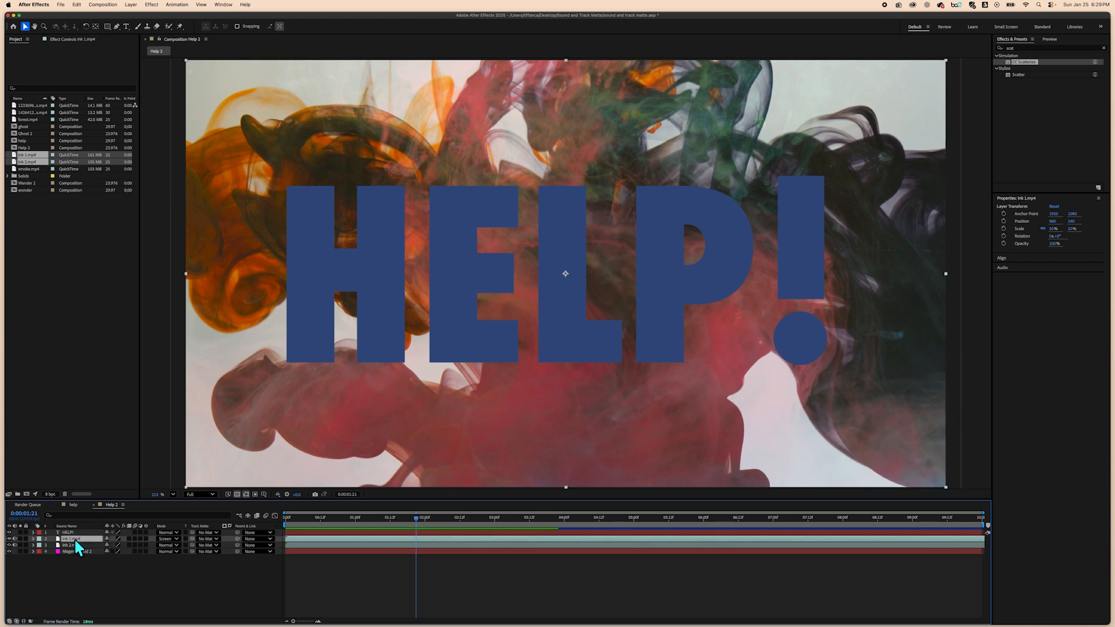
click(9, 552)
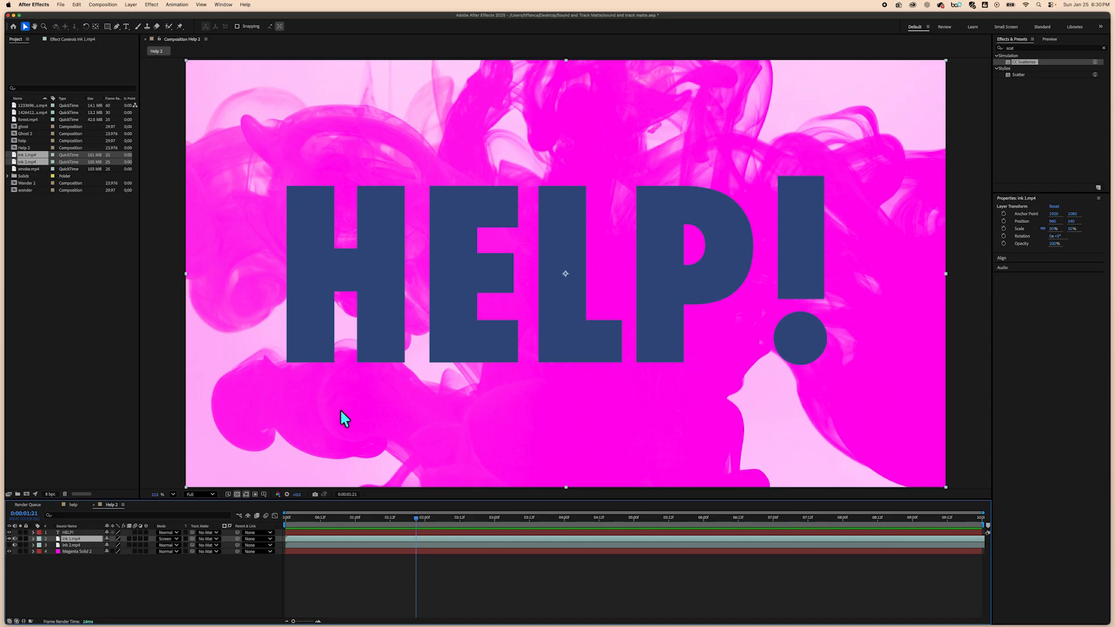
click(9, 545)
click(68, 545)
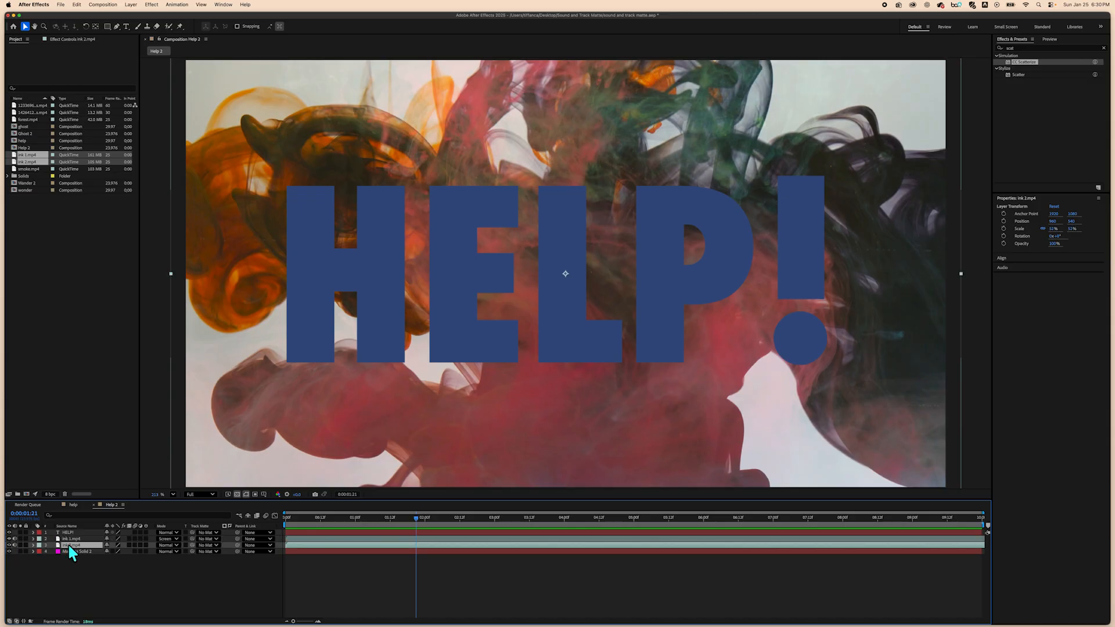
click(69, 539)
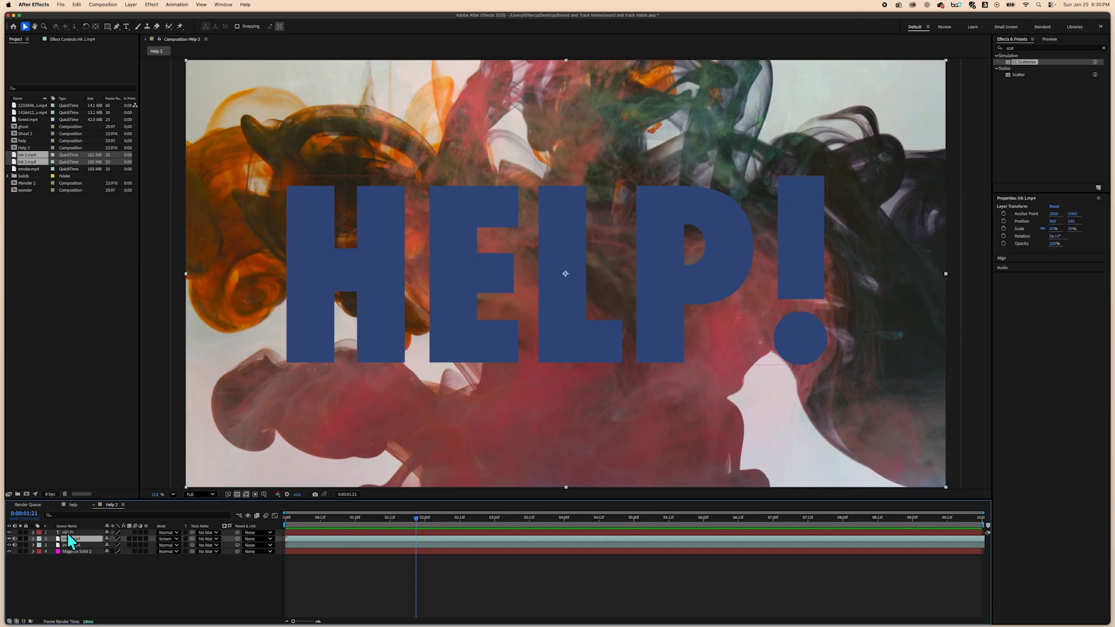
click(68, 533)
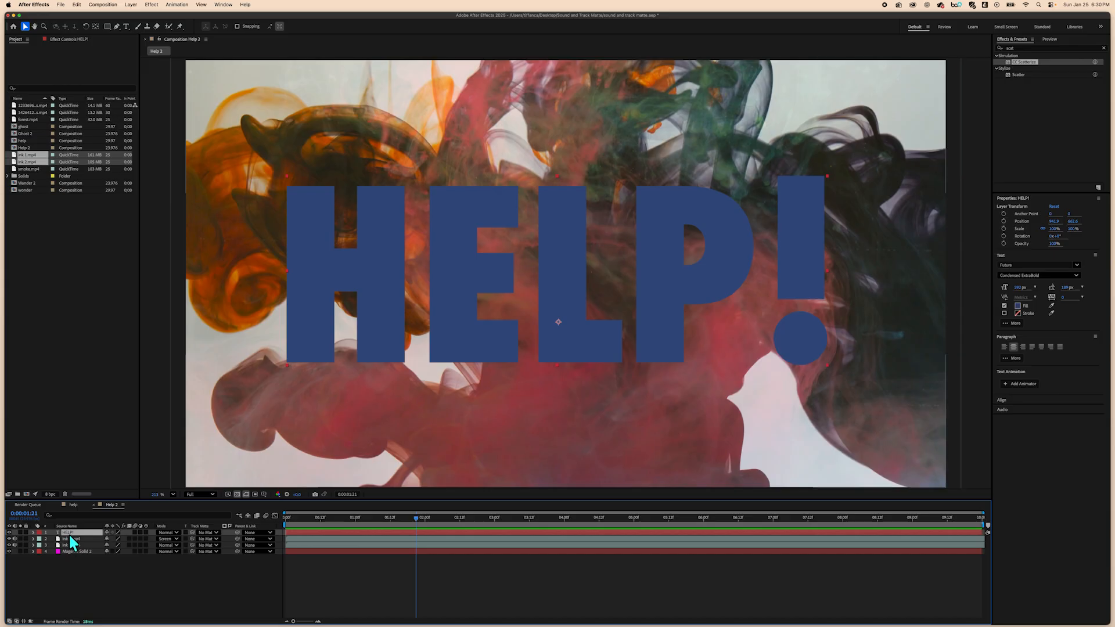
- Move the HELP! text layer below ink 2.mp4 and assign it as the track matte of ink 2.mp4
drag(66, 532, 72, 548)
click(72, 538)
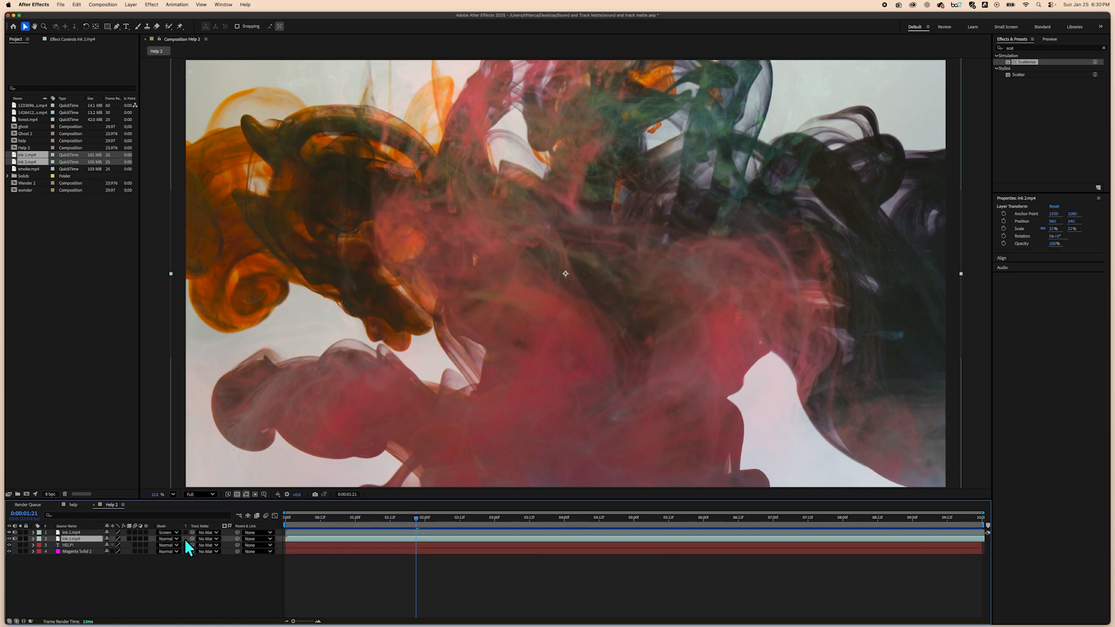
click(215, 539)
click(216, 578)
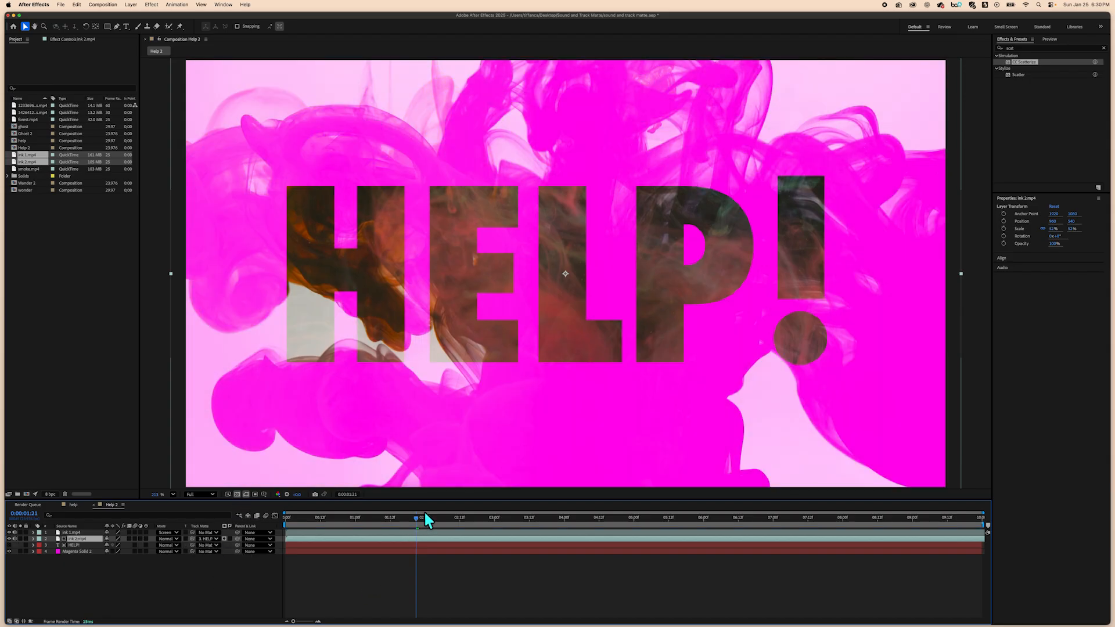
- Scrub and play the matted HELP! text to examine the ink moving inside the letters
drag(416, 519, 696, 419)
key(space)
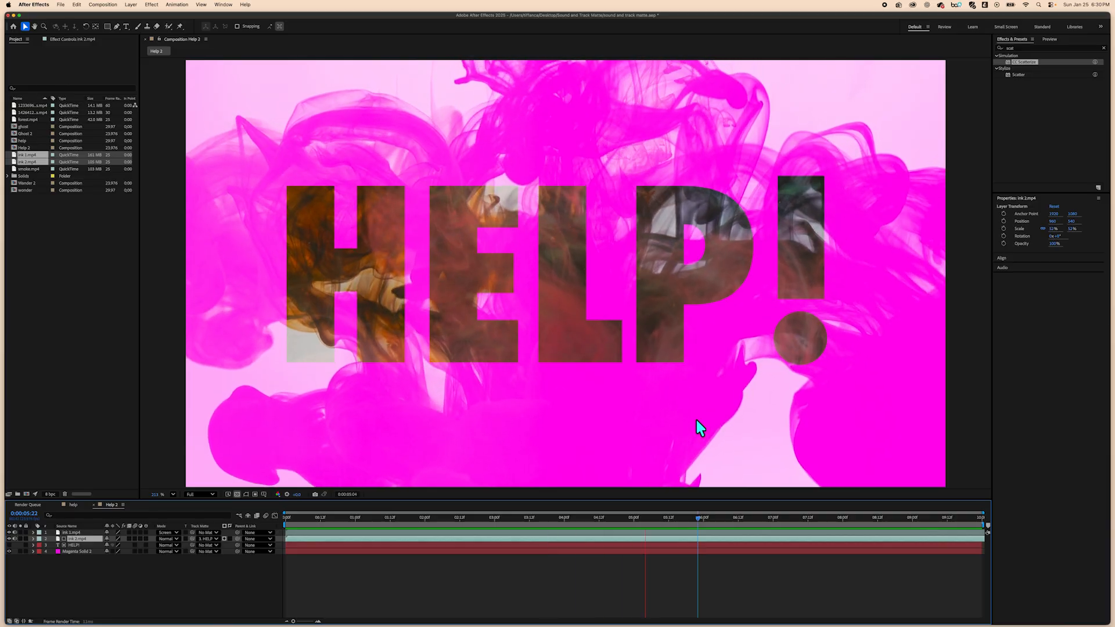
key(space)
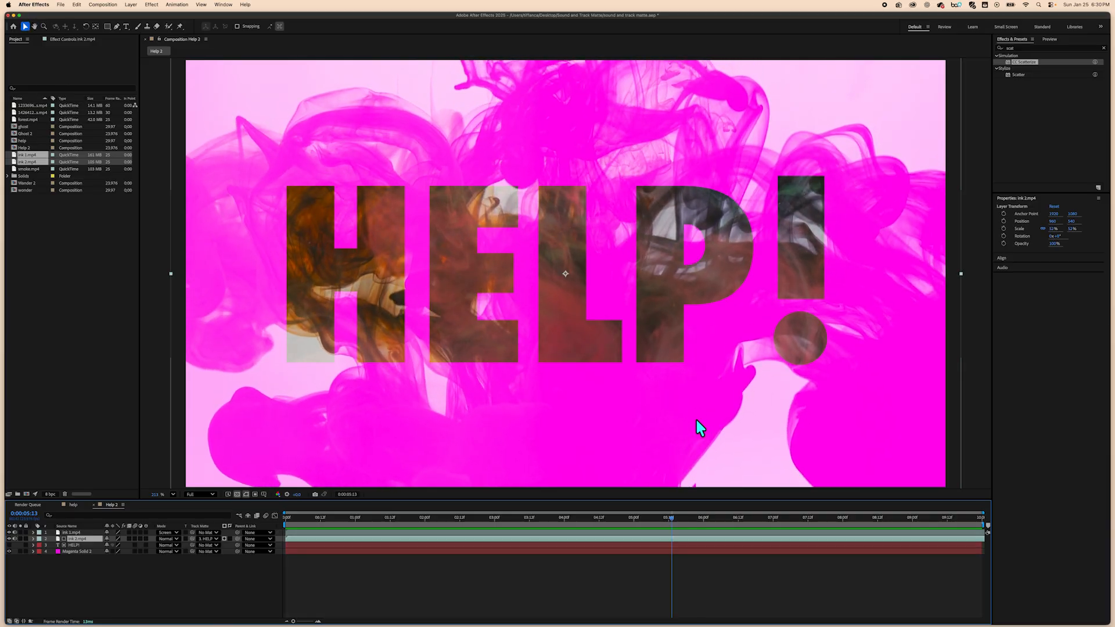
- Search the effects for "color" and apply the Colorama effect to the ink 2.mp4 layer
click(1104, 48)
click(1033, 50)
text(color)
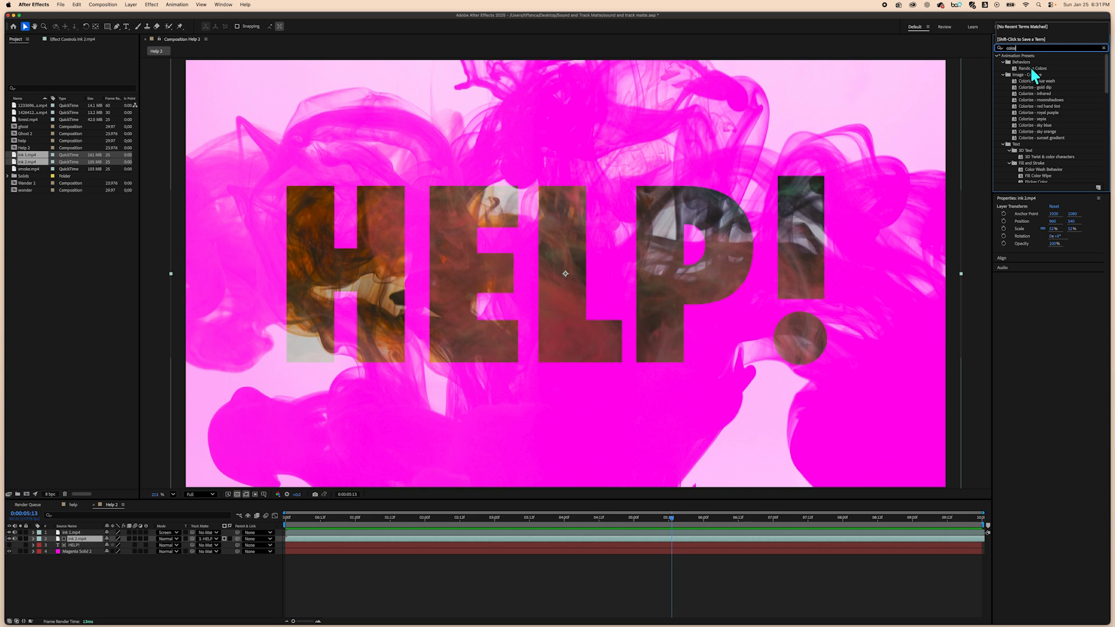
scroll(1047, 121, down, 1)
scroll(1047, 120, down, 10)
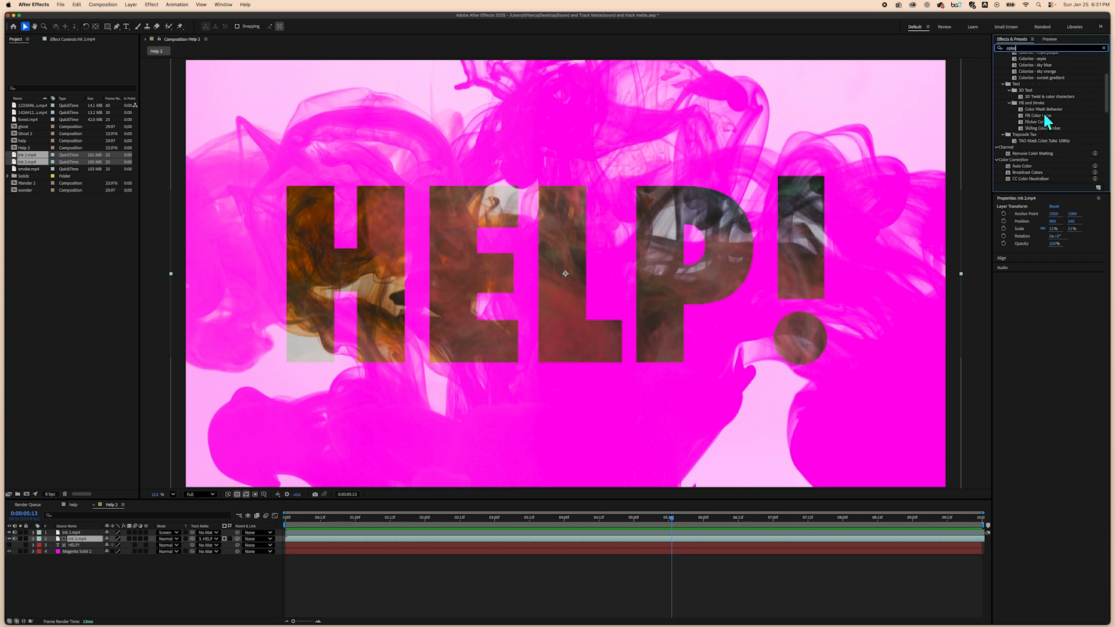
scroll(1047, 121, down, 3)
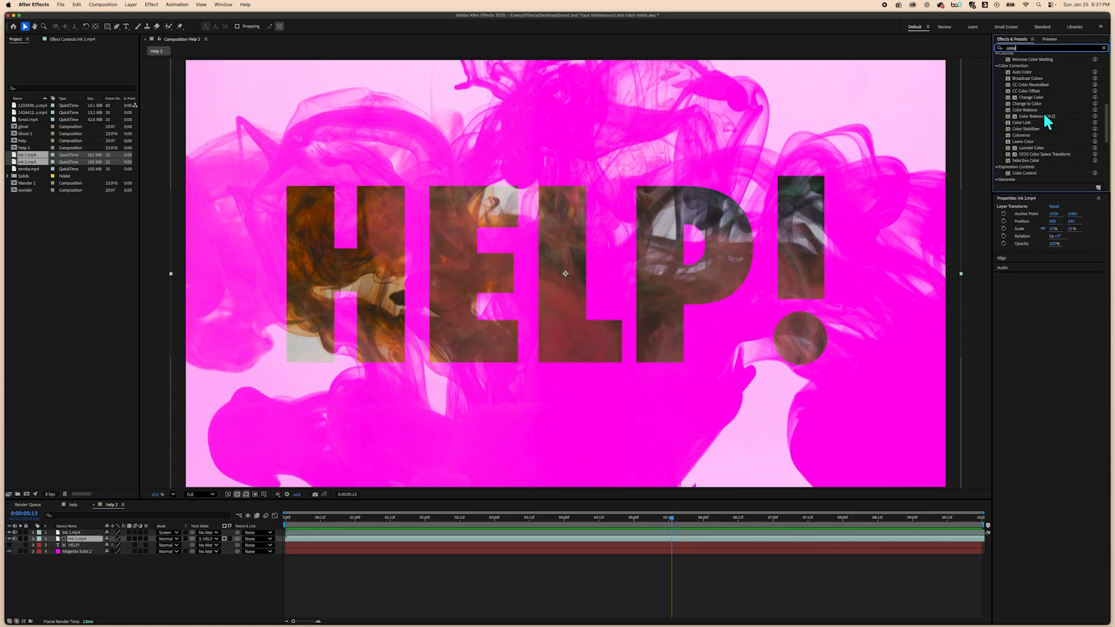
scroll(1048, 120, up, 1)
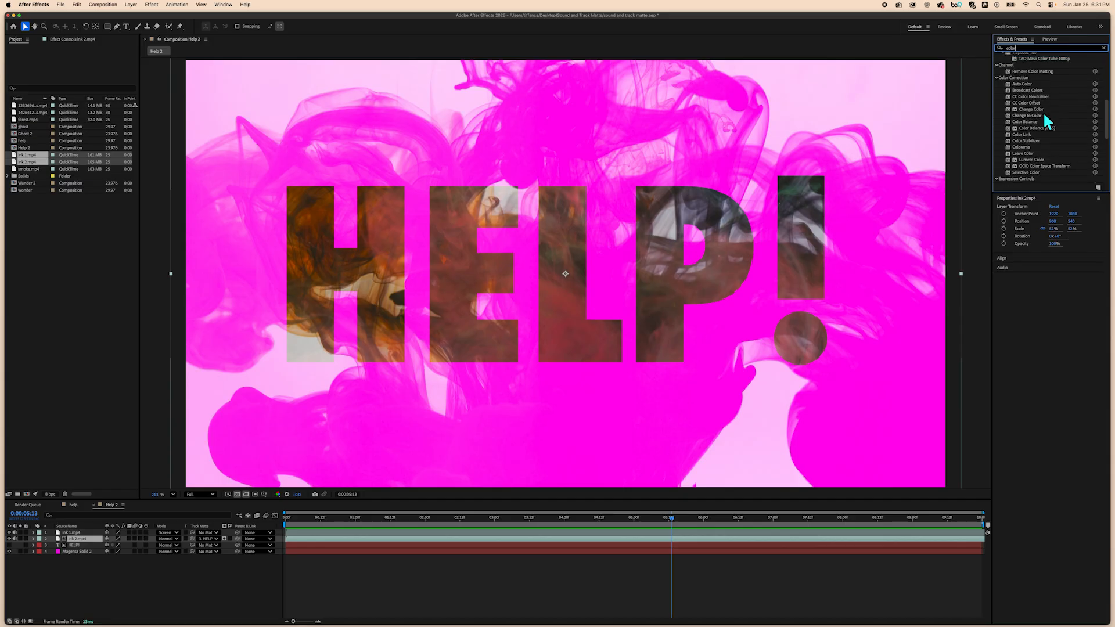
click(1020, 147)
mouse_move(1020, 147)
mouse_down()
mouse_move(970, 162)
mouse_move(219, 568)
mouse_move(224, 590)
mouse_move(67, 549)
mouse_move(78, 540)
mouse_up()
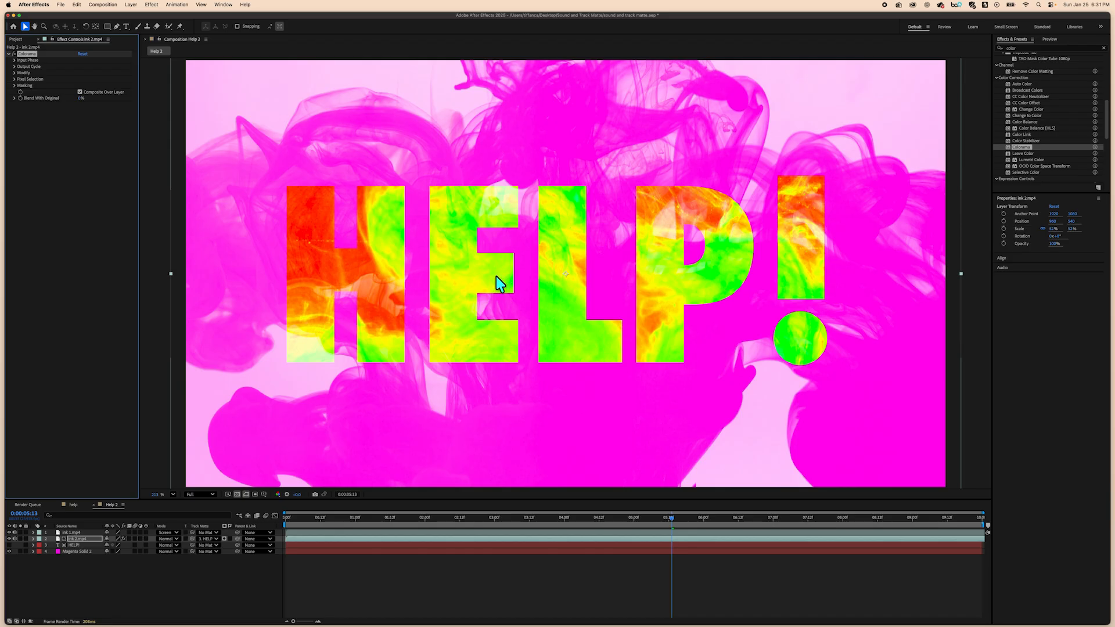
- At the composition's start, adjust Colorama's Input Phase Phase Shift until the HELP! letters turn cyan and blue, and enable keyframing for it
click(14, 60)
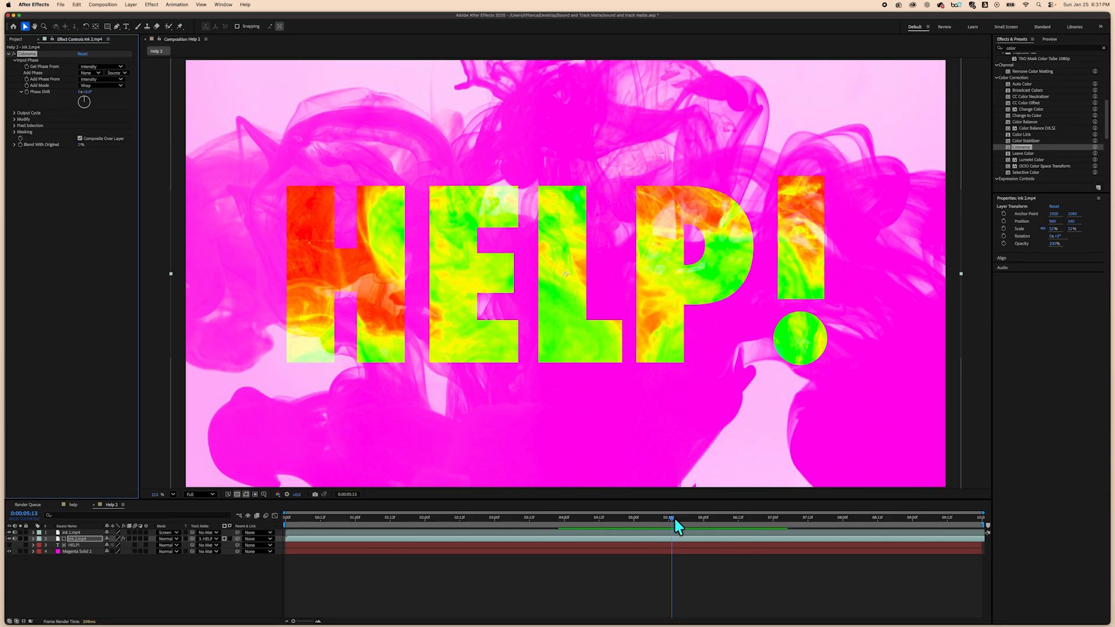
drag(671, 518, 280, 481)
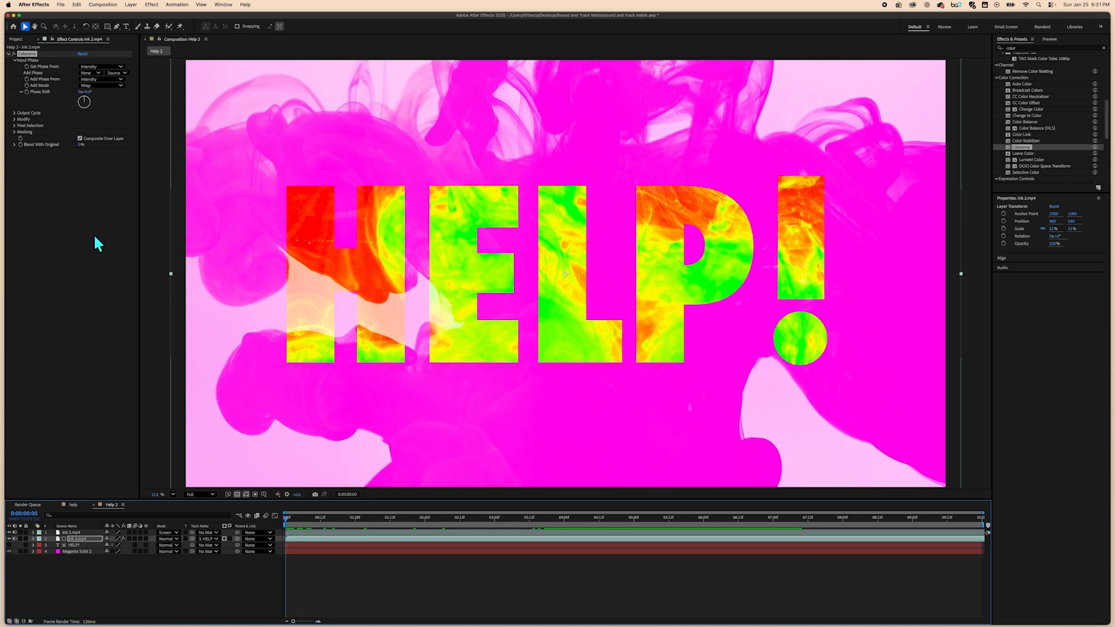
mouse_move(81, 92)
mouse_down()
mouse_move(219, 96)
mouse_move(291, 116)
mouse_move(4, 250)
mouse_move(34, 119)
mouse_move(68, 91)
mouse_up()
click(81, 92)
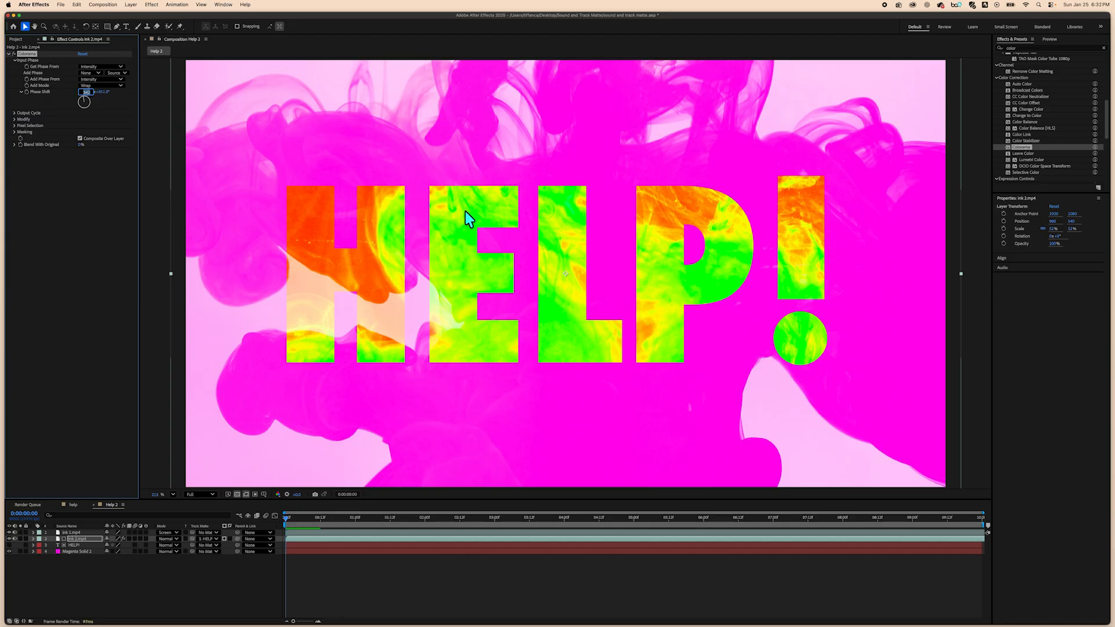
text(0)
click(96, 232)
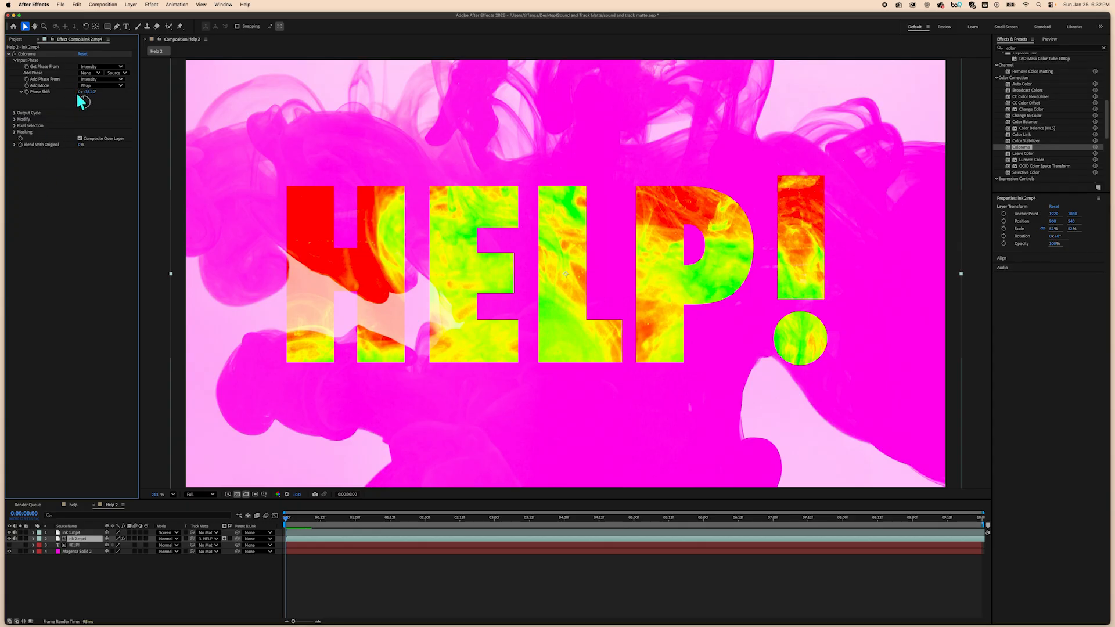
drag(90, 94, 46, 99)
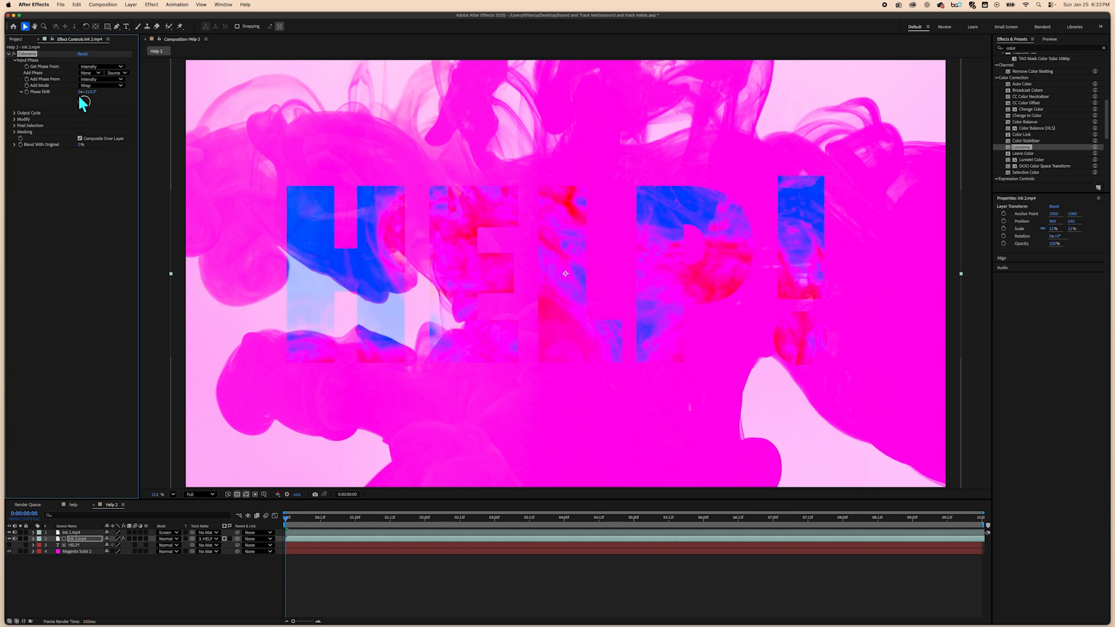
drag(87, 92, 38, 88)
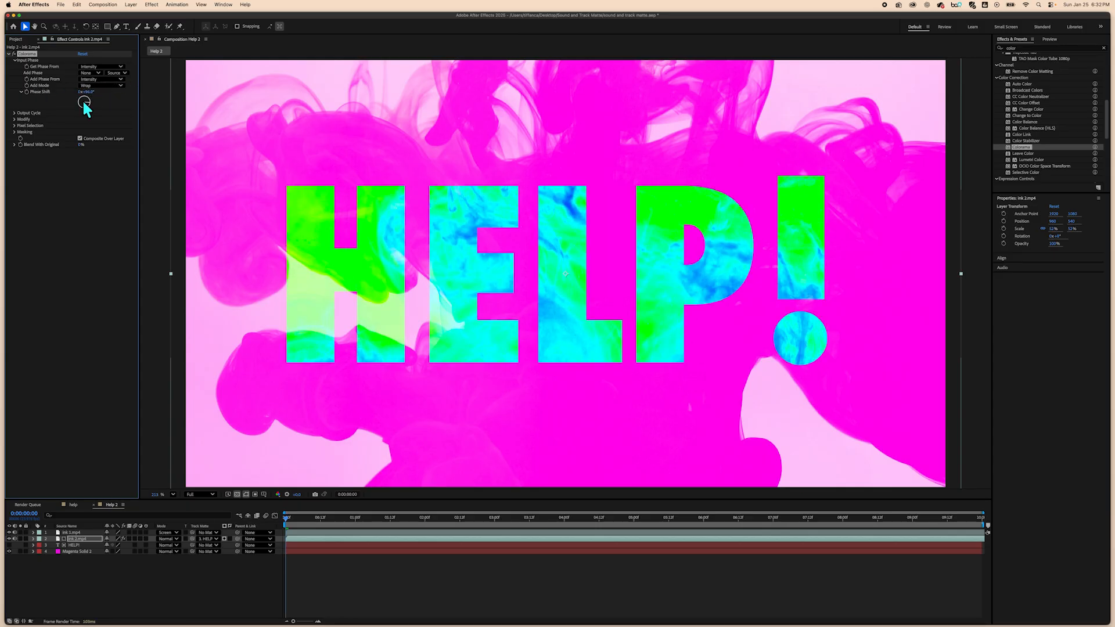
drag(87, 92, 120, 92)
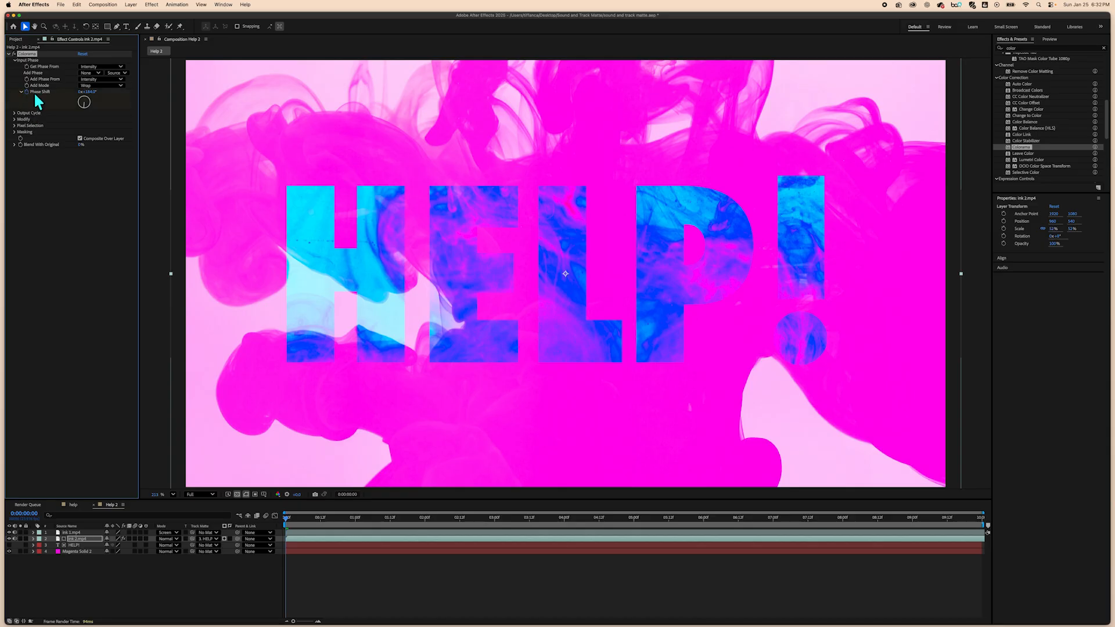
- Expand the Colorama Input Phase properties of ink 2.mp4 in the timeline to reveal the Phase Shift keyframe
click(33, 538)
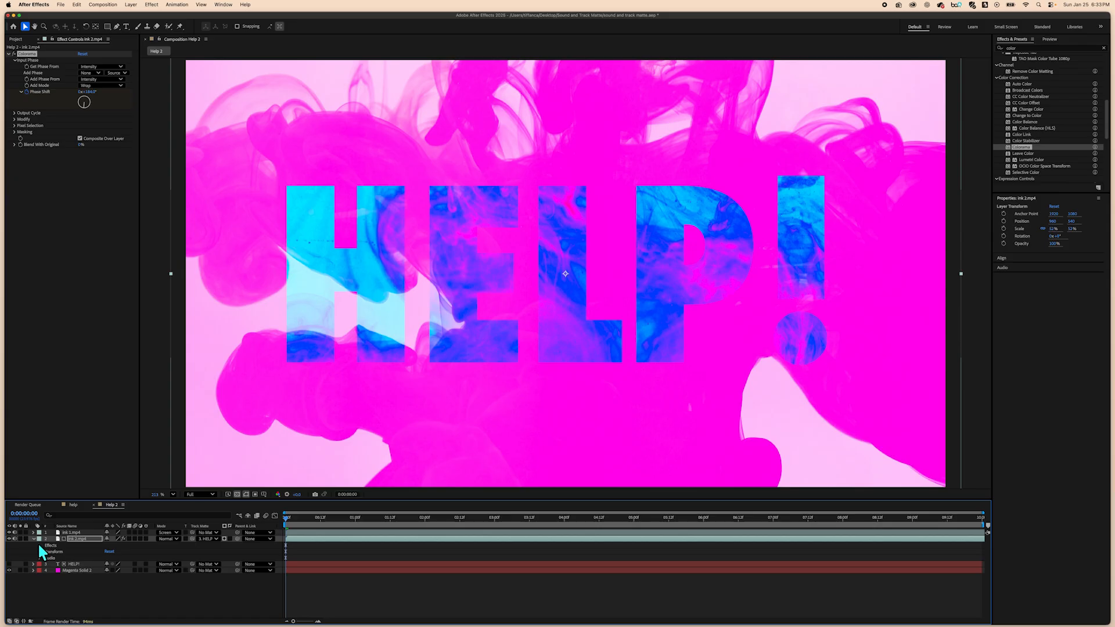
click(39, 545)
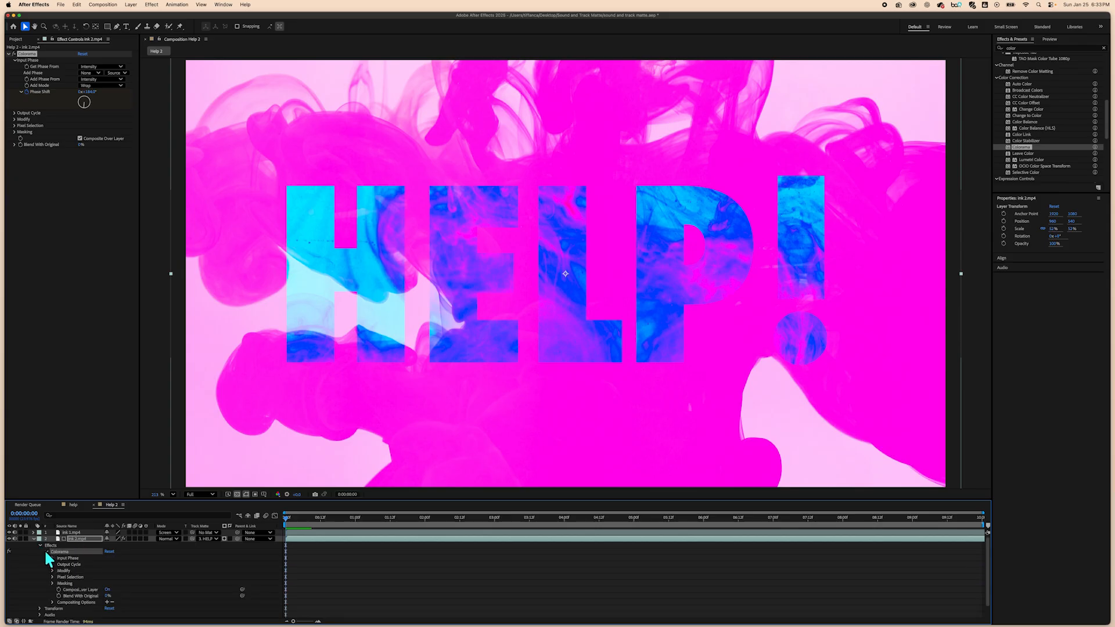
scroll(398, 579, down, 2)
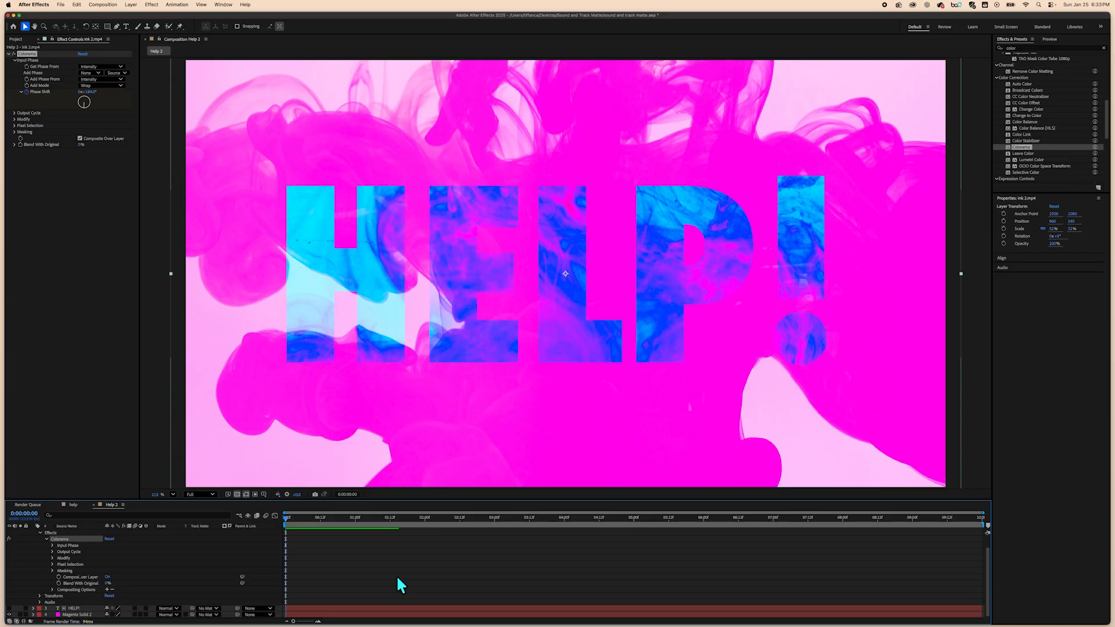
scroll(268, 557, up, 2)
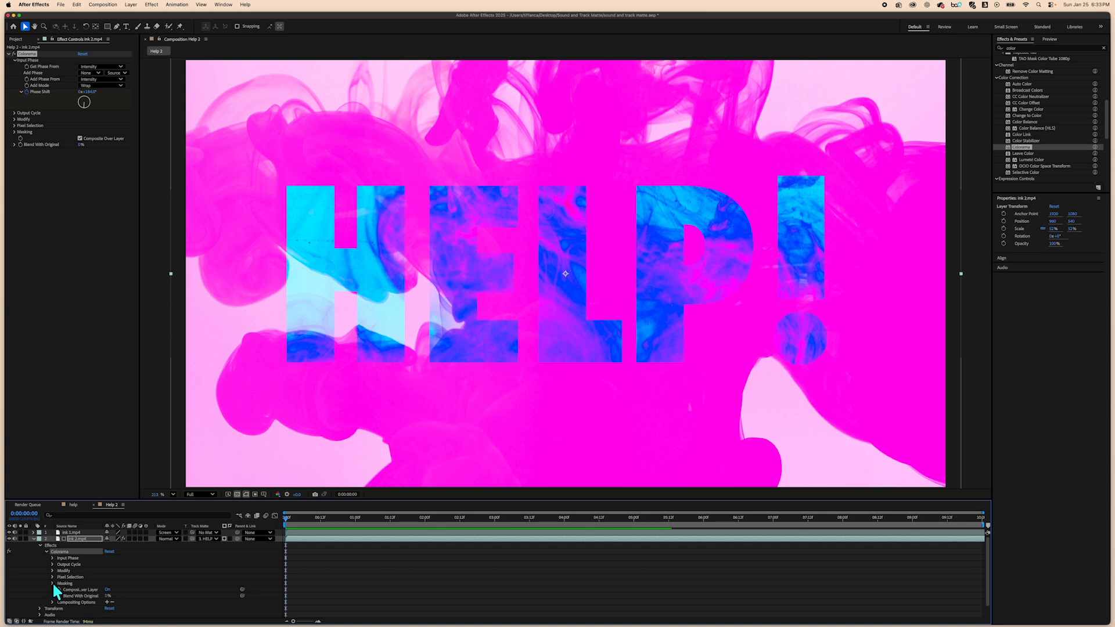
scroll(70, 559, down, 2)
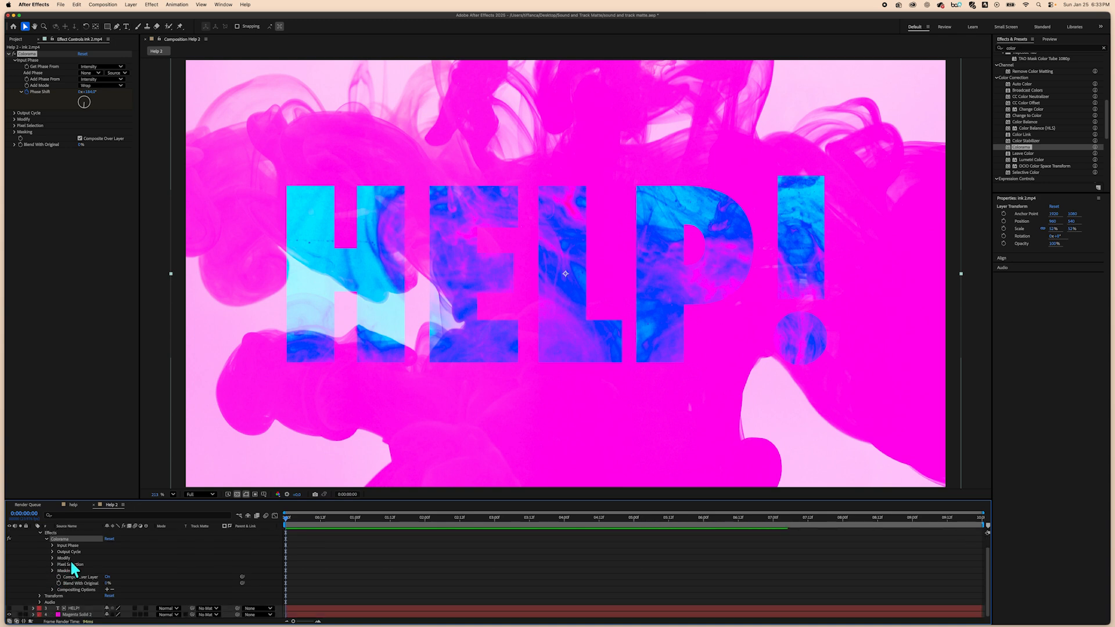
click(39, 596)
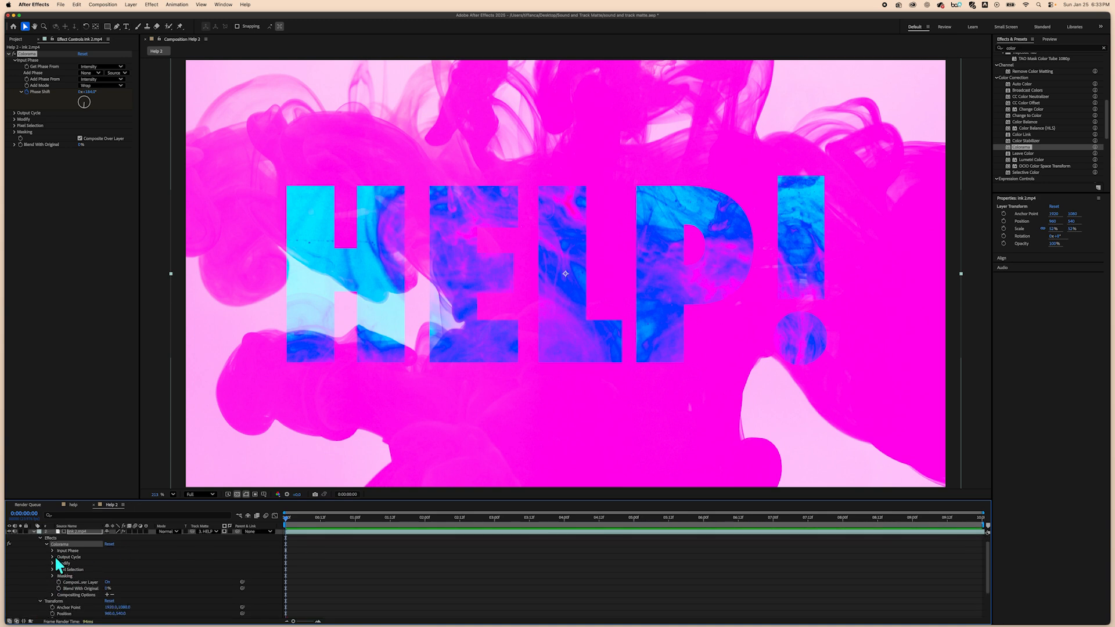
click(52, 551)
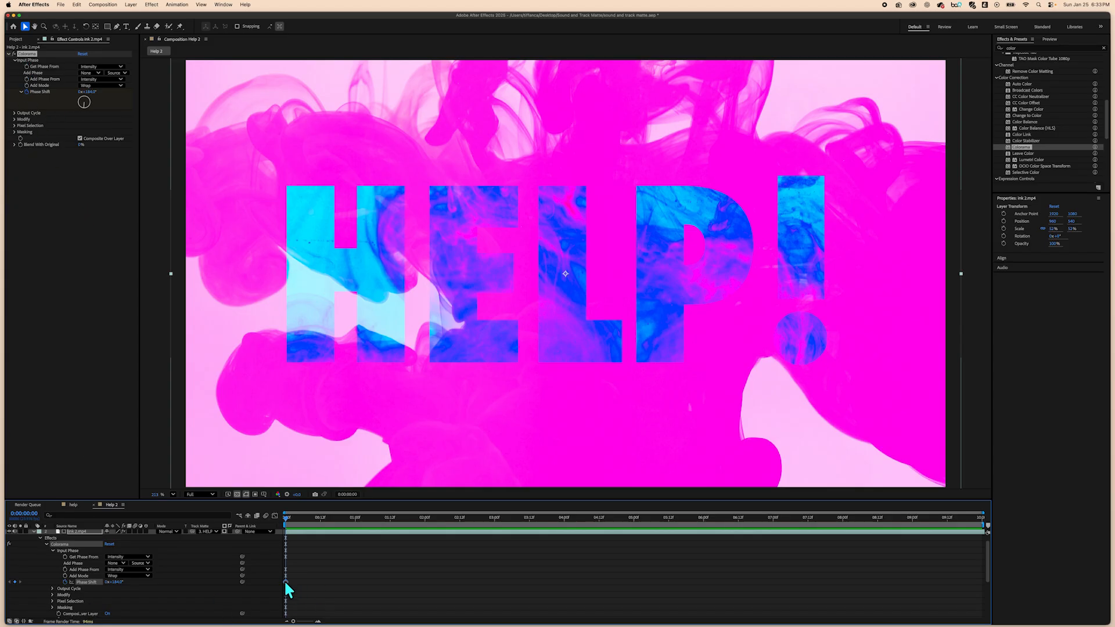
- Add a second Phase Shift keyframe at 0:00:09:23 with the revolutions set to 1
drag(285, 519, 987, 462)
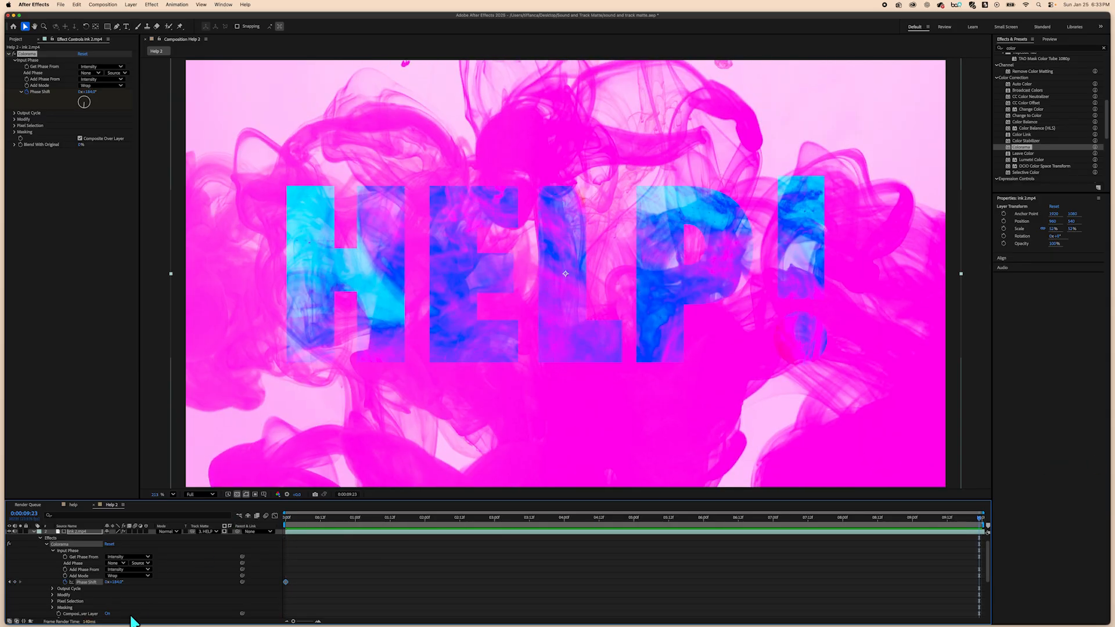
click(77, 92)
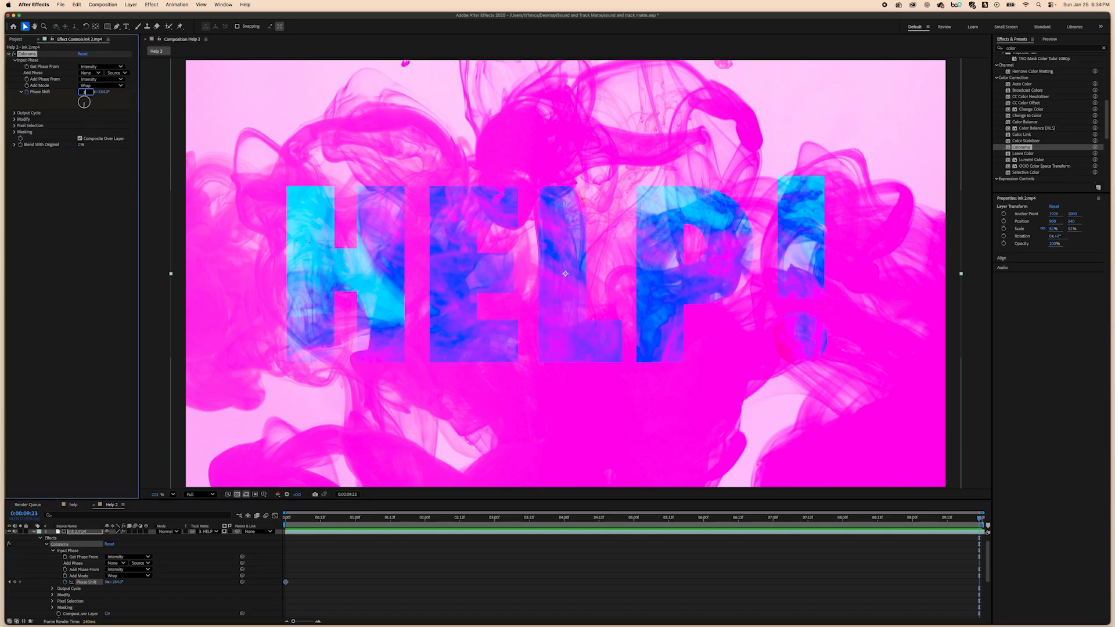
key(Return)
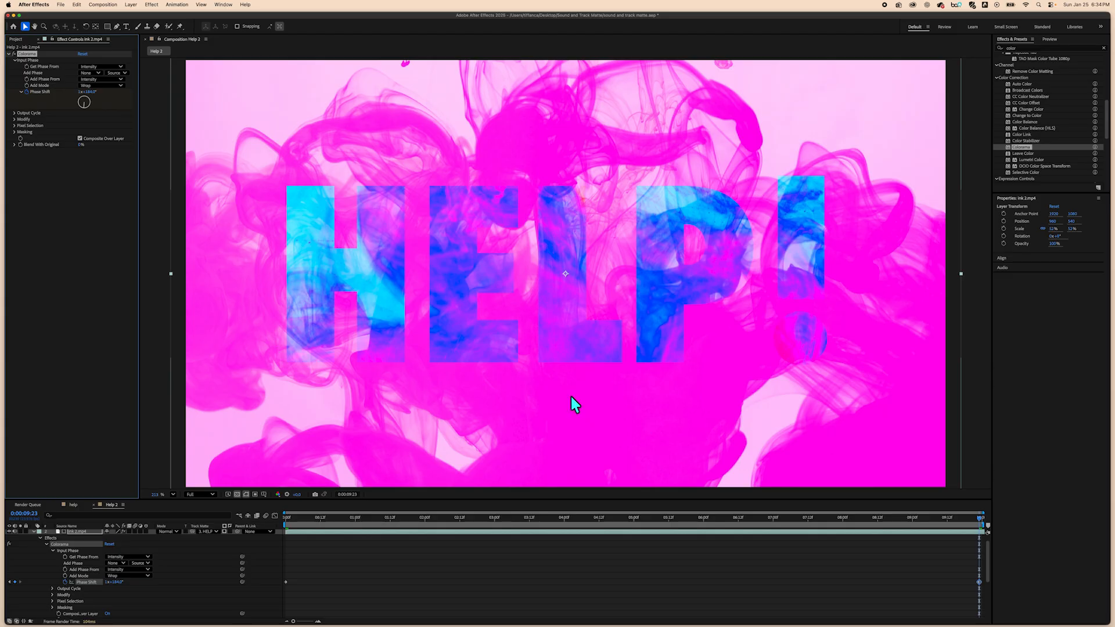
- Scrub and play the color-cycling HELP! text, stop the preview, and collapse the ink 2.mp4 layer's properties
click(979, 517)
drag(980, 525, 325, 509)
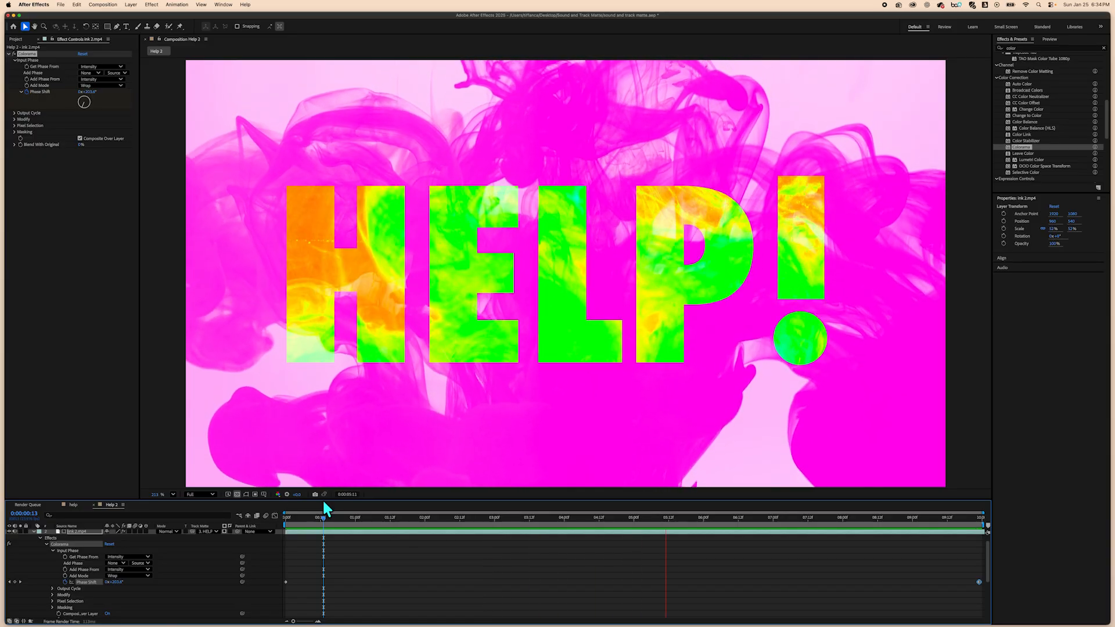
key(space)
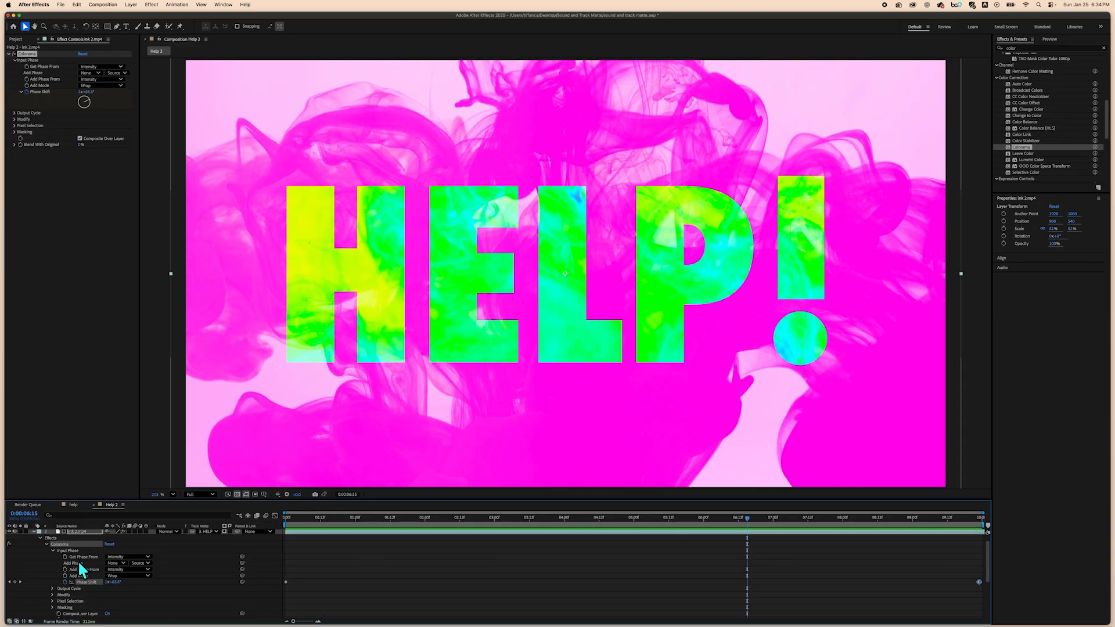
click(53, 551)
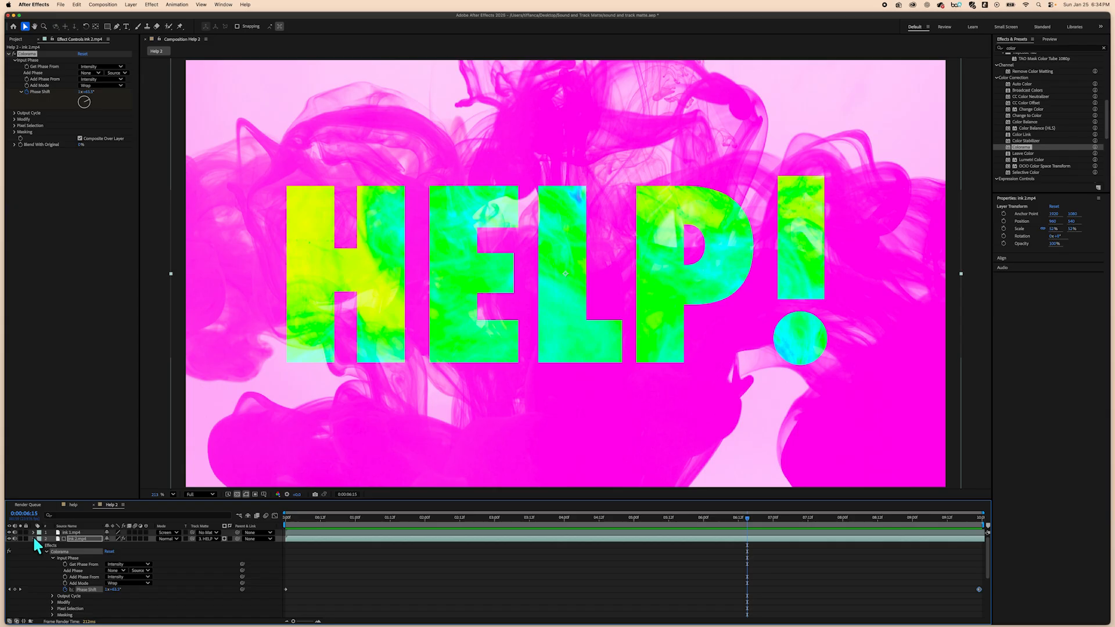
click(33, 536)
click(69, 560)
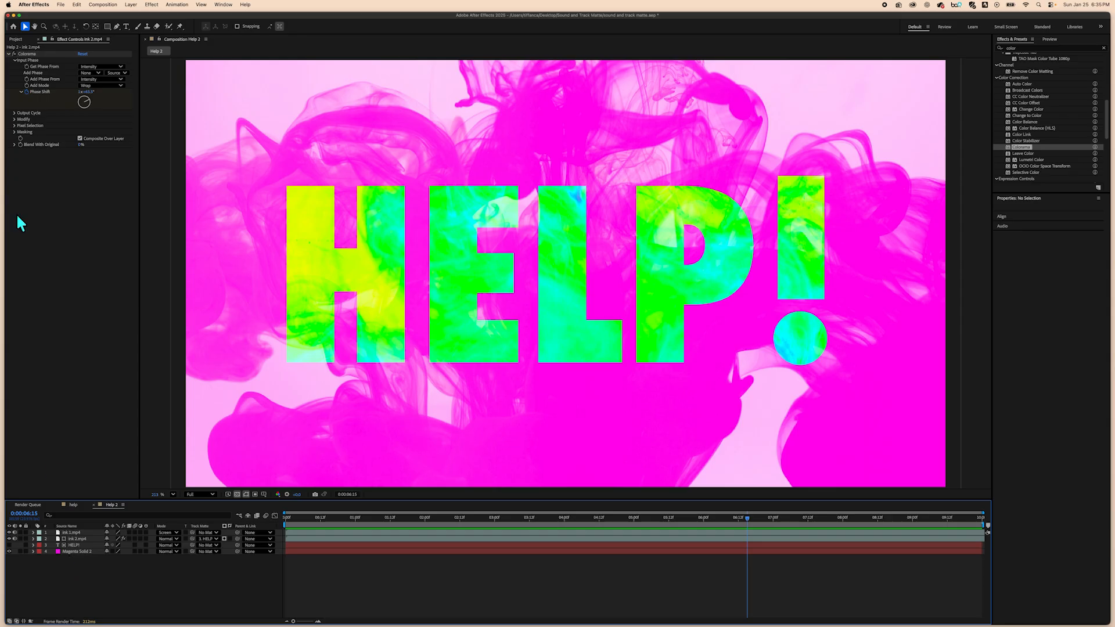
- Create a new adjustment layer above all the other layers
click(131, 6)
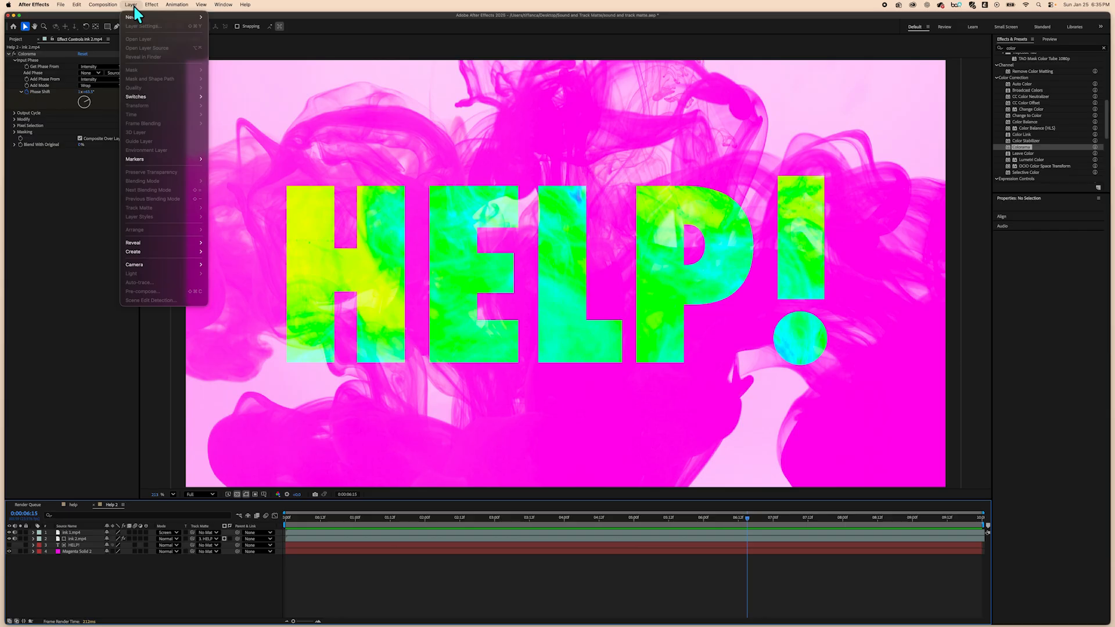
mouse_move(137, 15)
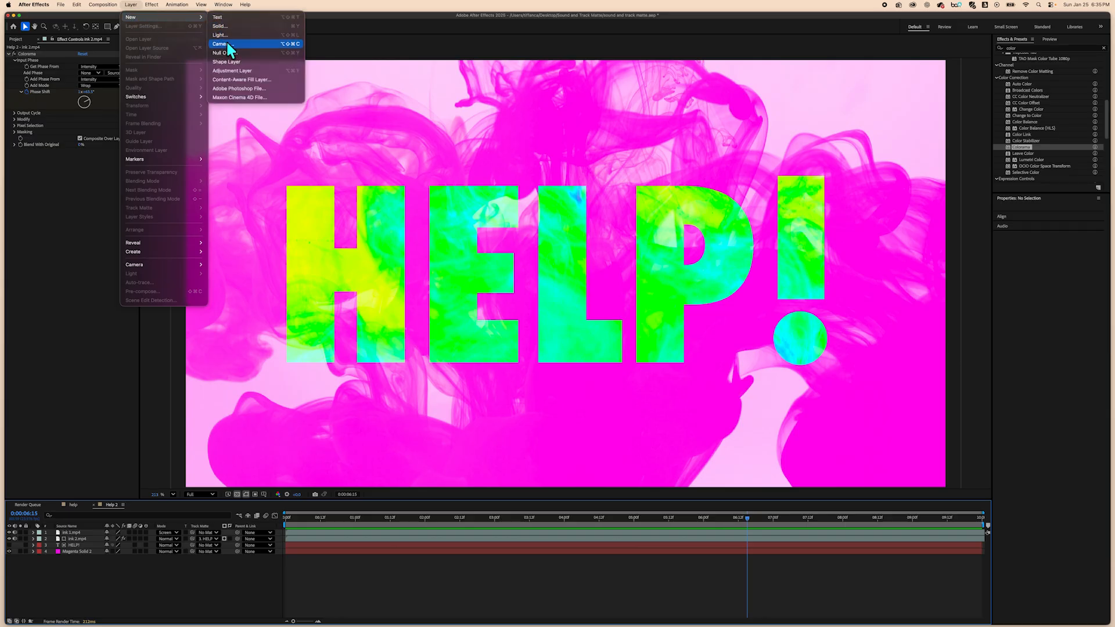
click(242, 72)
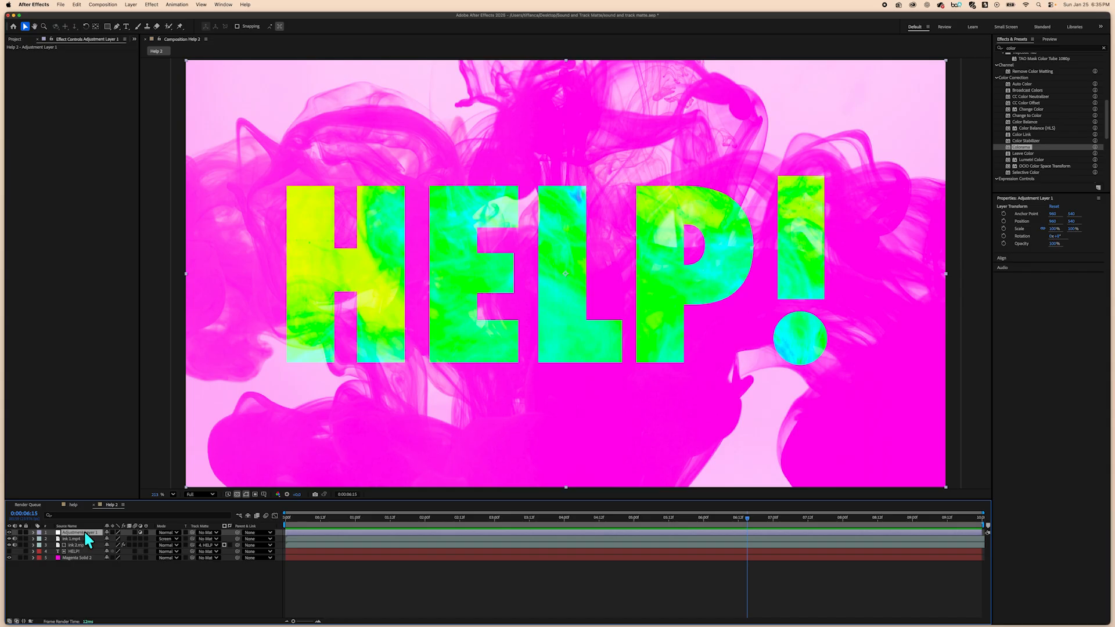
- Search the presets for "bad", apply Bad TV 2 - old to the adjustment layer, and preview the distorted composition
scroll(1043, 124, up, 10)
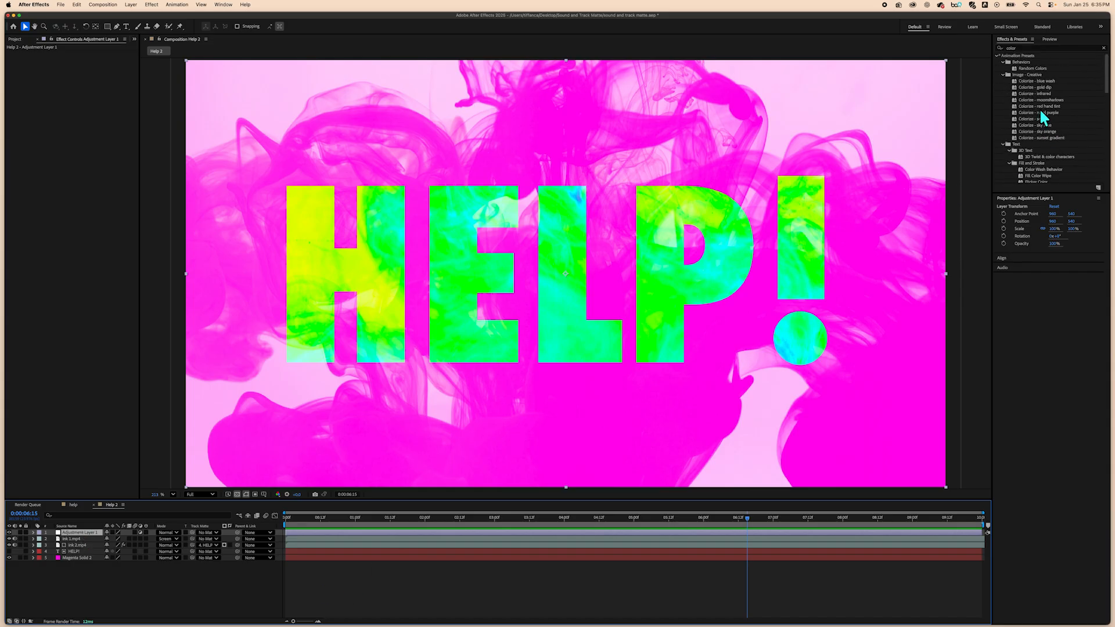
click(997, 48)
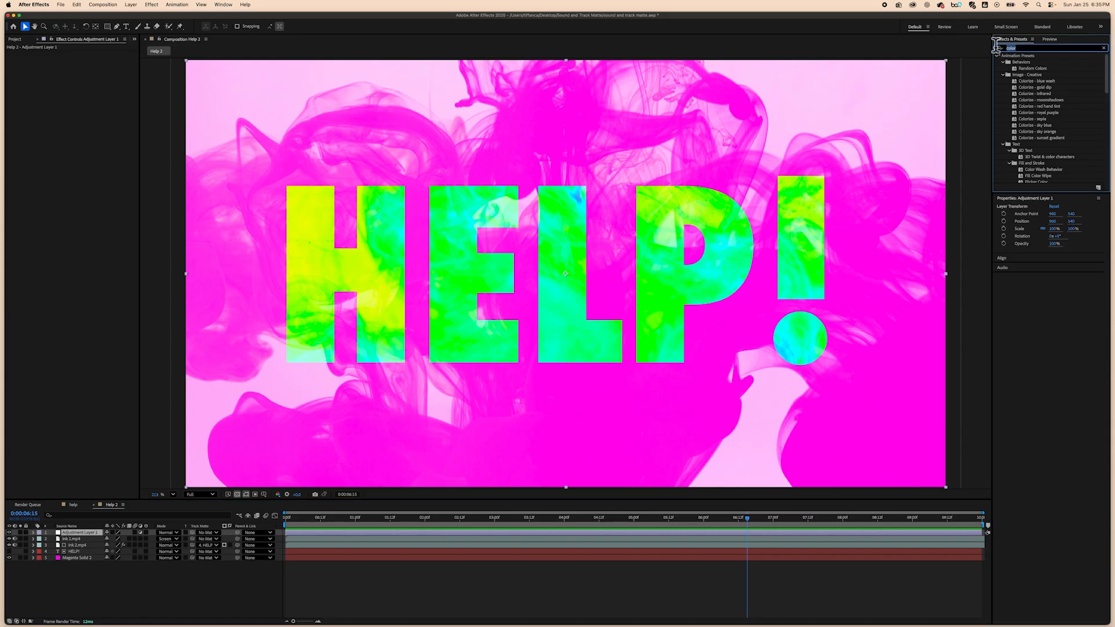
text(bad)
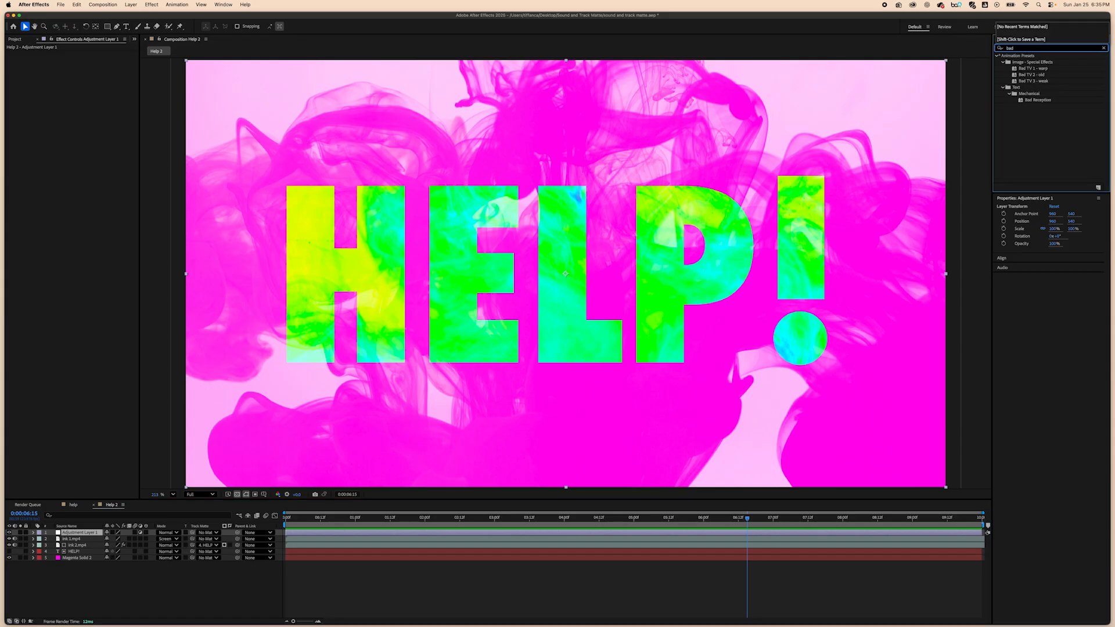
click(1040, 74)
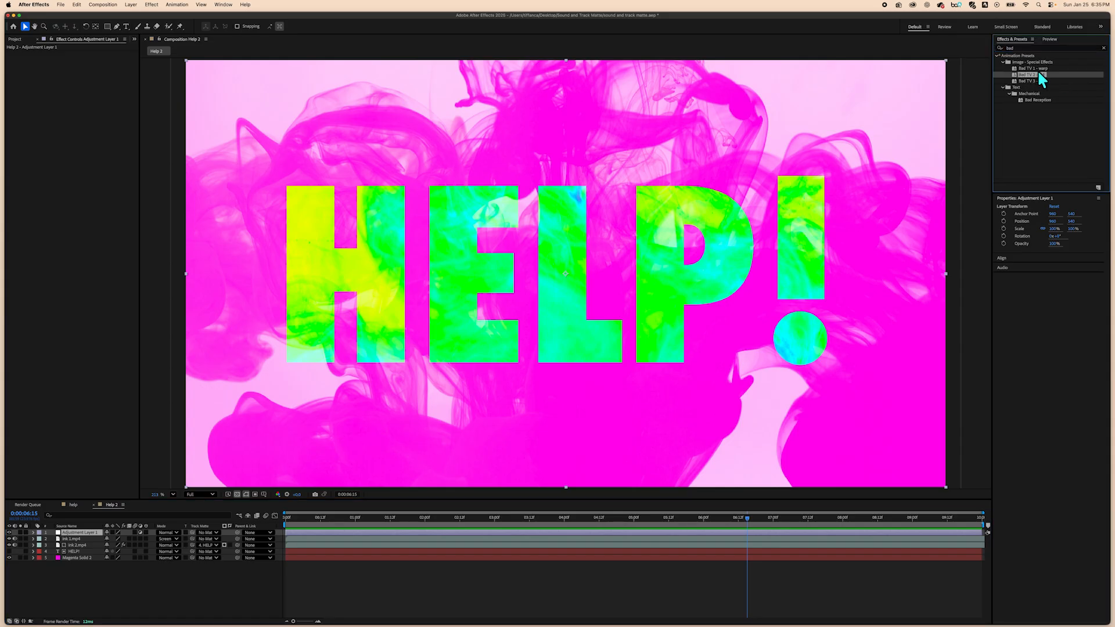
mouse_move(1029, 72)
mouse_down()
mouse_move(737, 141)
mouse_move(242, 369)
mouse_move(58, 540)
mouse_move(68, 532)
mouse_up()
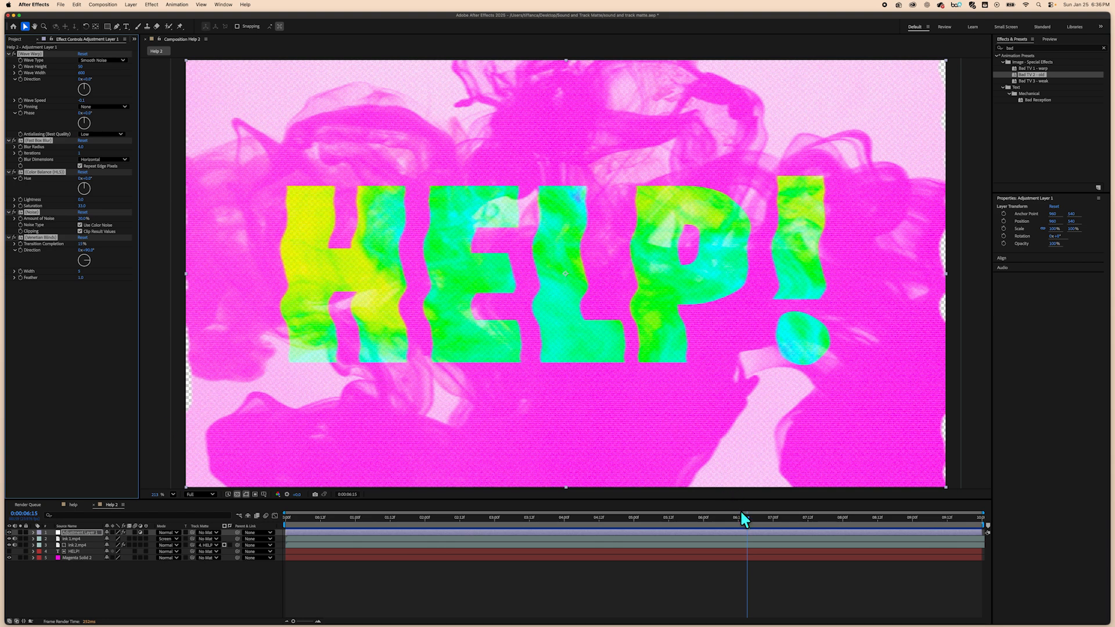
drag(747, 517, 421, 516)
key(space)
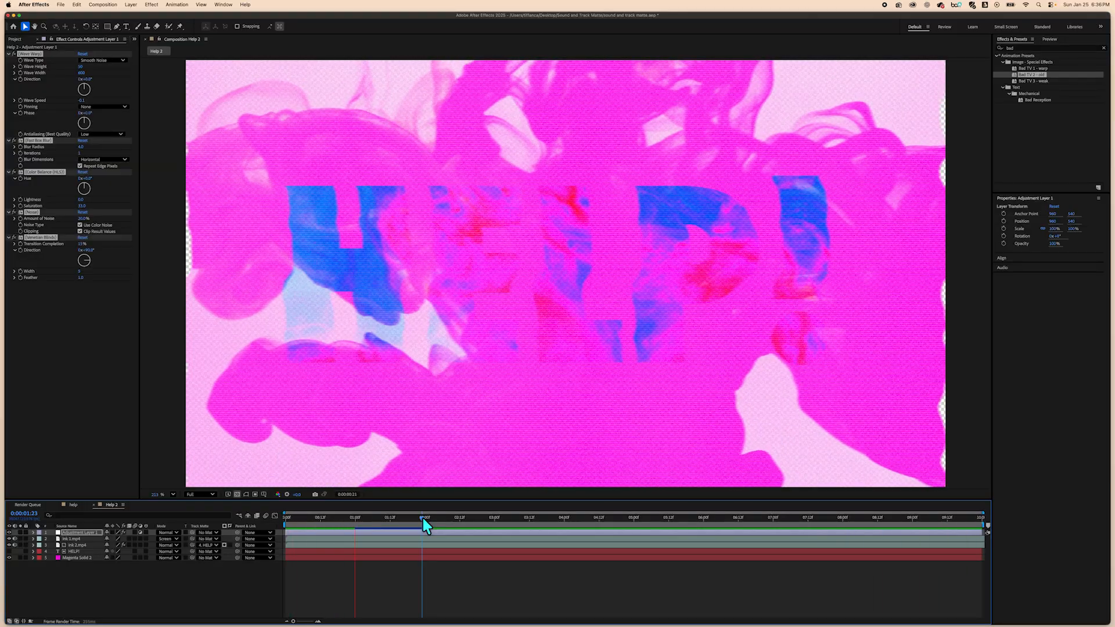
- Play through the distorted HELP! composition and check its wavy edges with the transparency grid off and on
drag(545, 518, 372, 411)
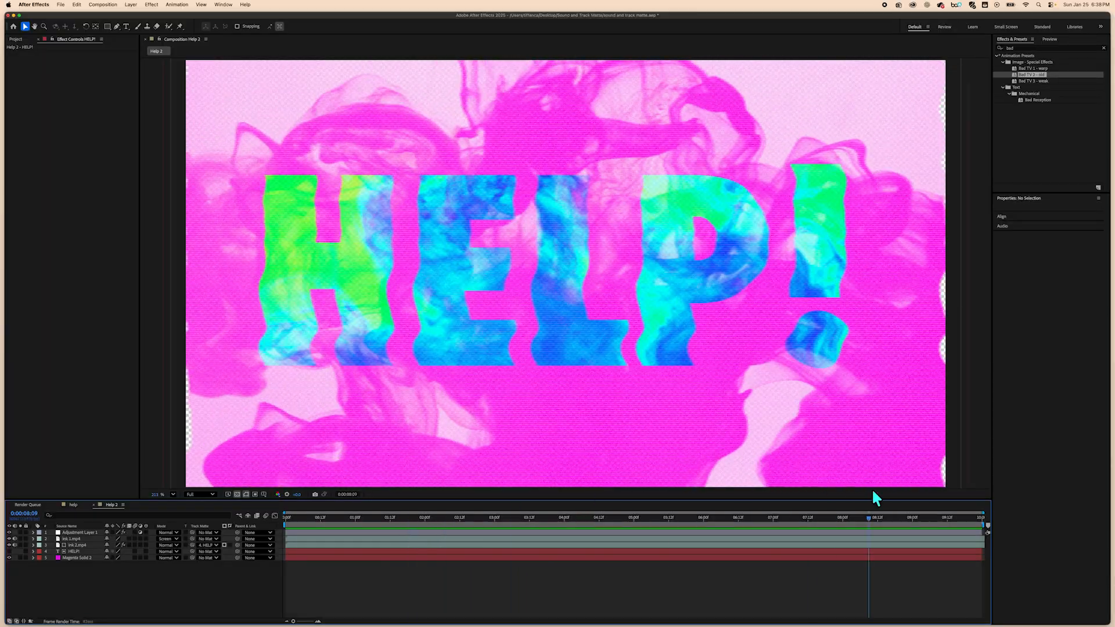
key(space)
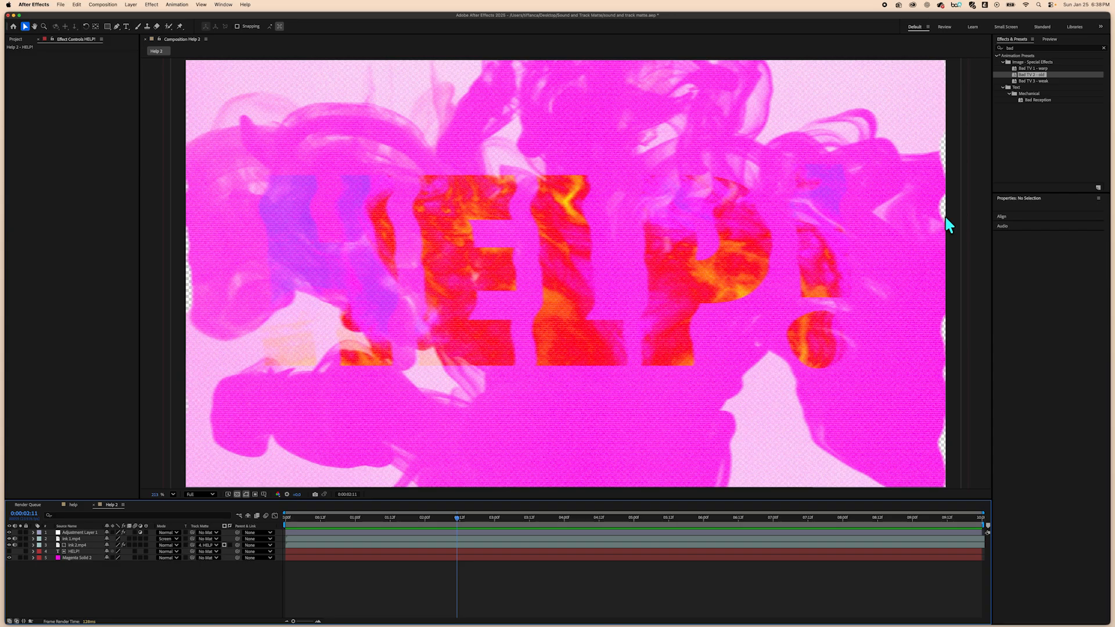
click(237, 494)
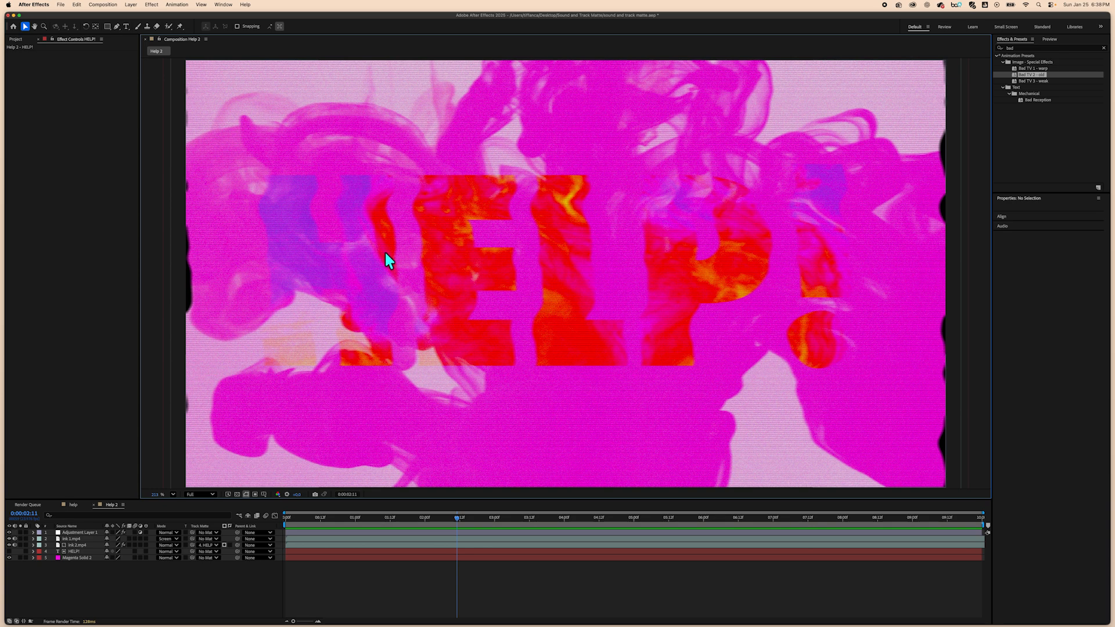
click(237, 494)
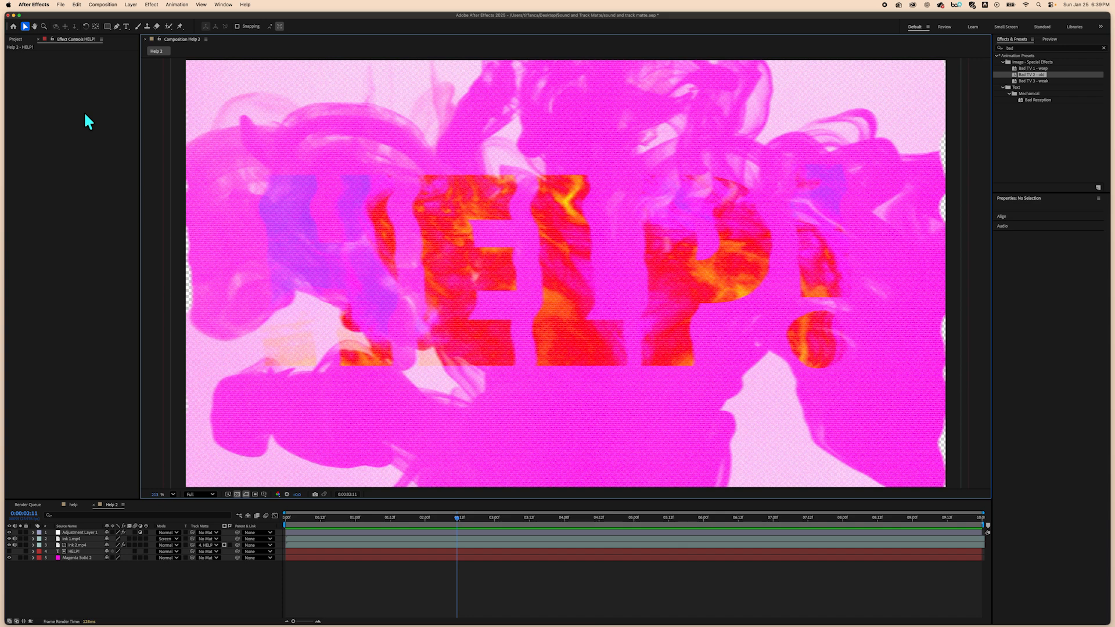
click(176, 290)
- Save the project and add the Help 2 composition to the render queue
click(60, 5)
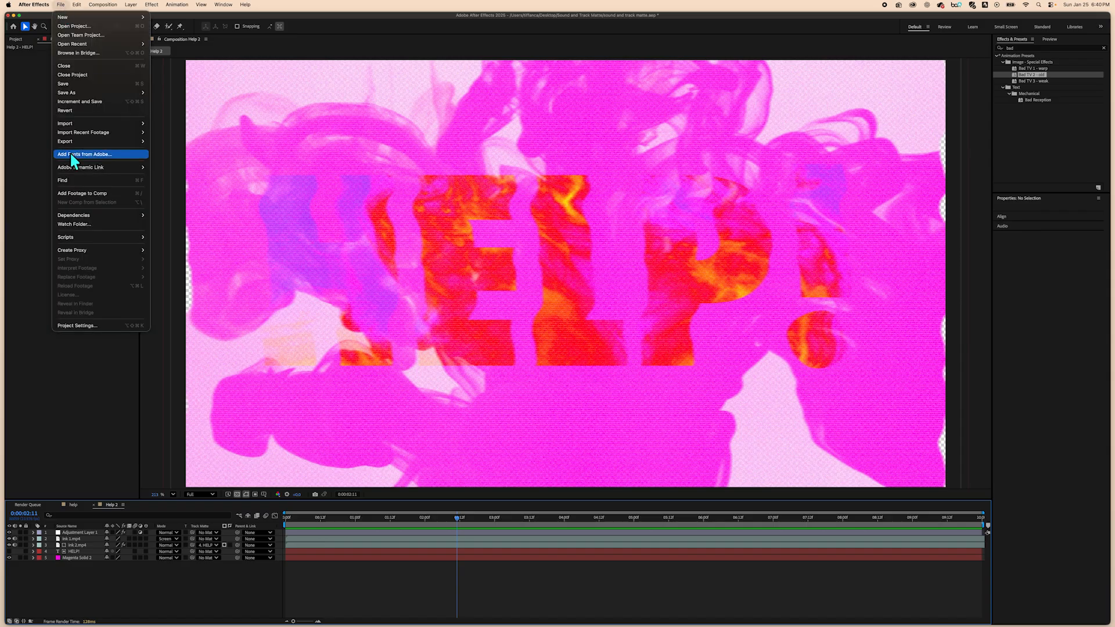
click(86, 84)
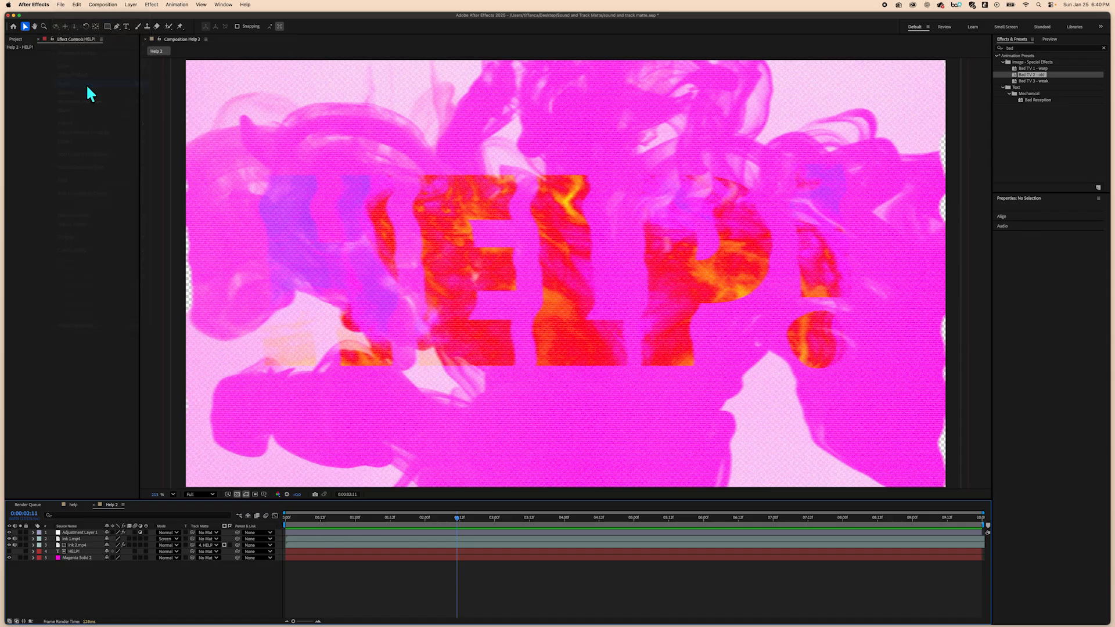
click(103, 5)
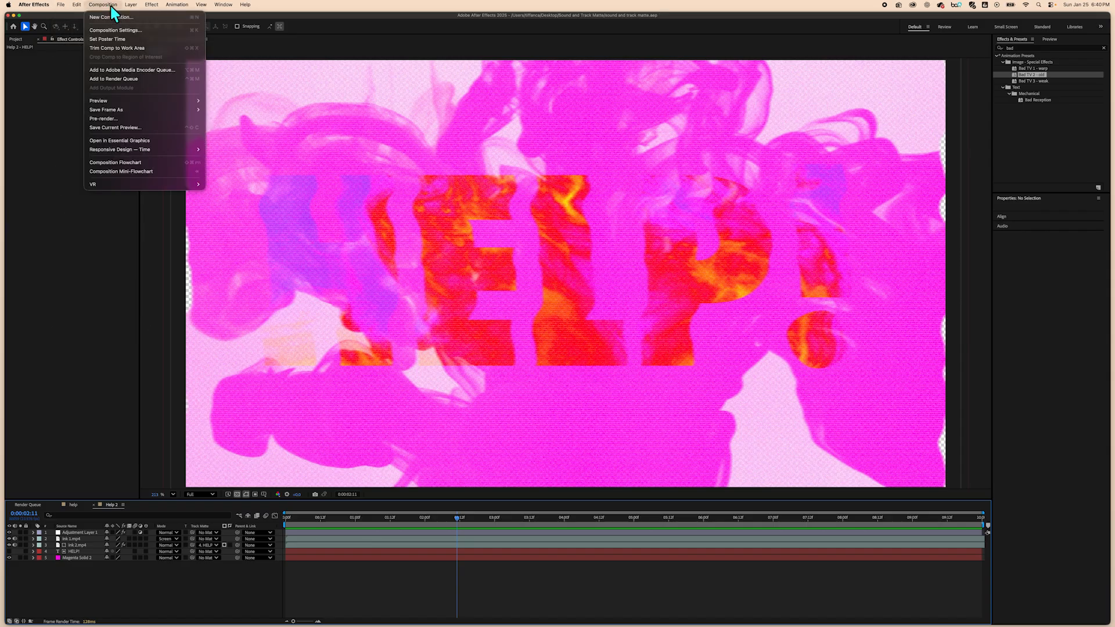
click(119, 78)
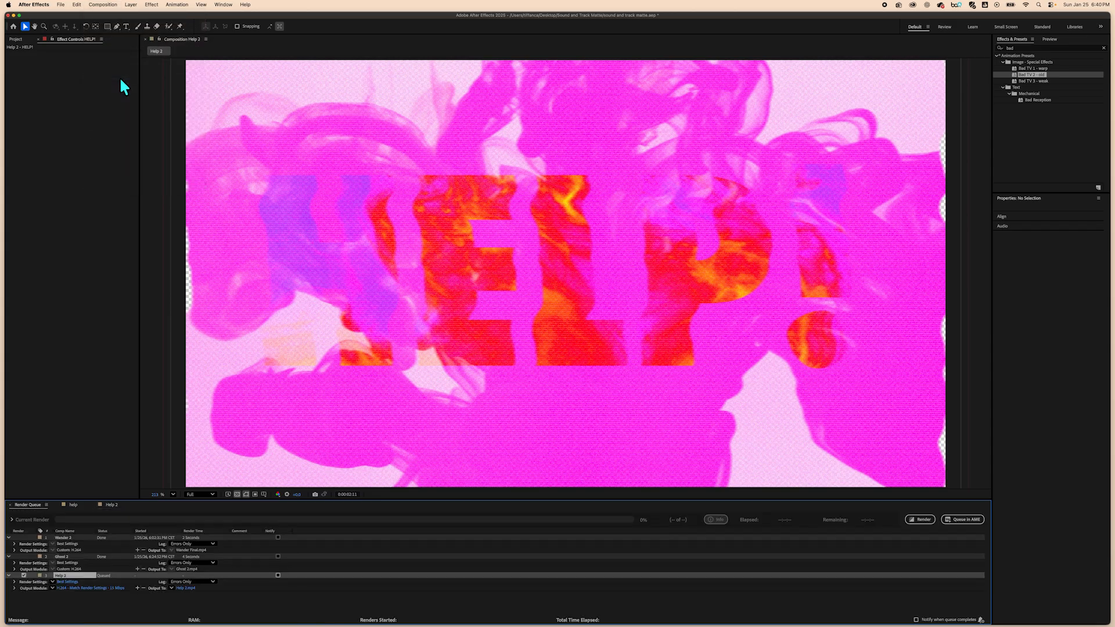
- Set the output format of the queued Help 2 render to QuickTime
click(90, 590)
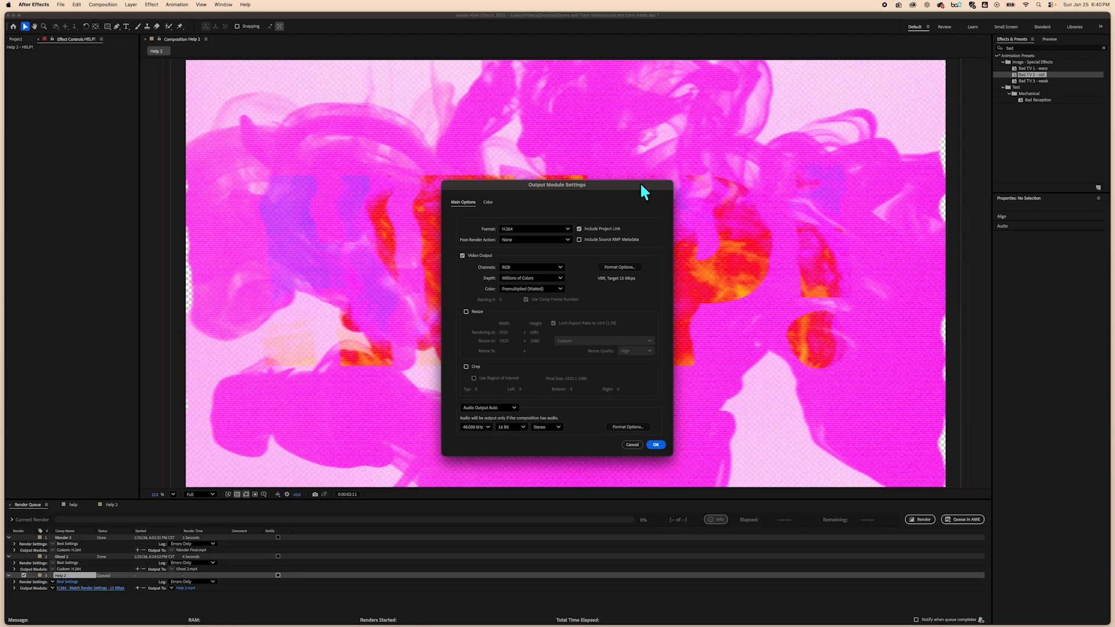
click(531, 267)
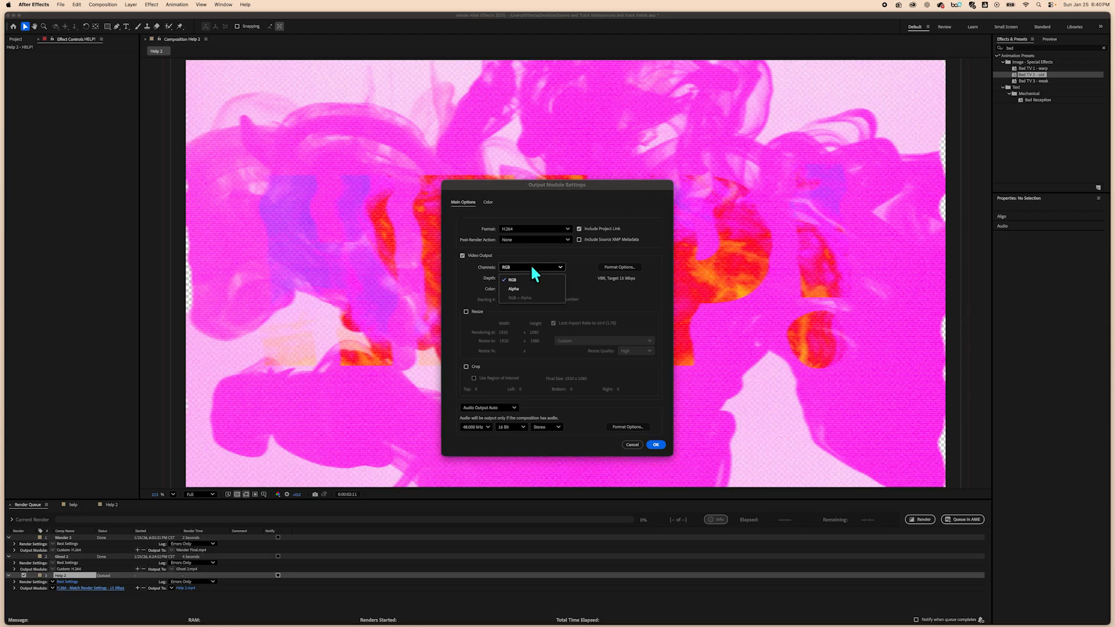
click(534, 256)
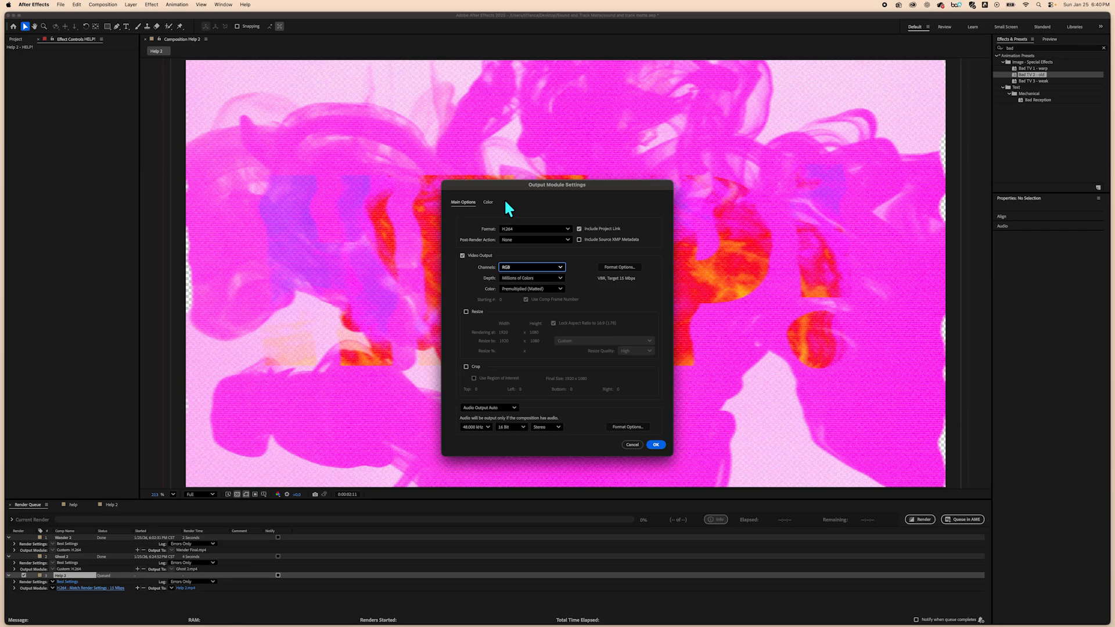
click(568, 226)
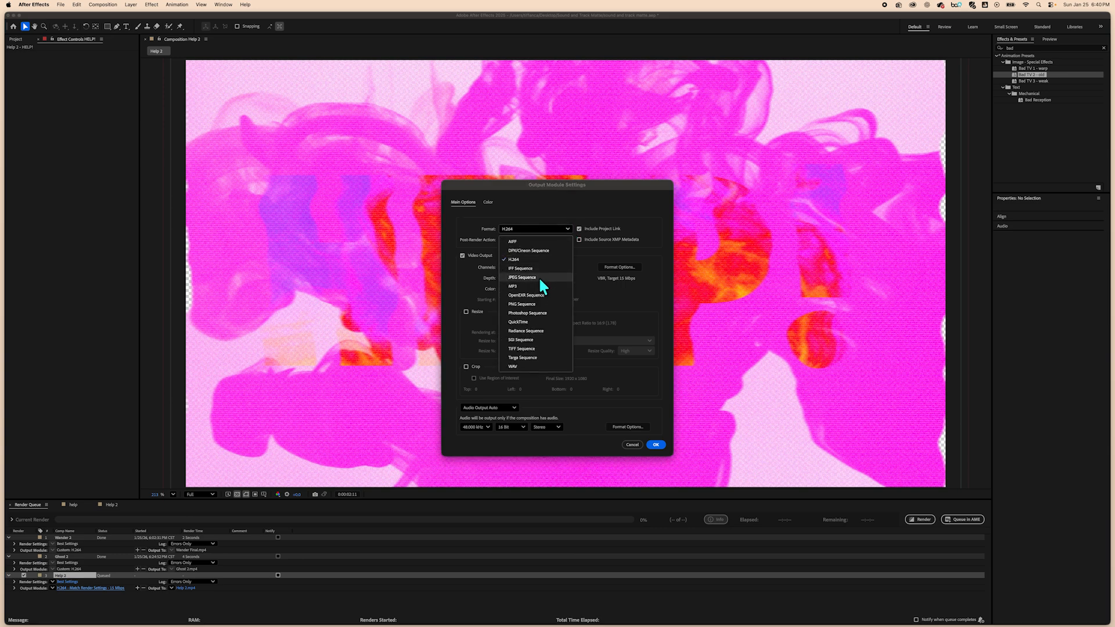
click(532, 323)
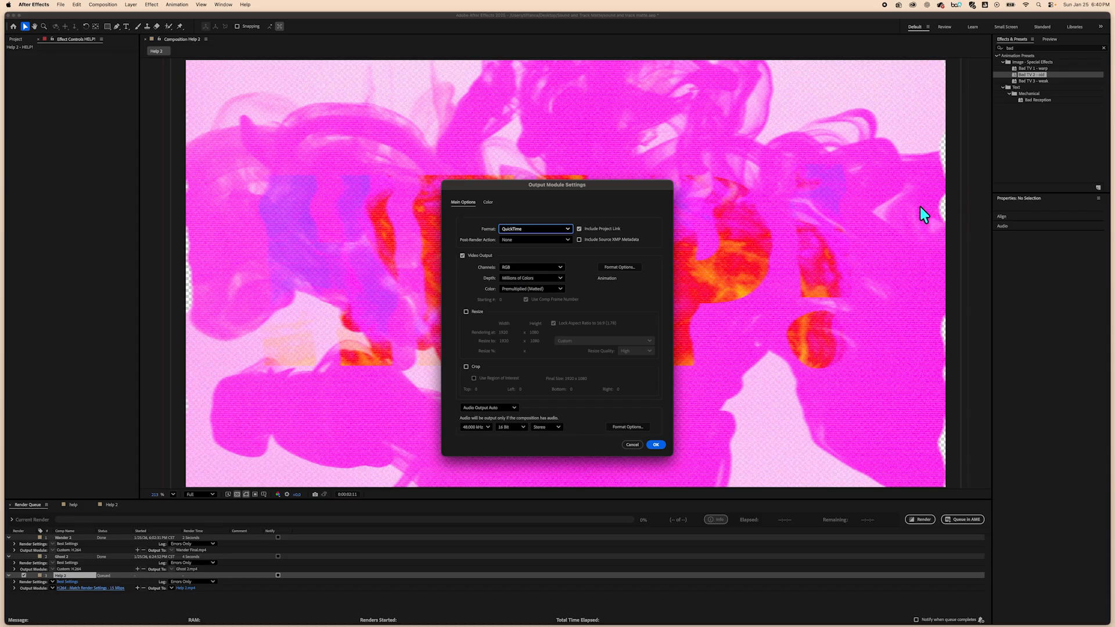
- Set the output channels to RGB + Alpha, keeping the QuickTime format, and accept the output module settings
click(537, 268)
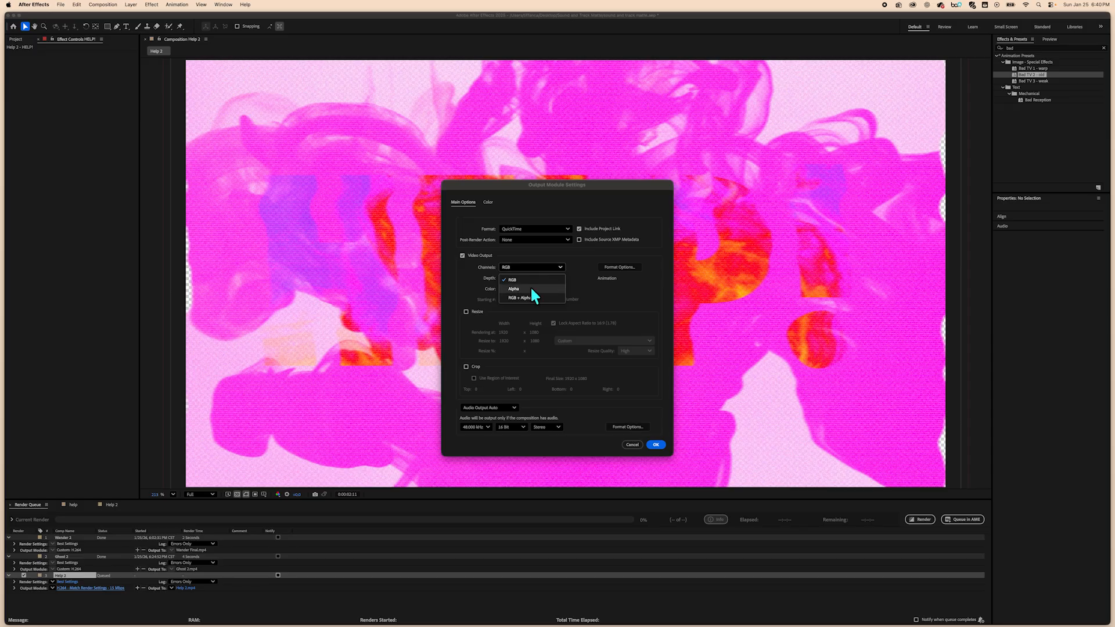
click(532, 305)
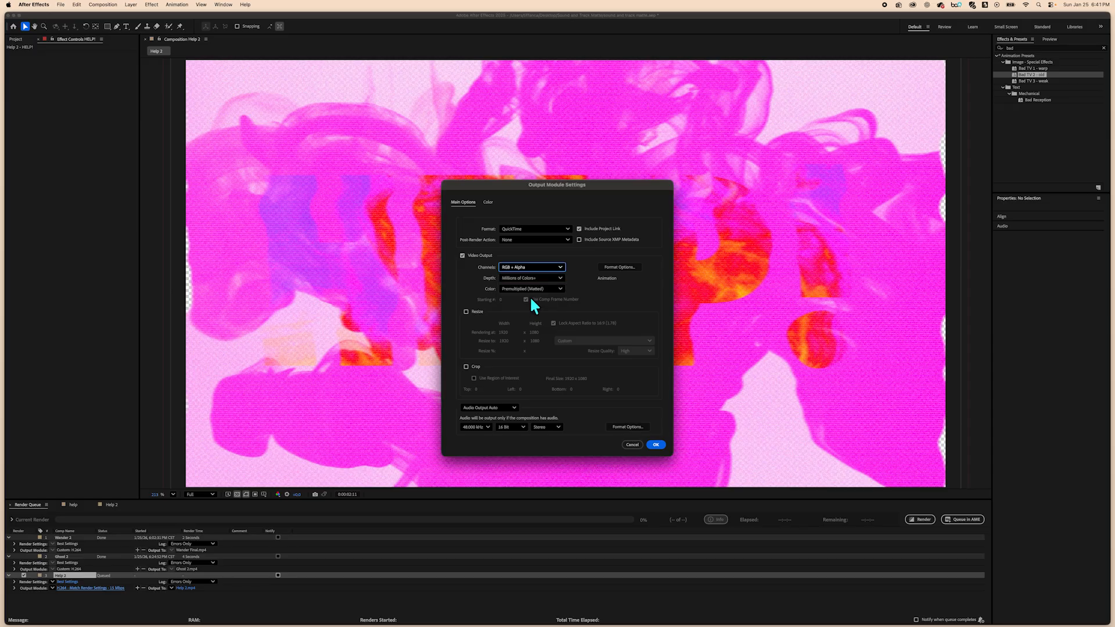
click(535, 231)
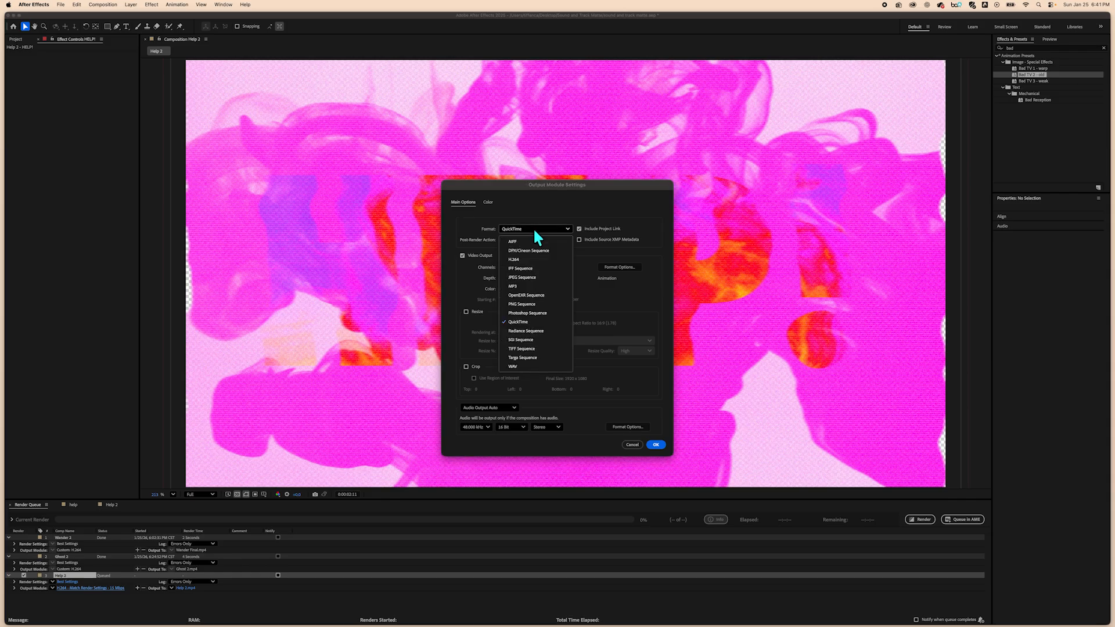
click(527, 322)
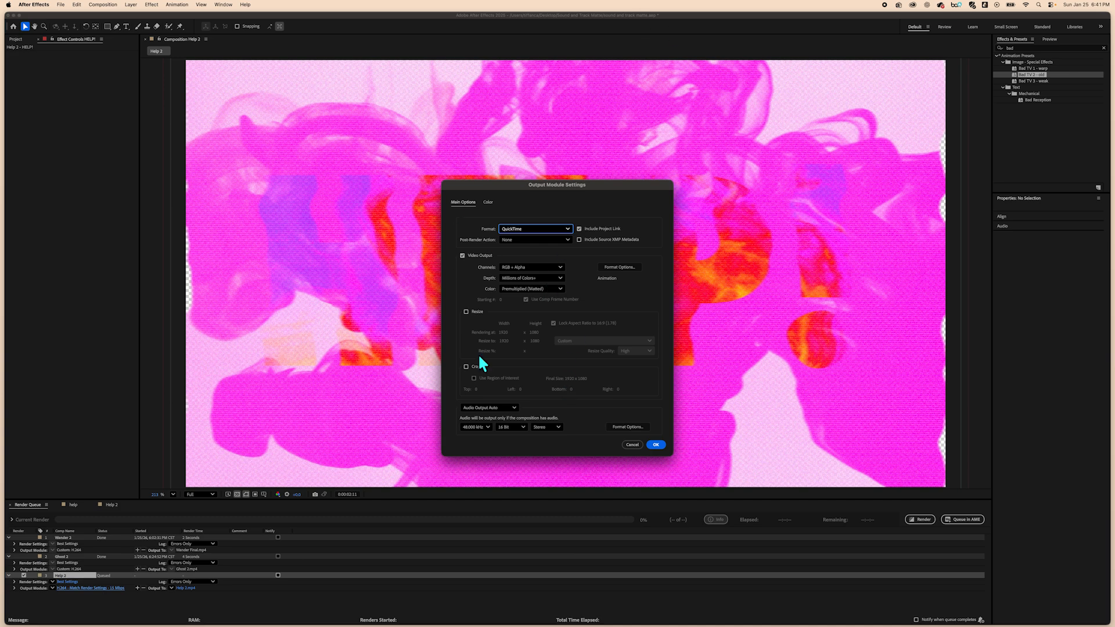
click(656, 445)
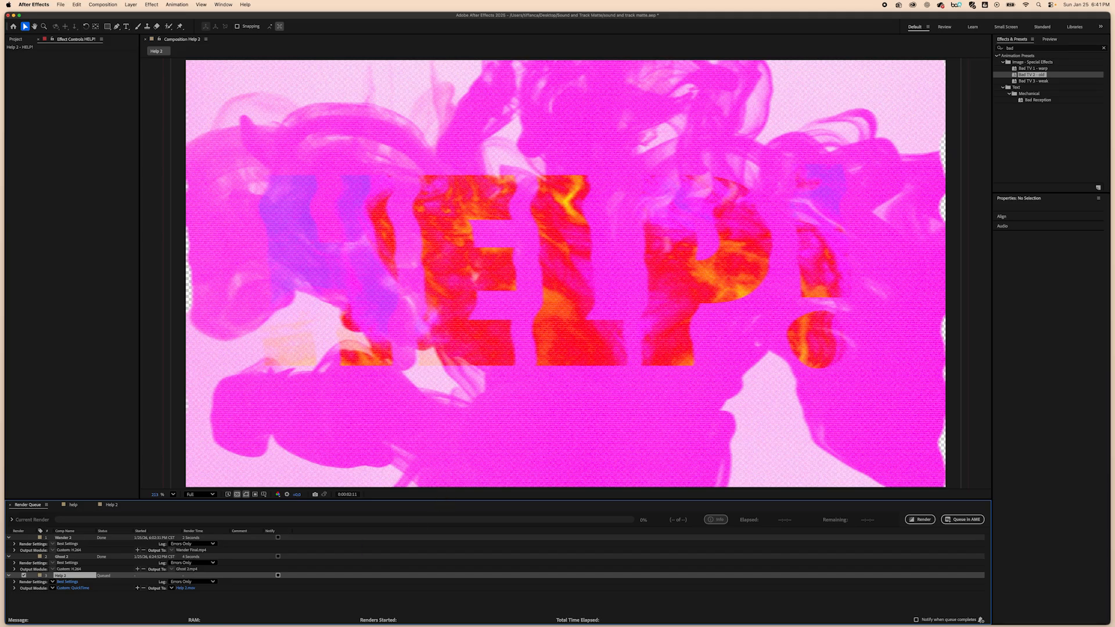
- Save the output movie as Help 2.mov in the Sound and Track Matte folder and render it
click(181, 588)
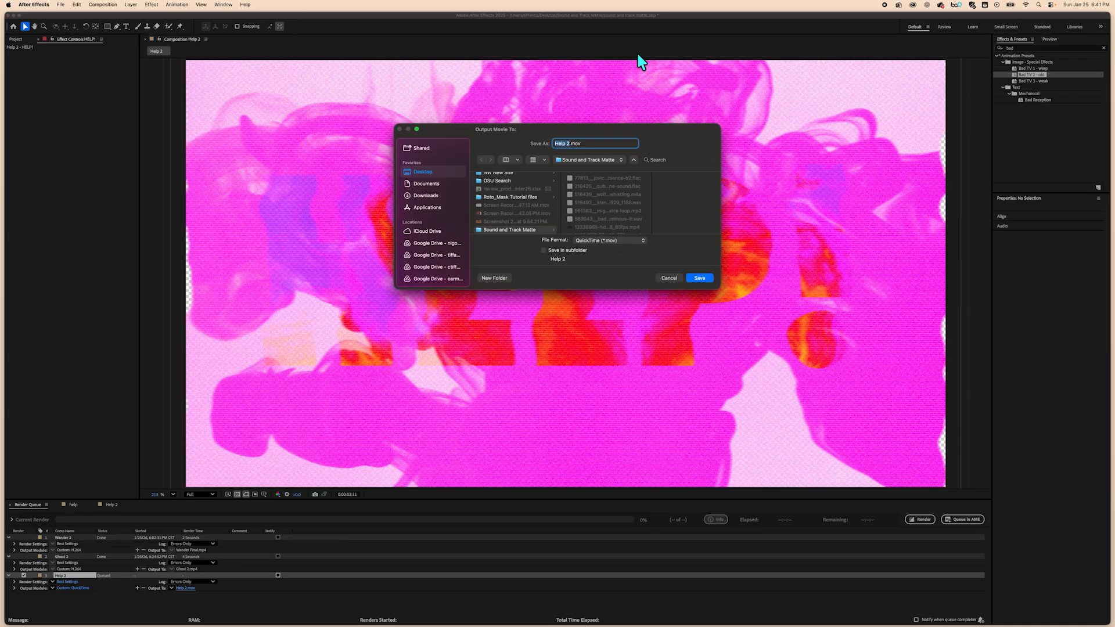
click(703, 277)
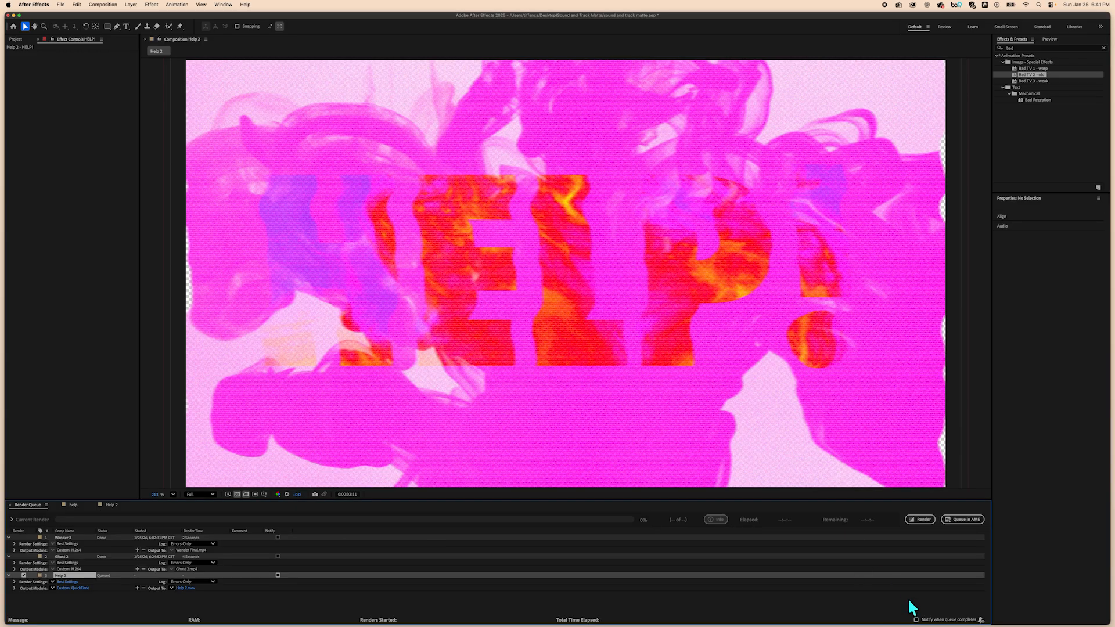
click(920, 520)
mouse_move(1109, 12)
mouse_down()
mouse_move(966, 140)
mouse_move(838, 365)
mouse_move(1108, 12)
mouse_up()
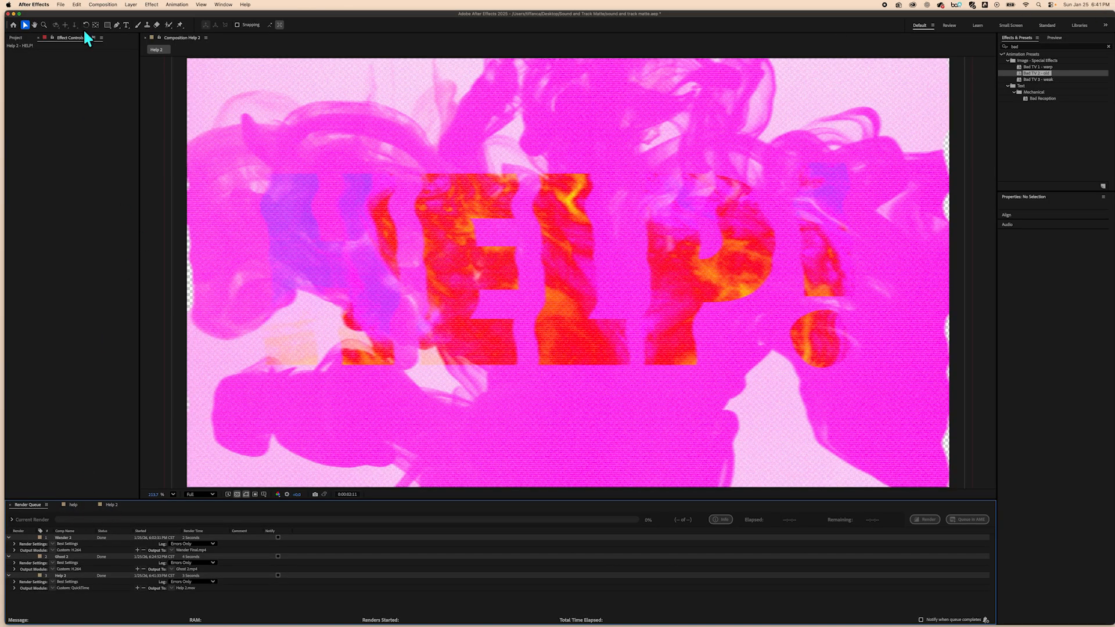
- Show the project's items and deselect the two ink clips
click(16, 38)
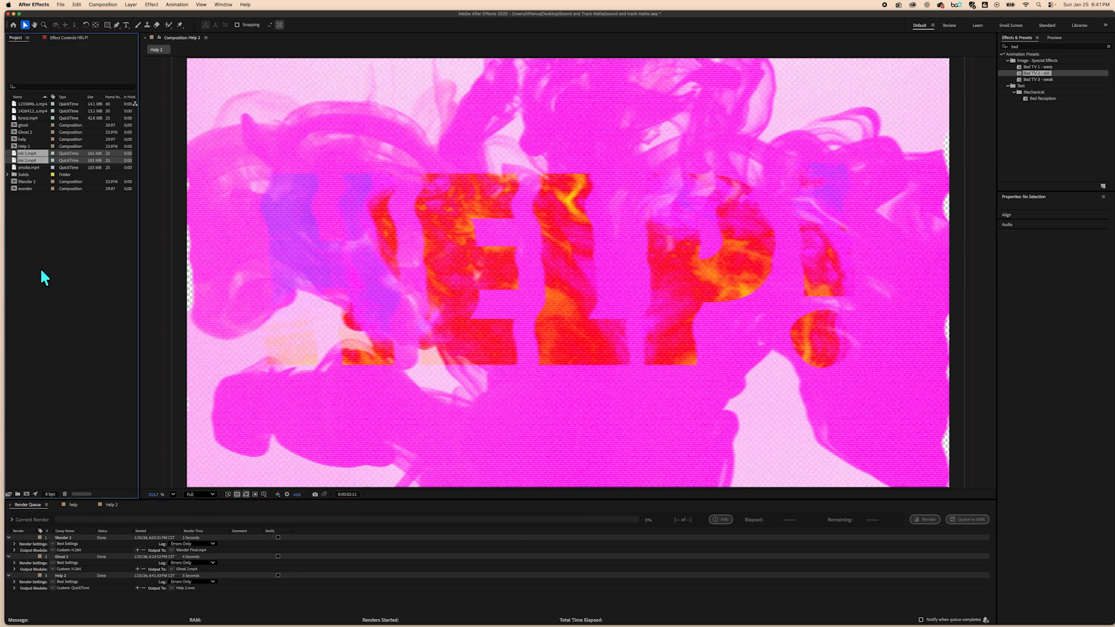
click(45, 239)
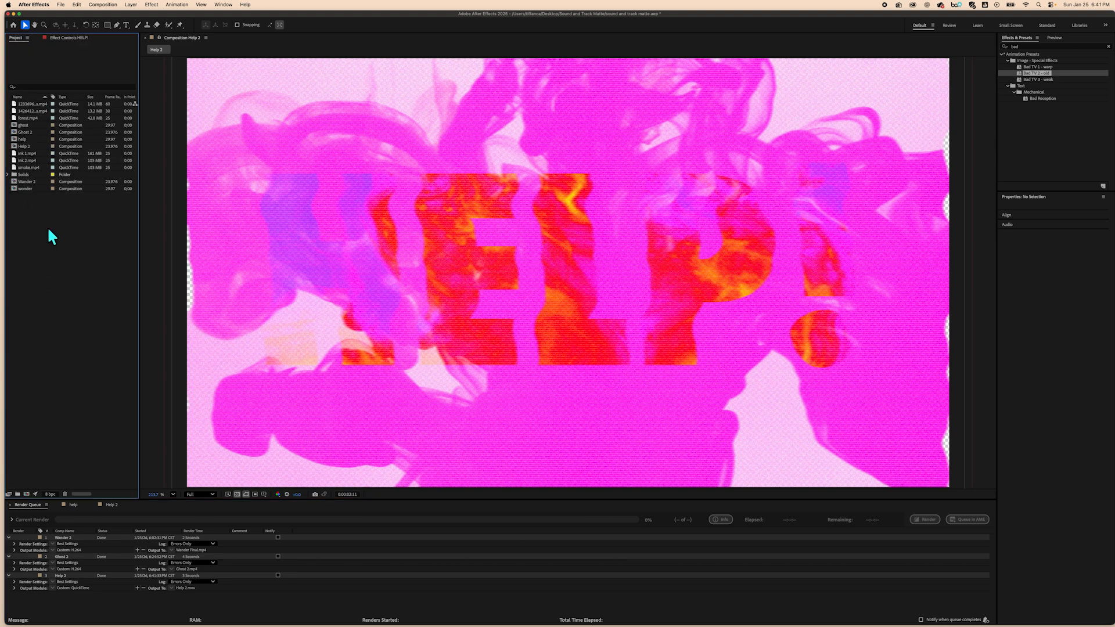